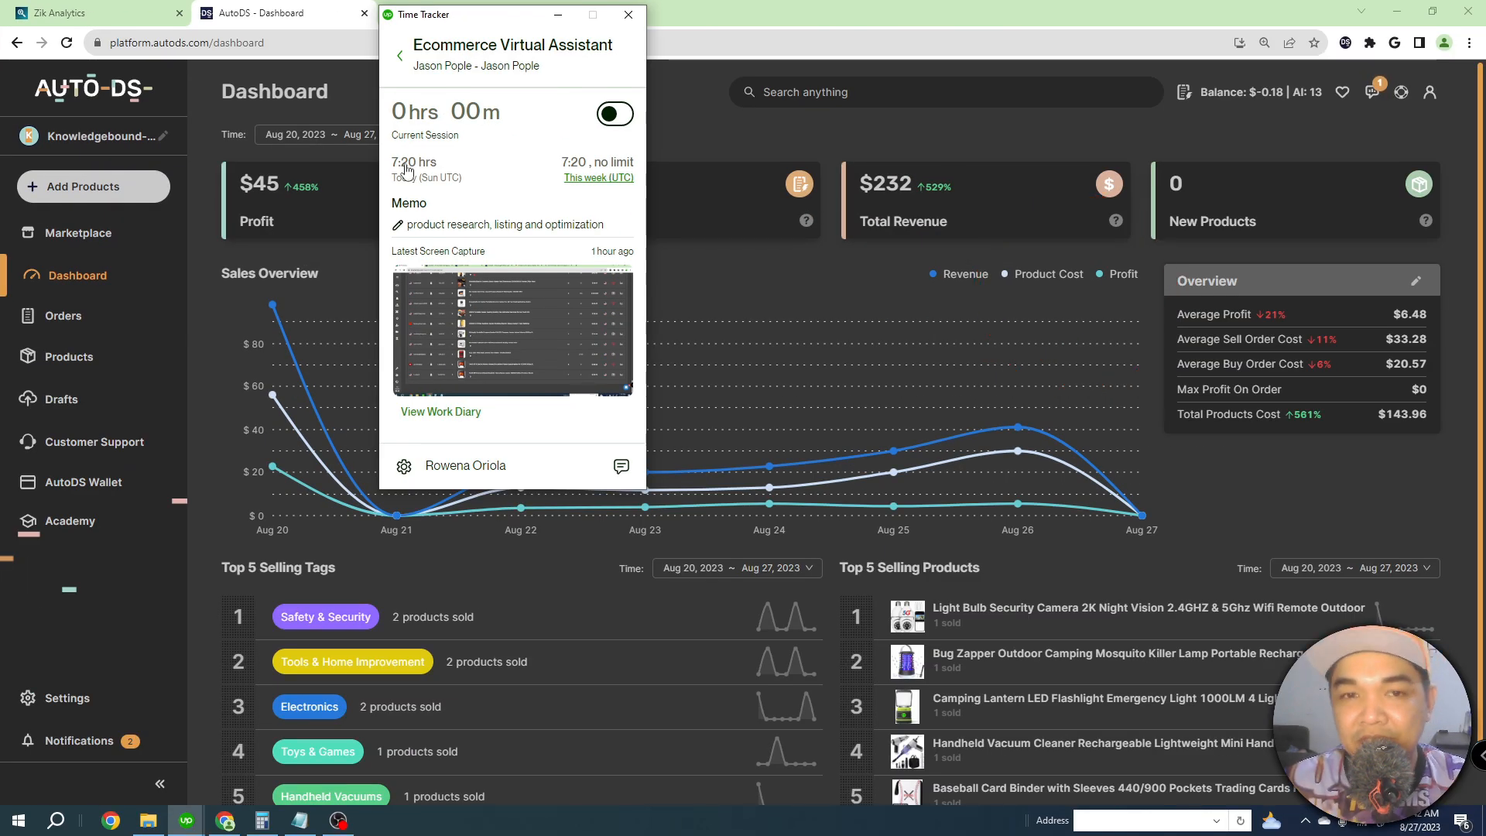
Switch to the Time Tracker app, turn on tracking for the Ecommerce Virtual Assistant contract, and return to the AutoDS dashboard.
{"action": "left_click", "coordinate": [820, 134]}
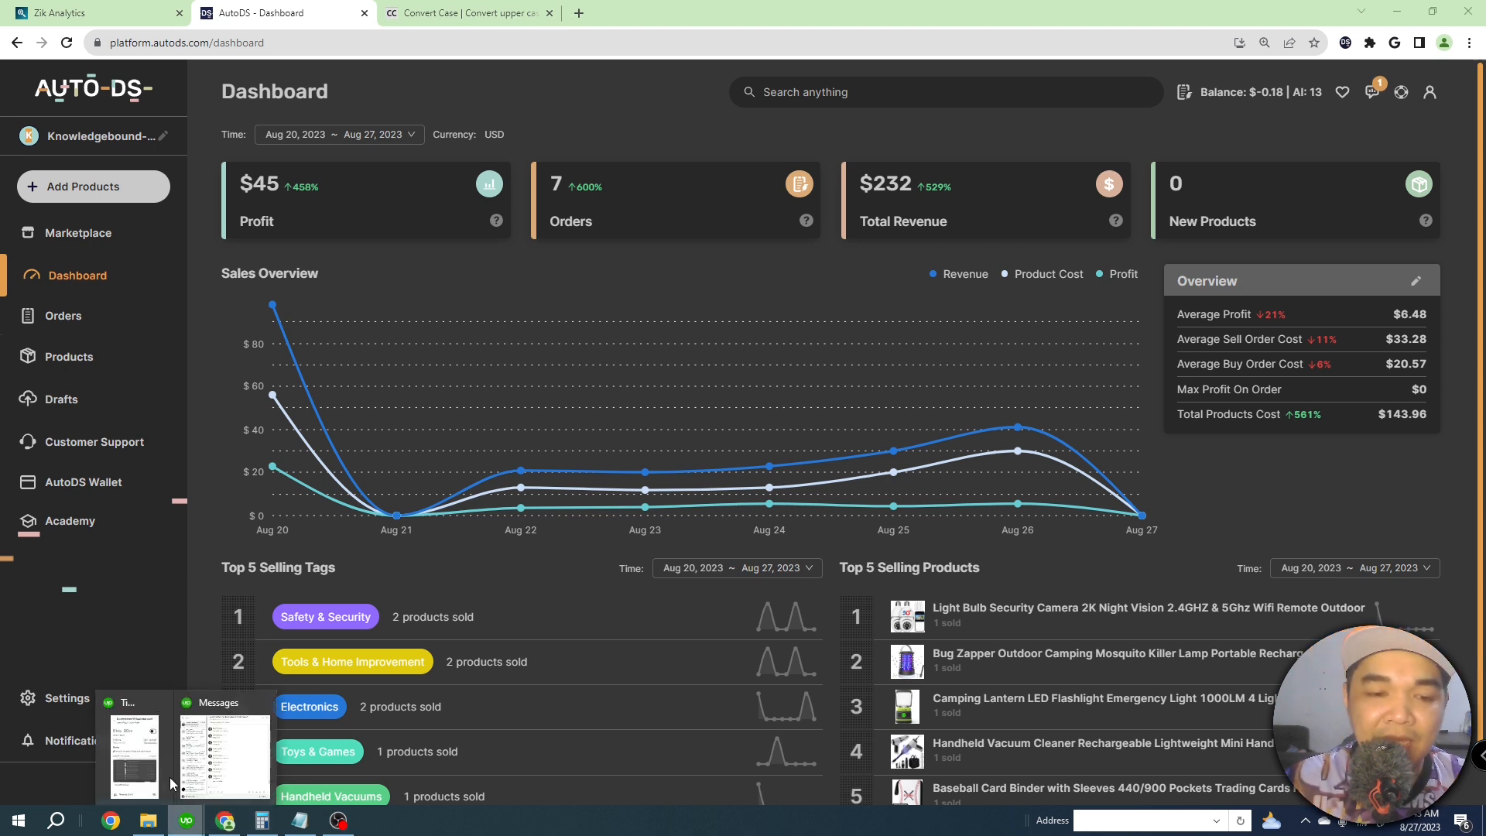
{"action": "left_click", "coordinate": [159, 777]}
{"action": "left_click", "coordinate": [615, 114]}
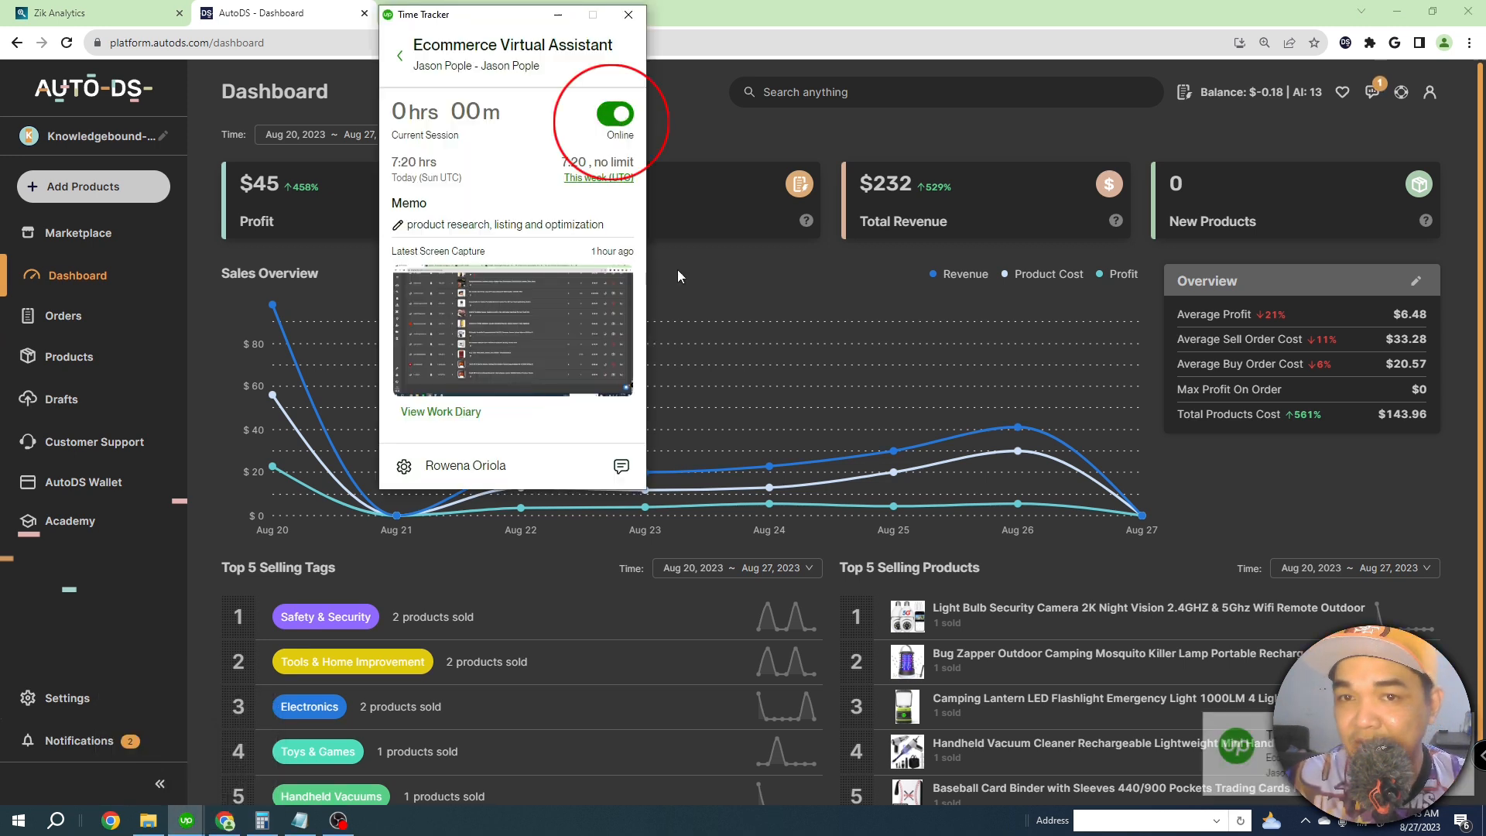
{"action": "left_click", "coordinate": [694, 62]}
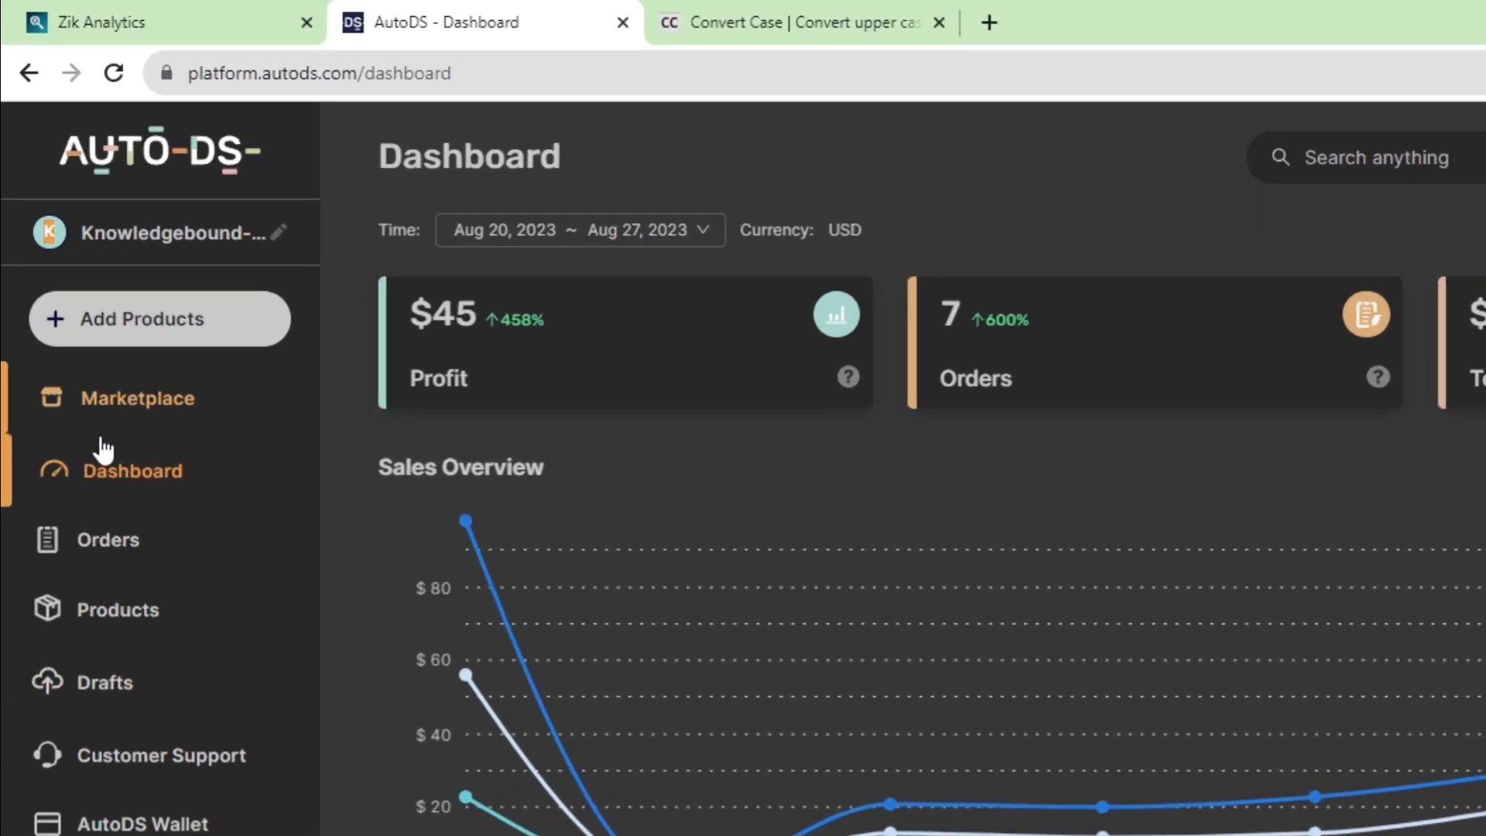
Open the AutoDS drafts page listing the products waiting for import.
{"action": "mouse_move", "coordinate": [562, 365]}
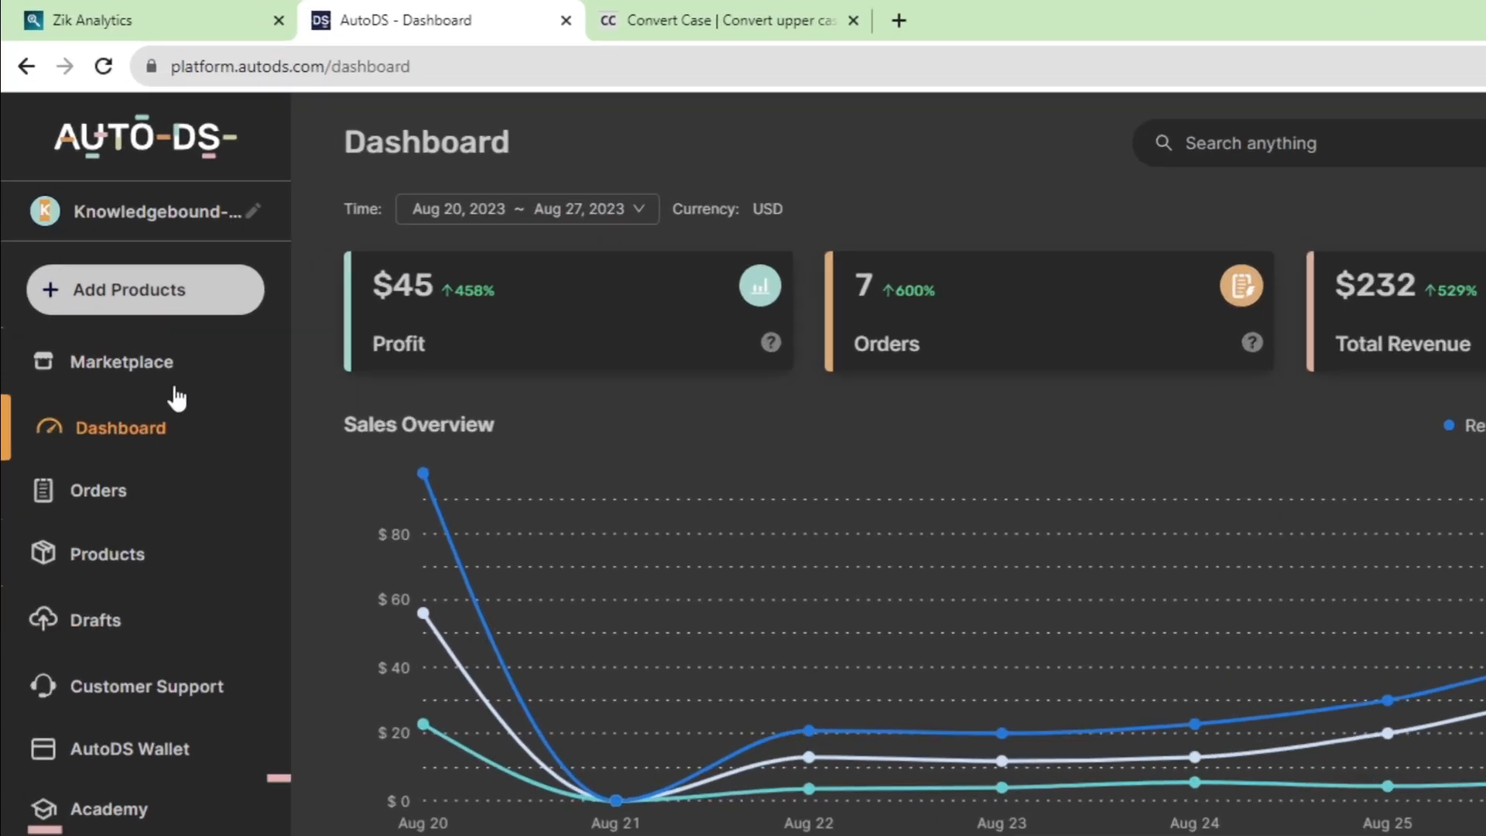
{"action": "left_click", "coordinate": [138, 375]}
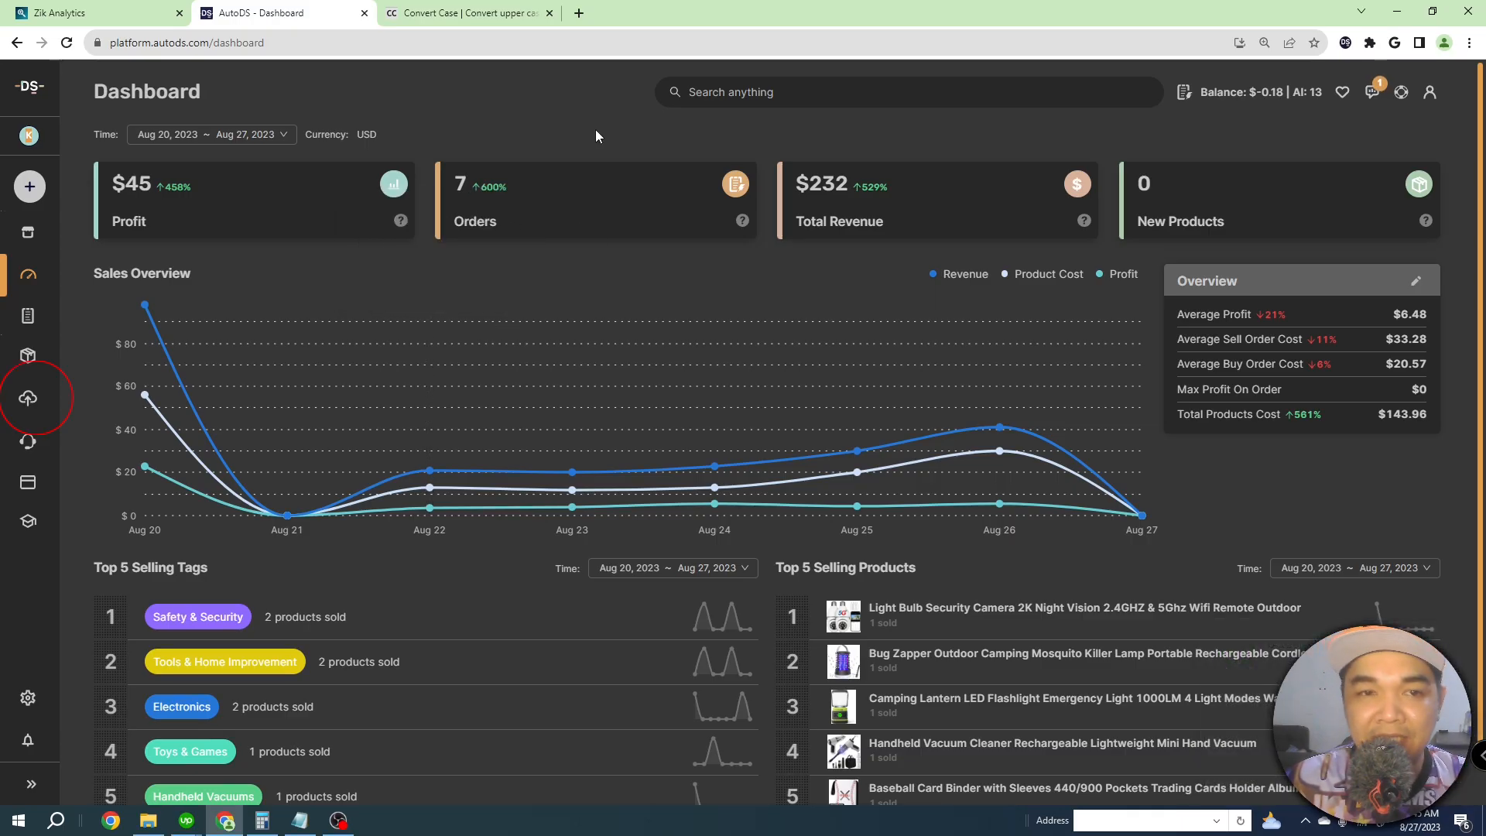
{"action": "left_click", "coordinate": [28, 399]}
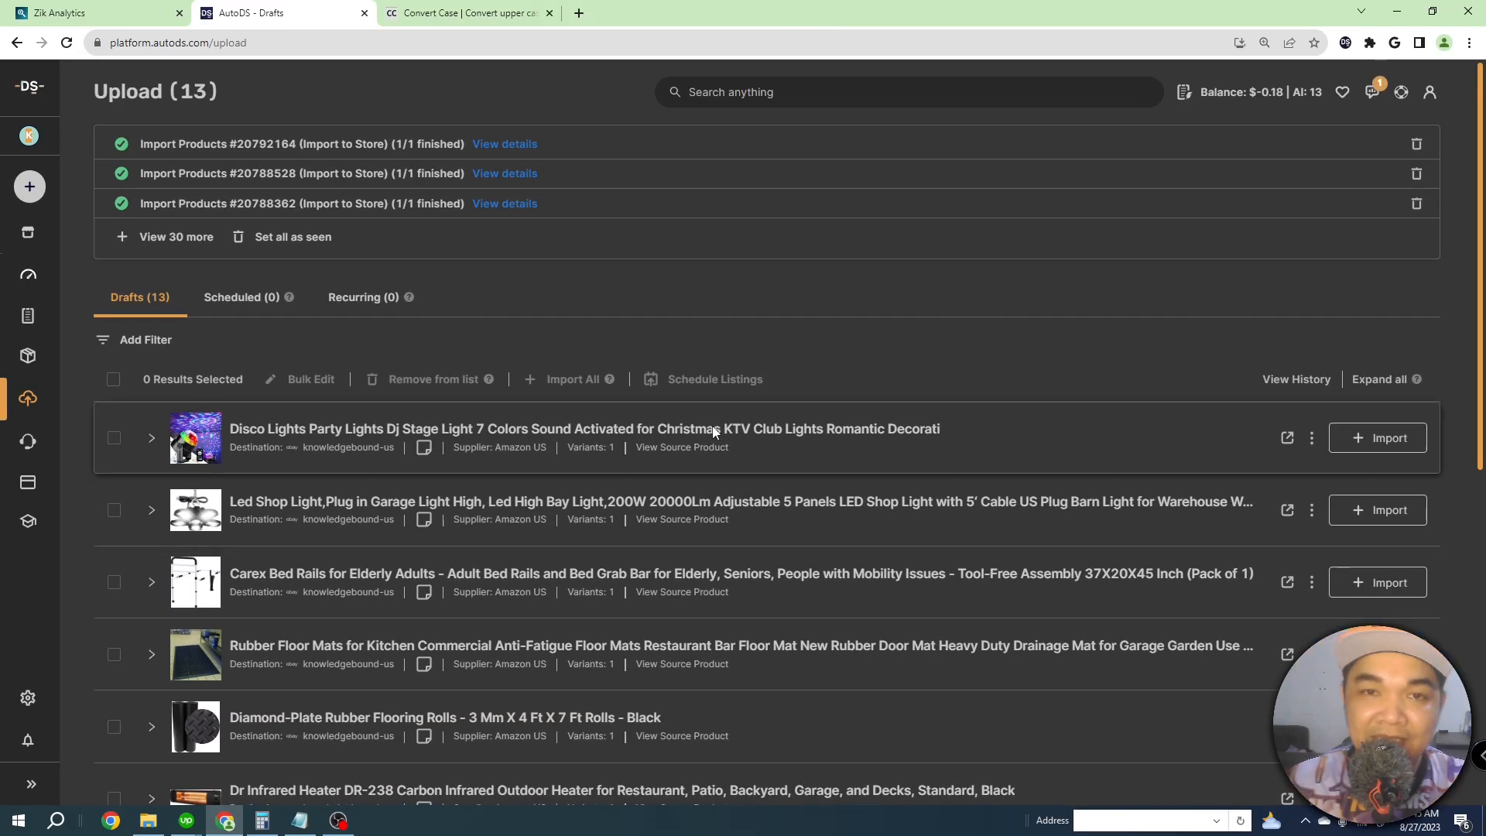
After viewing the Convert Case page, enter the sample text PRODUCT LISTING in a new browser tab's address bar and copy it.
{"action": "left_click", "coordinate": [464, 13]}
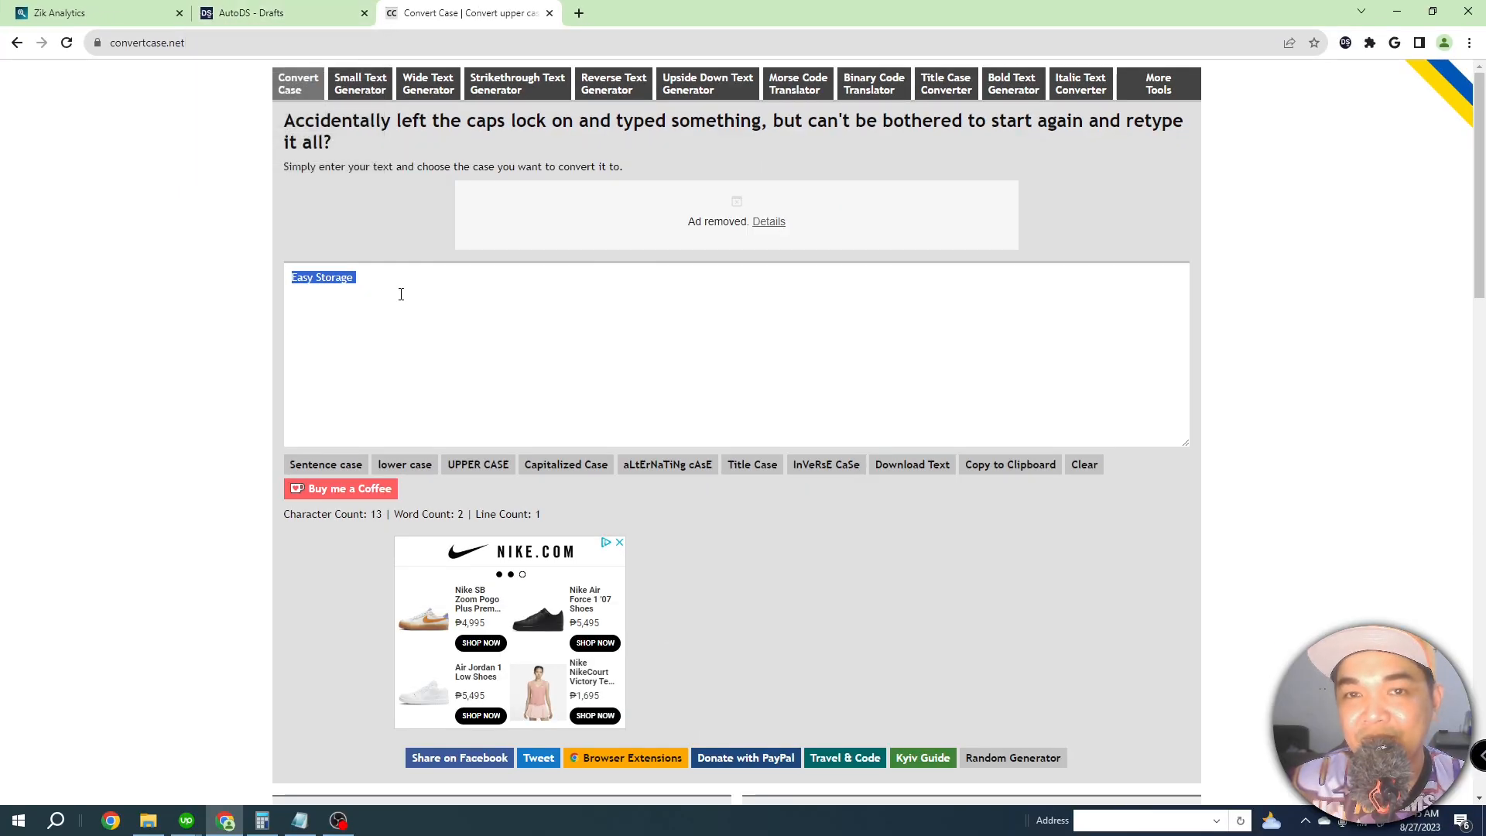
{"action": "left_click", "coordinate": [318, 277]}
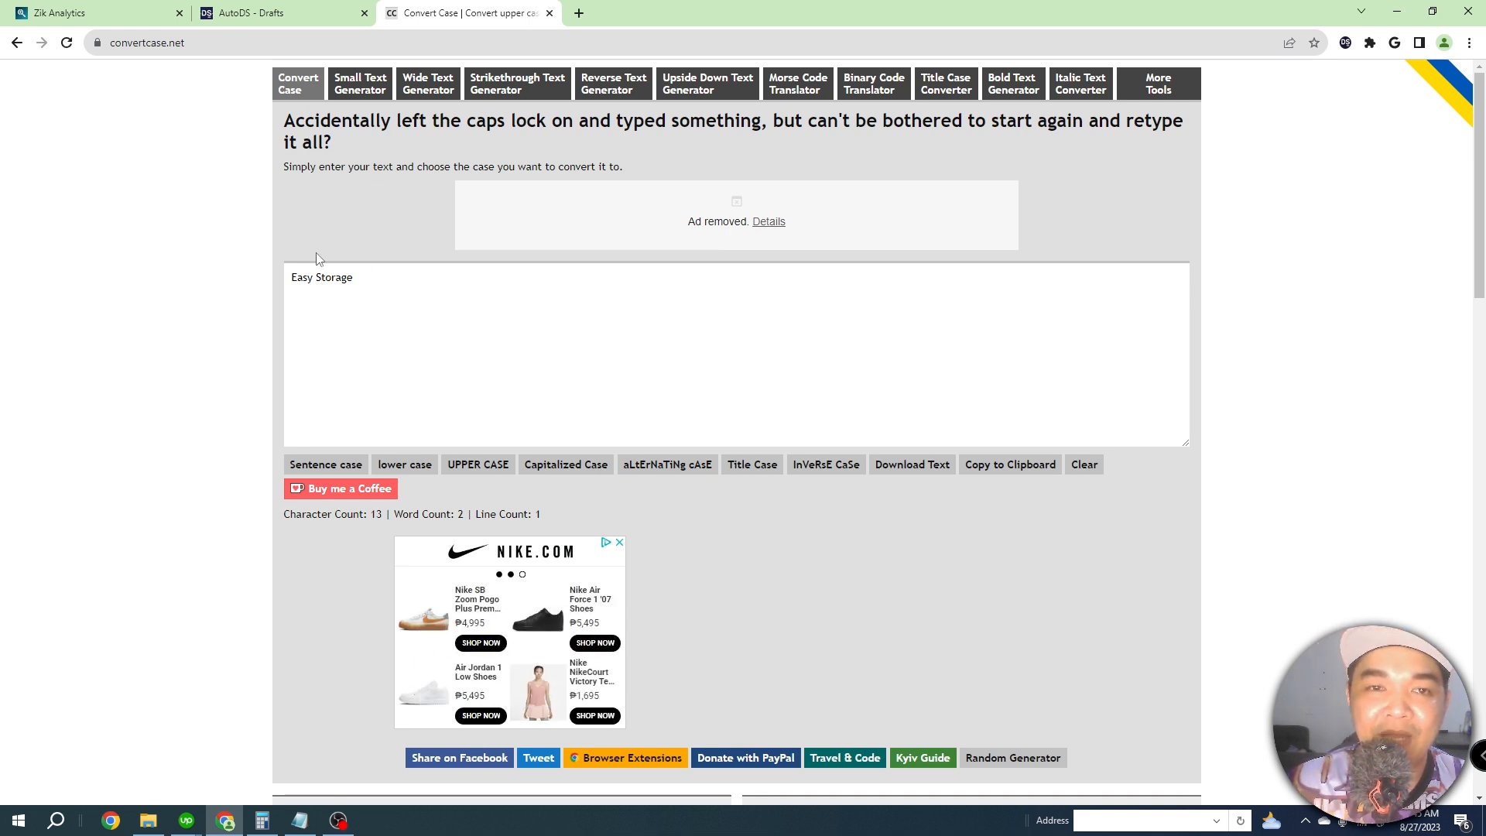
{"action": "left_click", "coordinate": [579, 13]}
{"action": "left_click", "coordinate": [582, 48]}
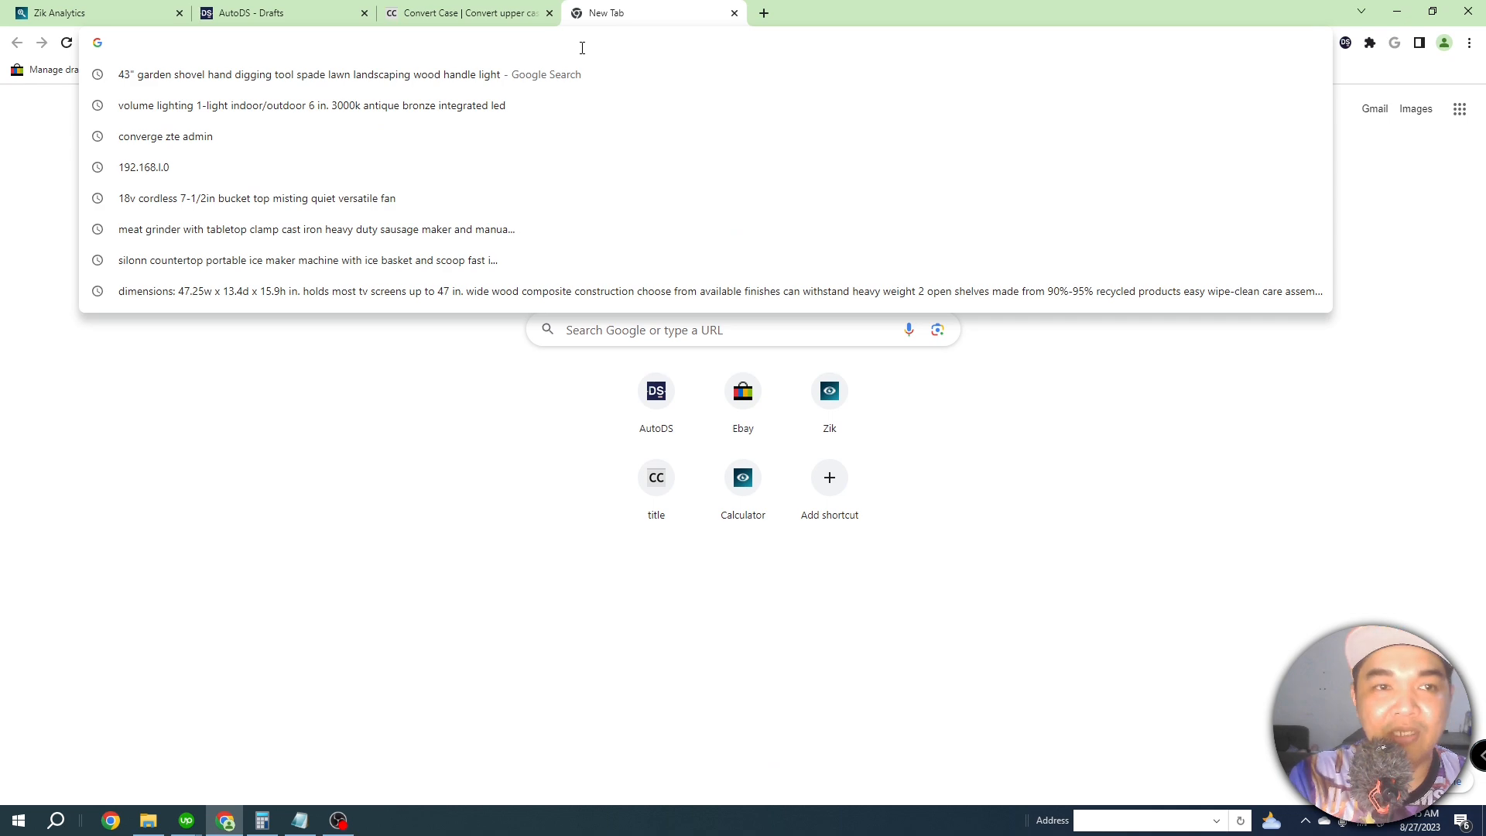
{"action": "type", "text": "PRODUCT LISTING"}
{"action": "key", "text": "ctrl+a"}
{"action": "key", "text": "ctrl+c"}
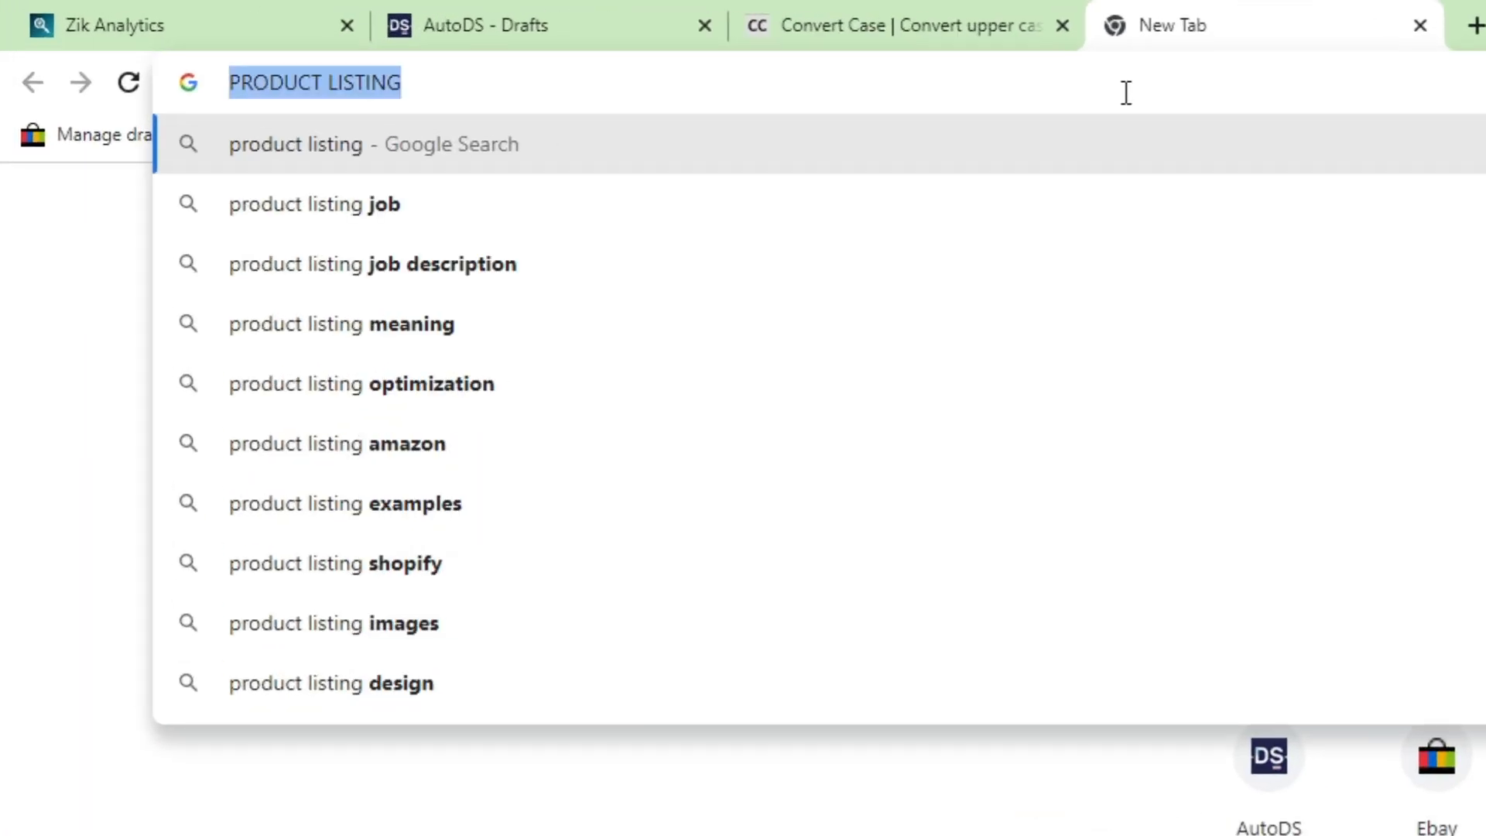
Replace the text on the Convert Case page with the copied PRODUCT LISTING and convert it to Capitalized Case.
{"action": "left_click", "coordinate": [908, 32]}
{"action": "left_click", "coordinate": [879, 570]}
{"action": "key", "text": "ctrl+a"}
{"action": "key", "text": "ctrl+v"}
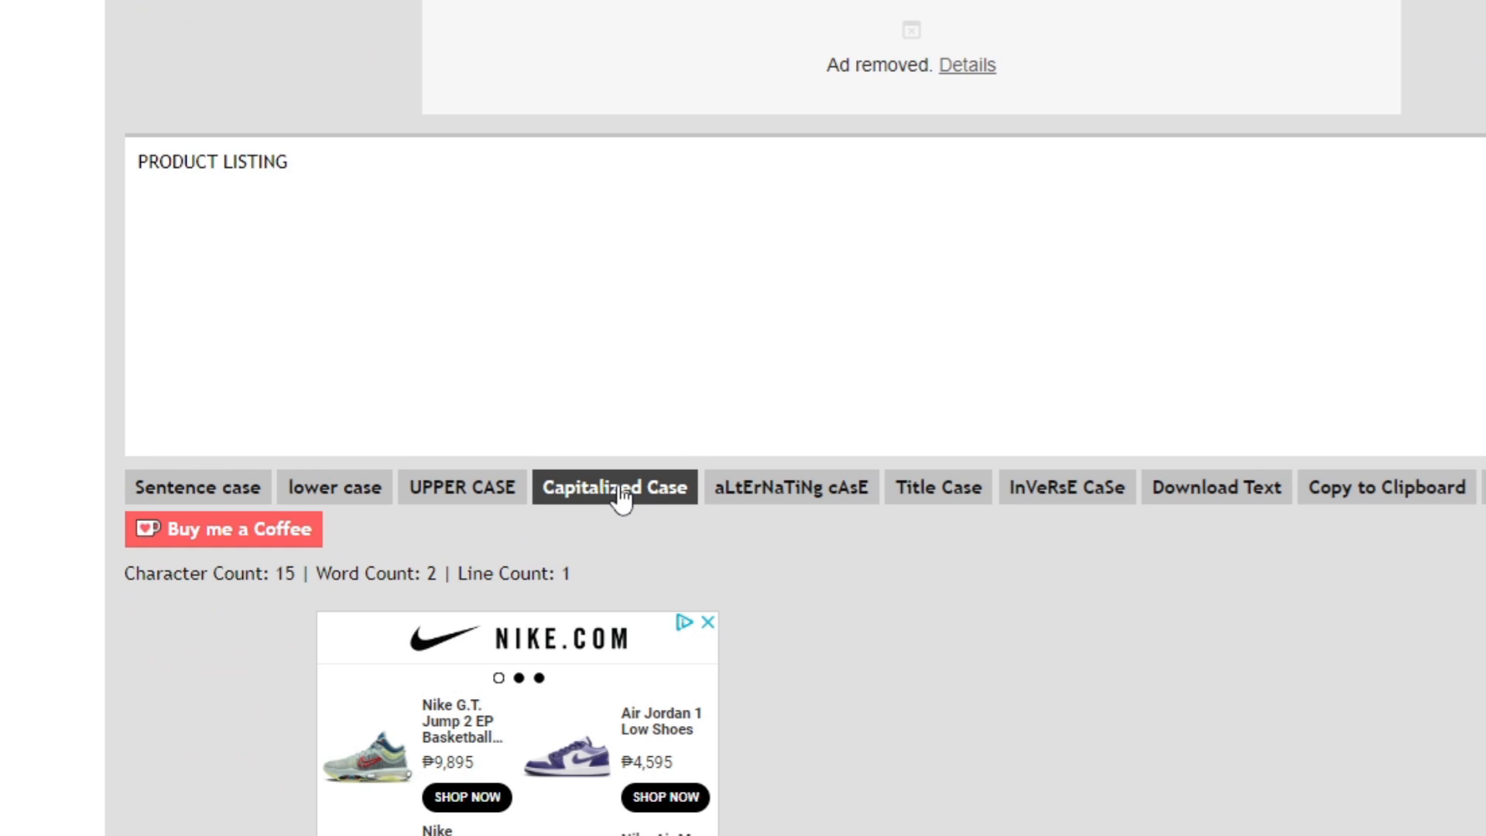
{"action": "left_click", "coordinate": [595, 483]}
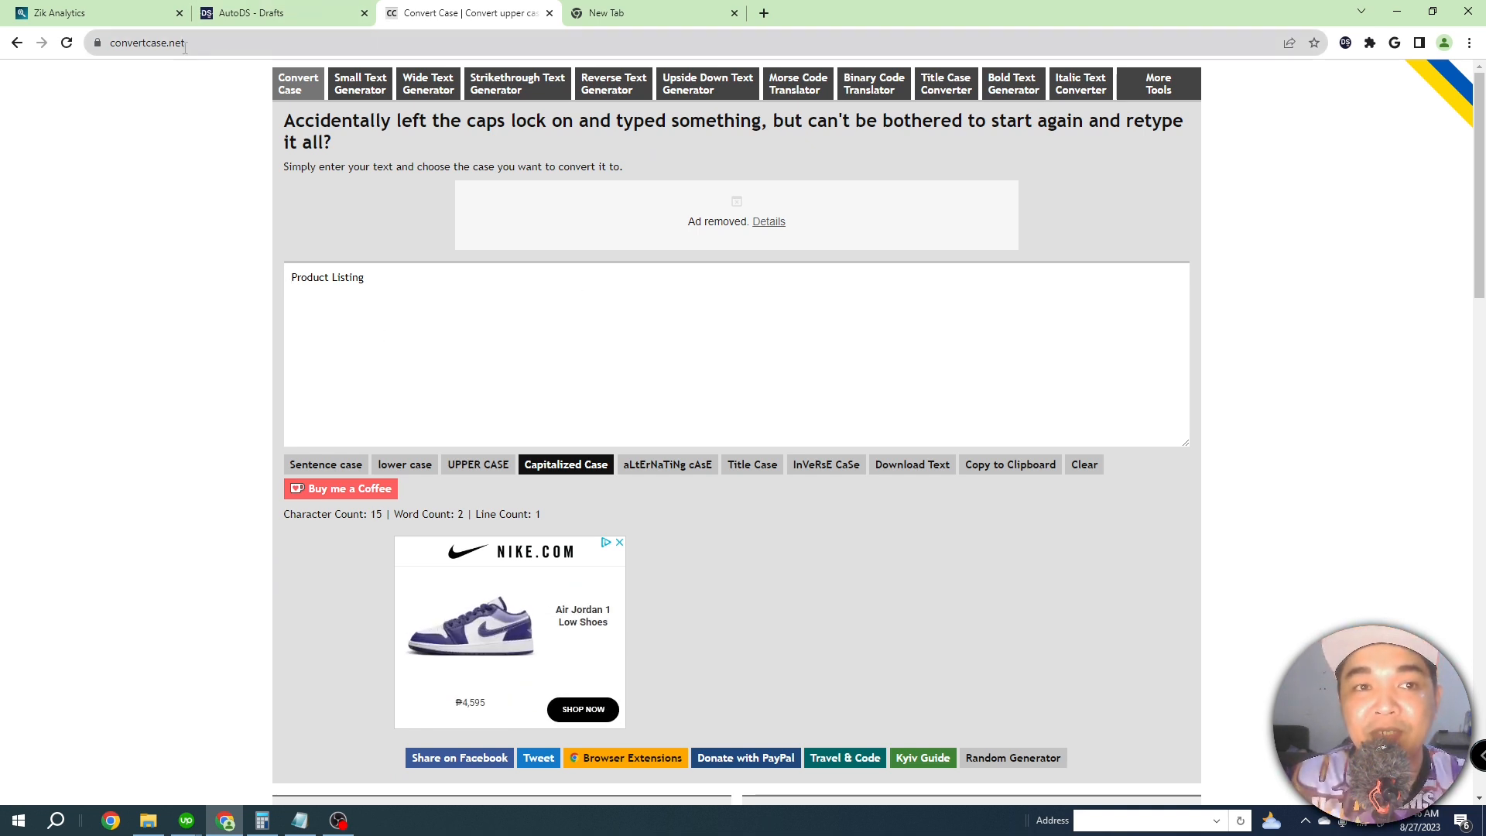
Return to the AutoDS drafts and open the Disco Lights Party Lights draft for editing.
{"action": "left_click", "coordinate": [294, 17]}
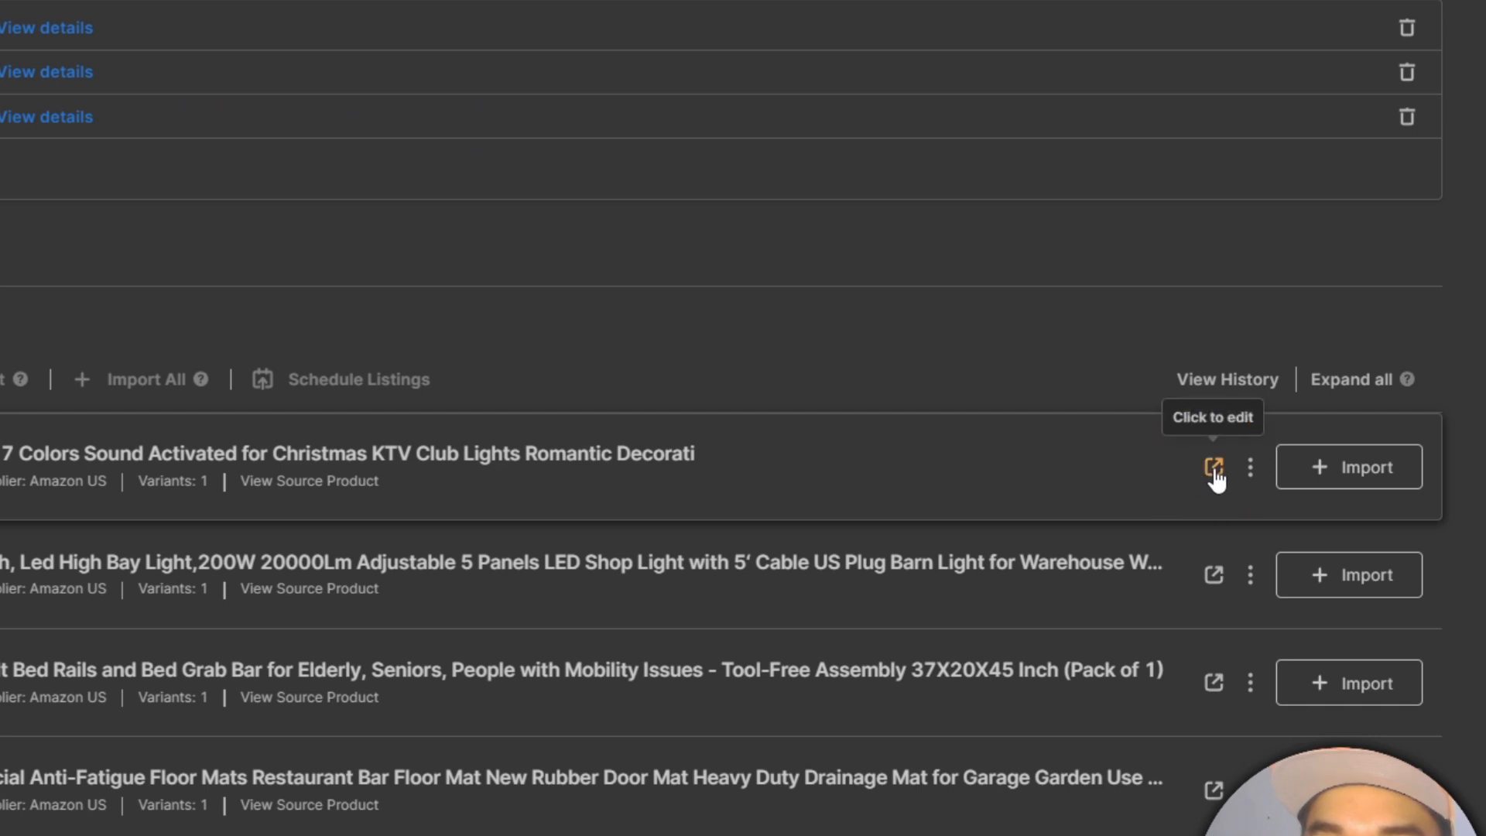
{"action": "left_click", "coordinate": [1213, 469]}
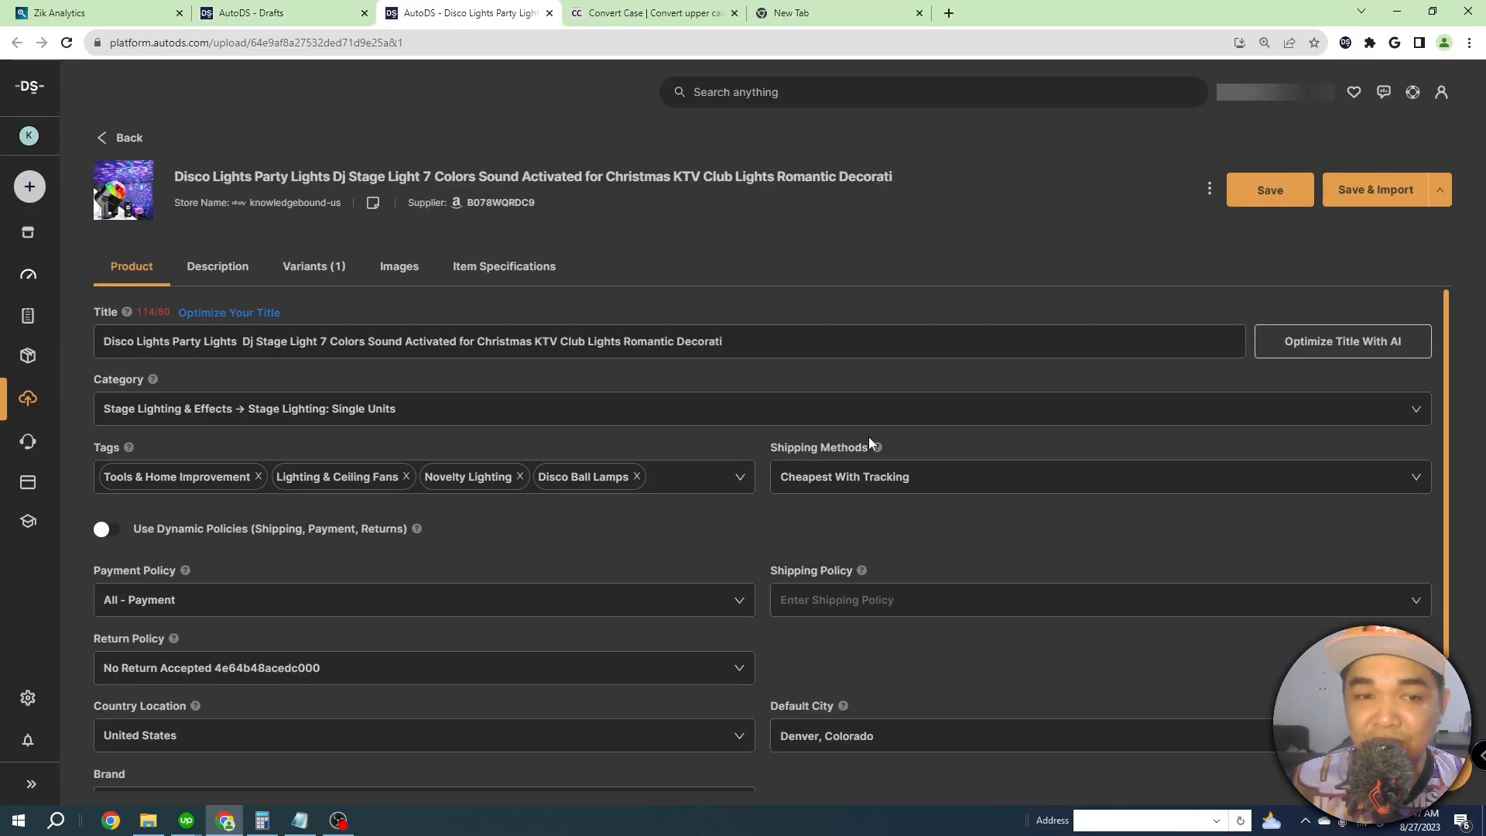
{"action": "scroll", "coordinate": [382, 531], "scroll_direction": "down", "scroll_amount": 1}
{"action": "scroll", "coordinate": [325, 364], "scroll_direction": "up", "scroll_amount": 1}
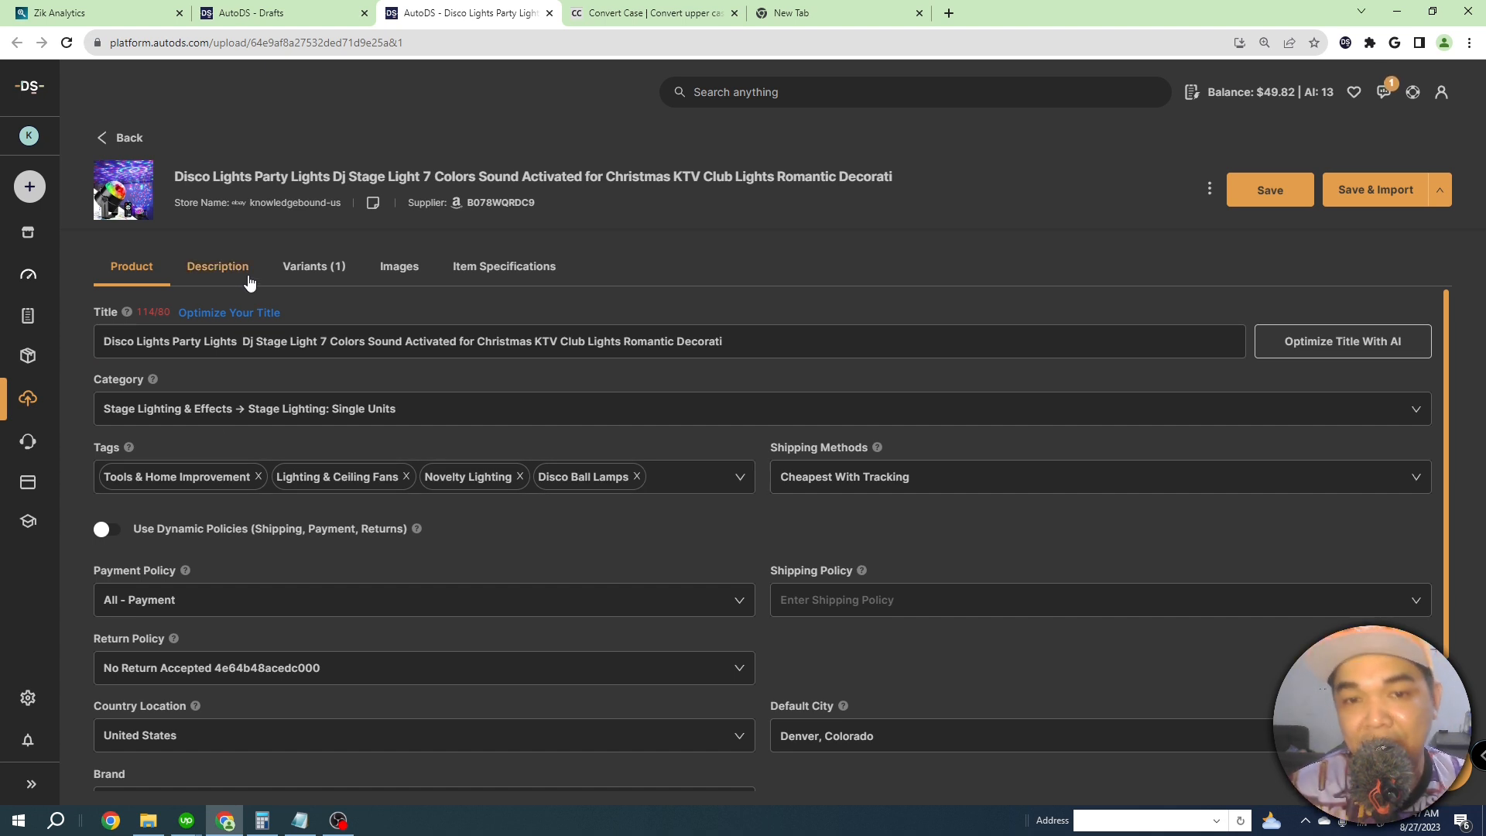
{"action": "left_click", "coordinate": [253, 348]}
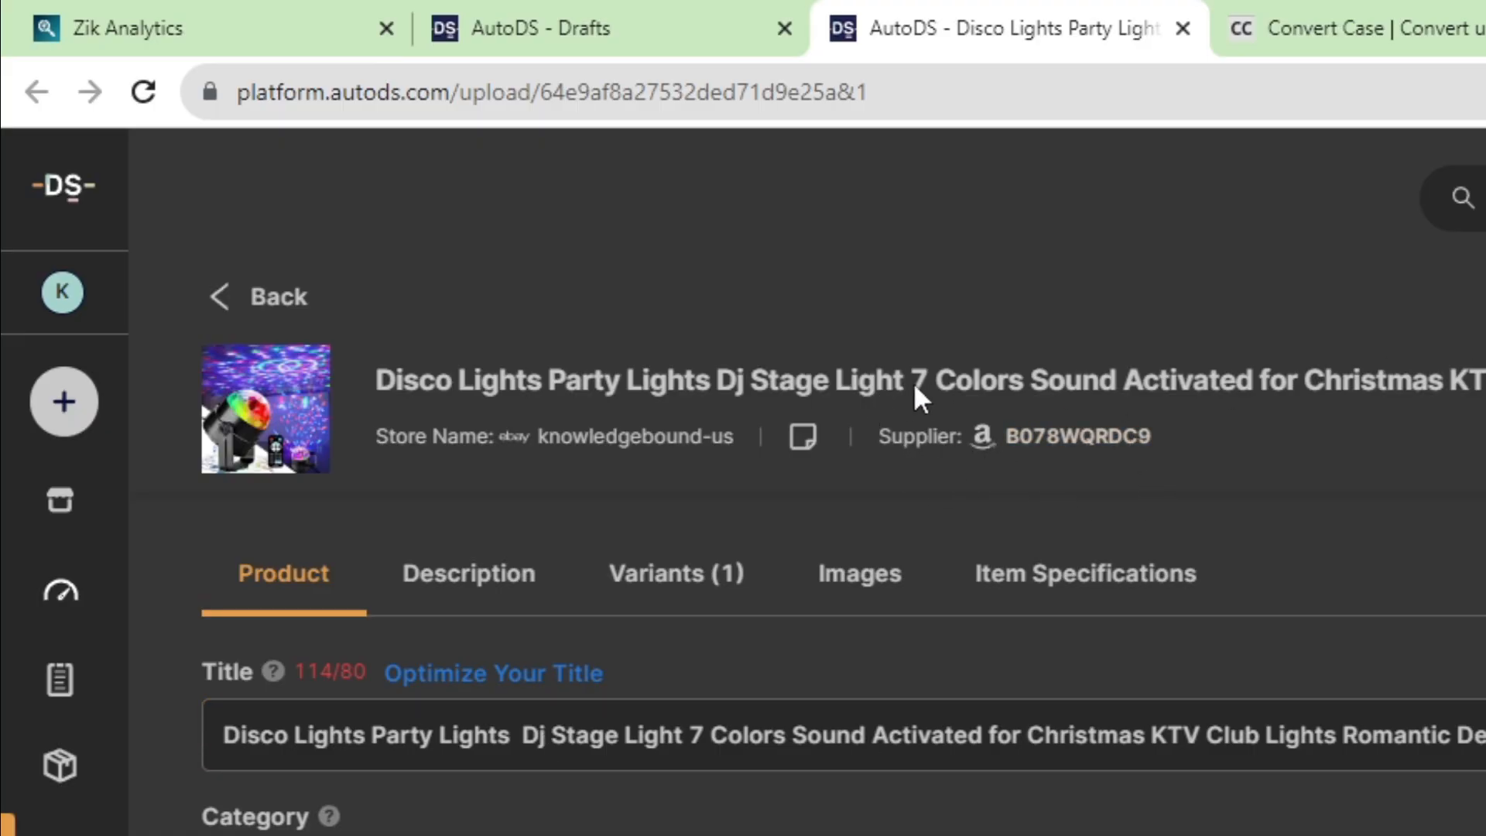
Open the draft's Amazon supplier page and copy "Disco Lights Party Lights" from the product title.
{"action": "left_click", "coordinate": [1066, 437]}
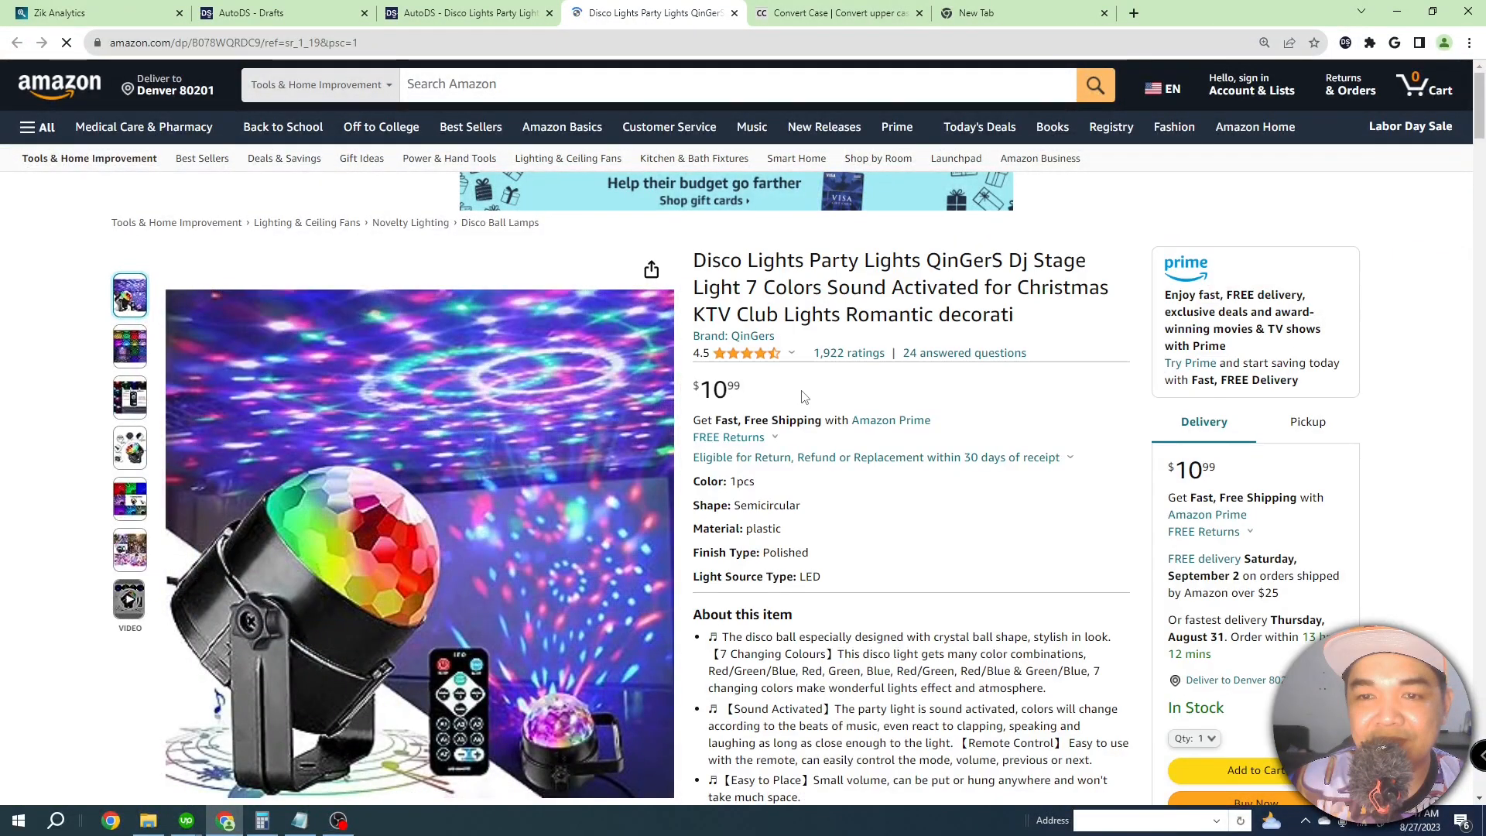
{"action": "scroll", "coordinate": [977, 341], "scroll_direction": "down", "scroll_amount": 1}
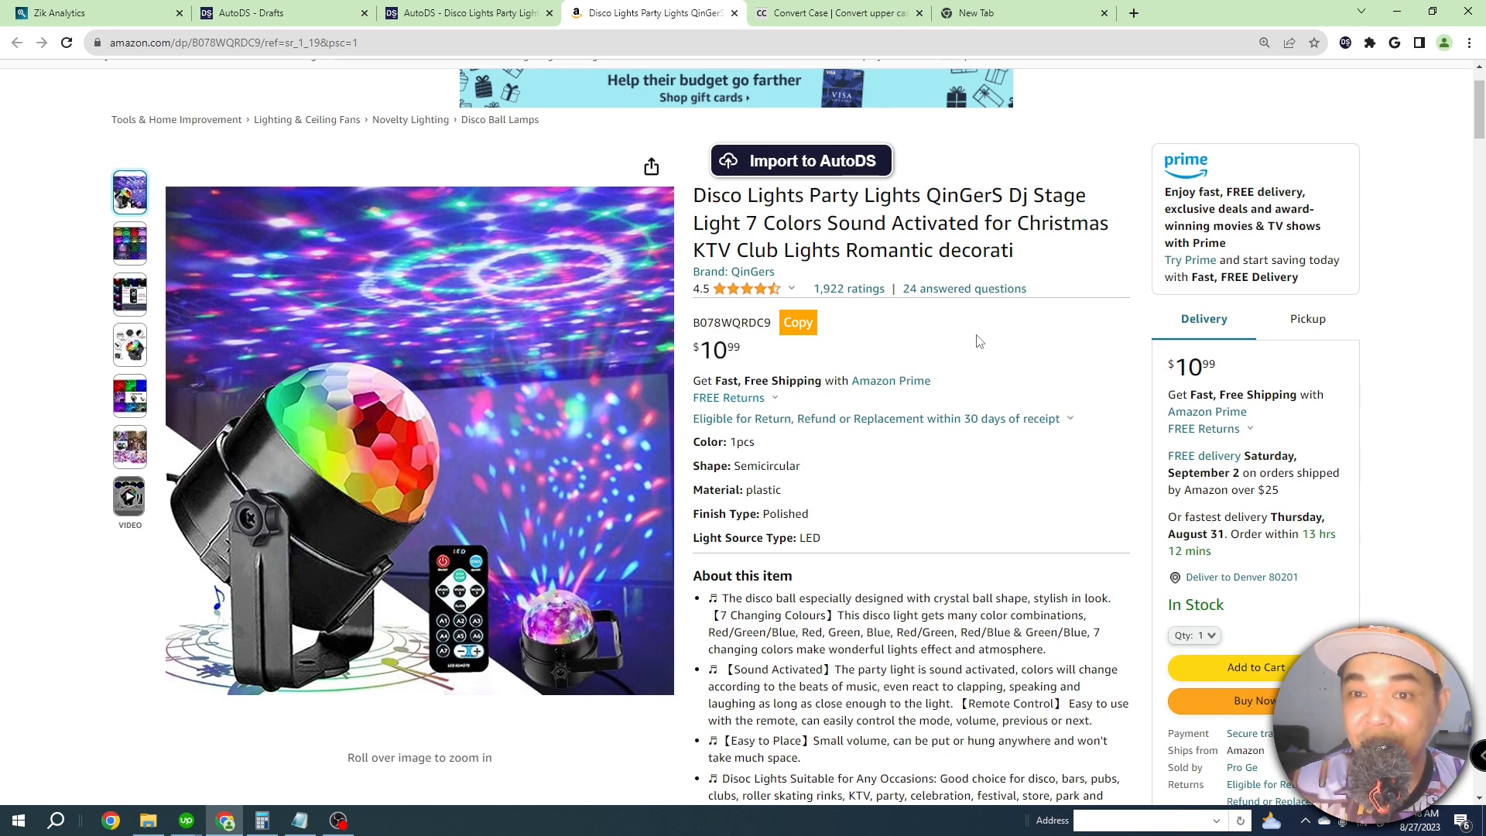
{"action": "left_click_drag", "start_coordinate": [693, 195], "coordinate": [1032, 256]}
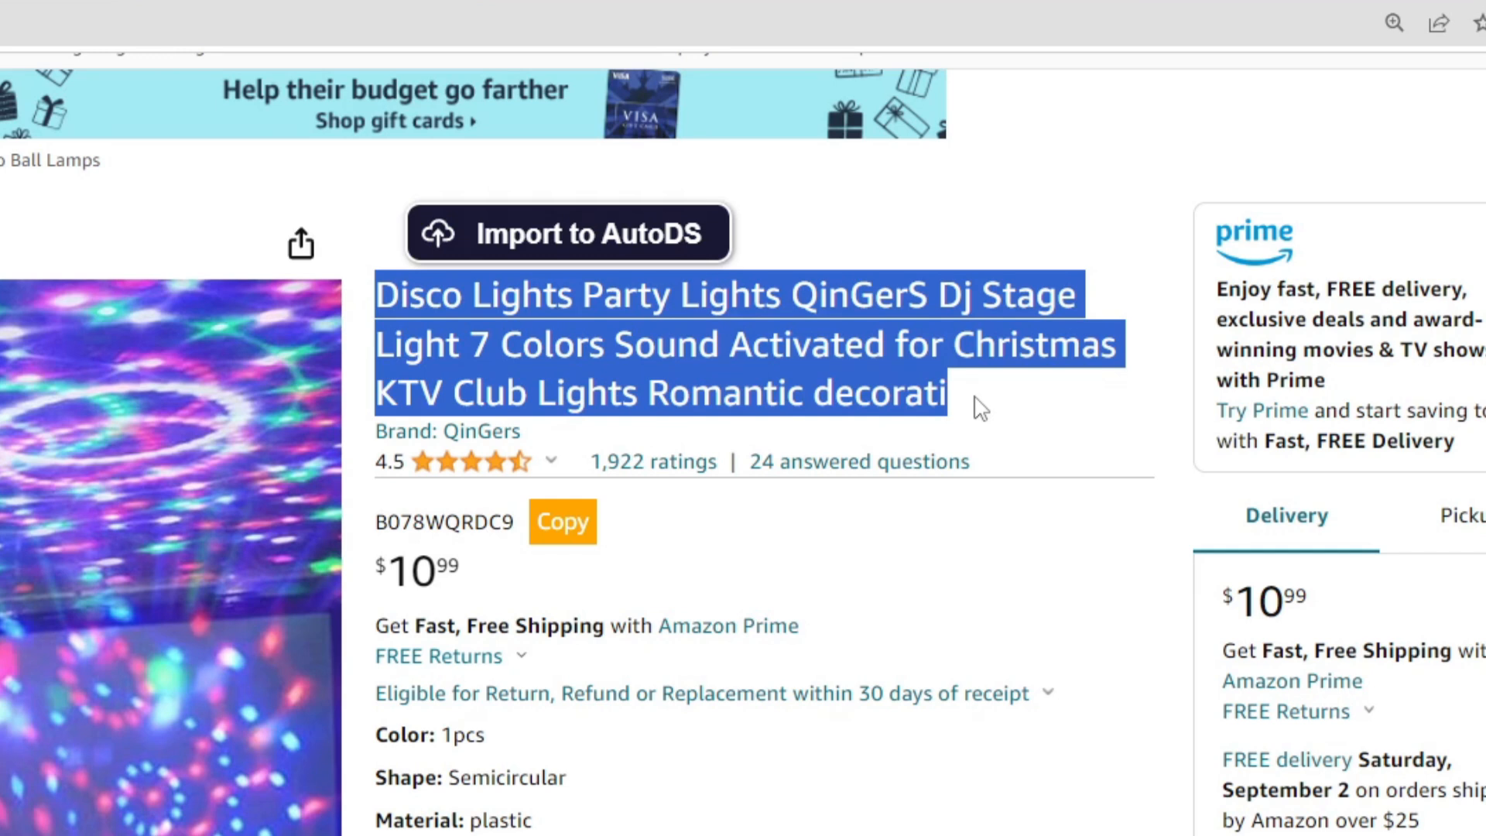
{"action": "left_click_drag", "start_coordinate": [377, 295], "coordinate": [776, 297]}
{"action": "key", "text": "ctrl+c"}
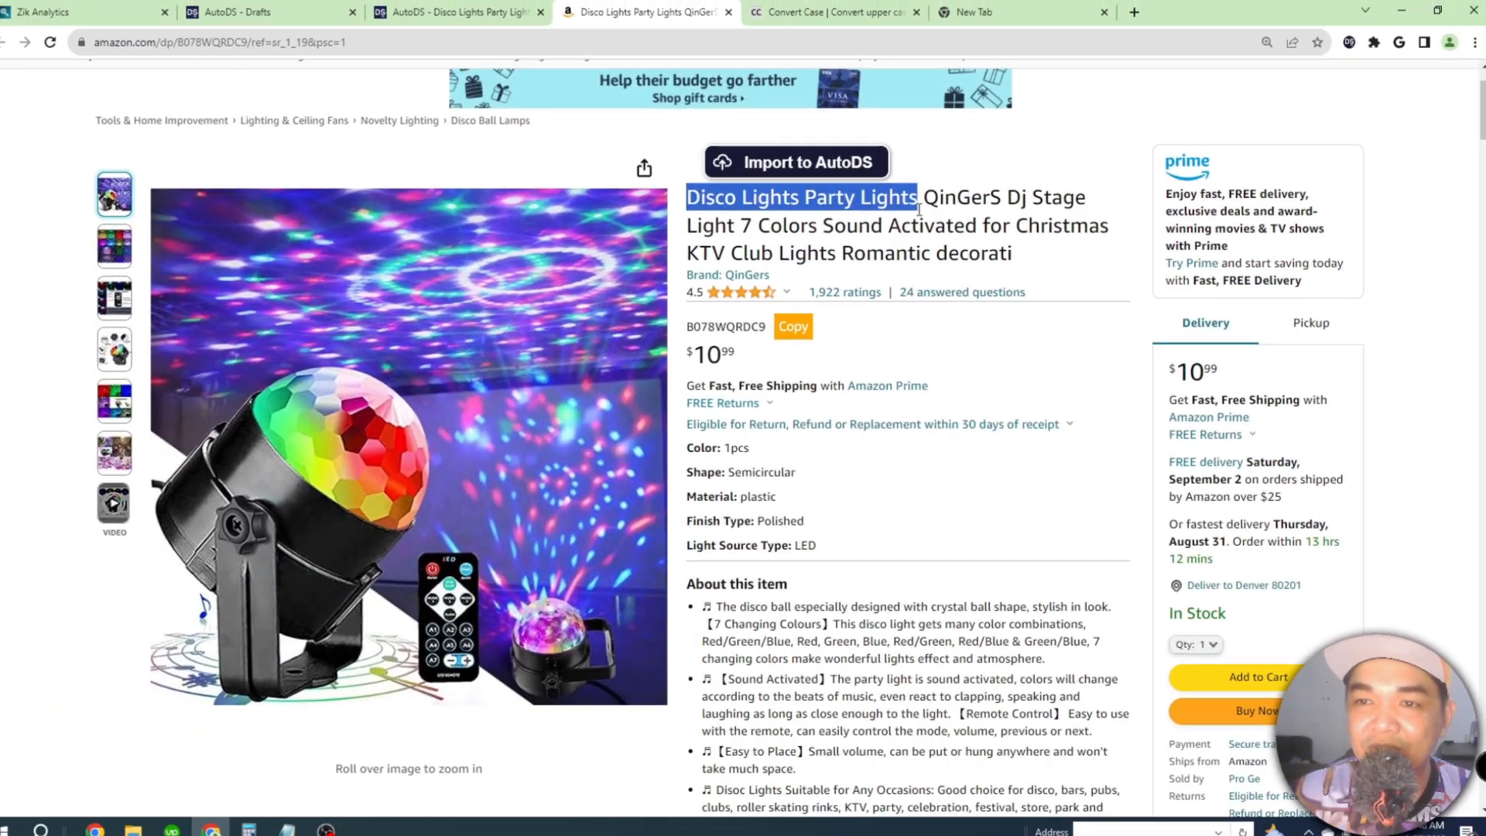
Replace the whole title of the AutoDS draft with the copied "Disco Lights Party Lights".
{"action": "left_click", "coordinate": [427, 11]}
{"action": "left_click", "coordinate": [431, 349]}
{"action": "key", "text": "ctrl+a"}
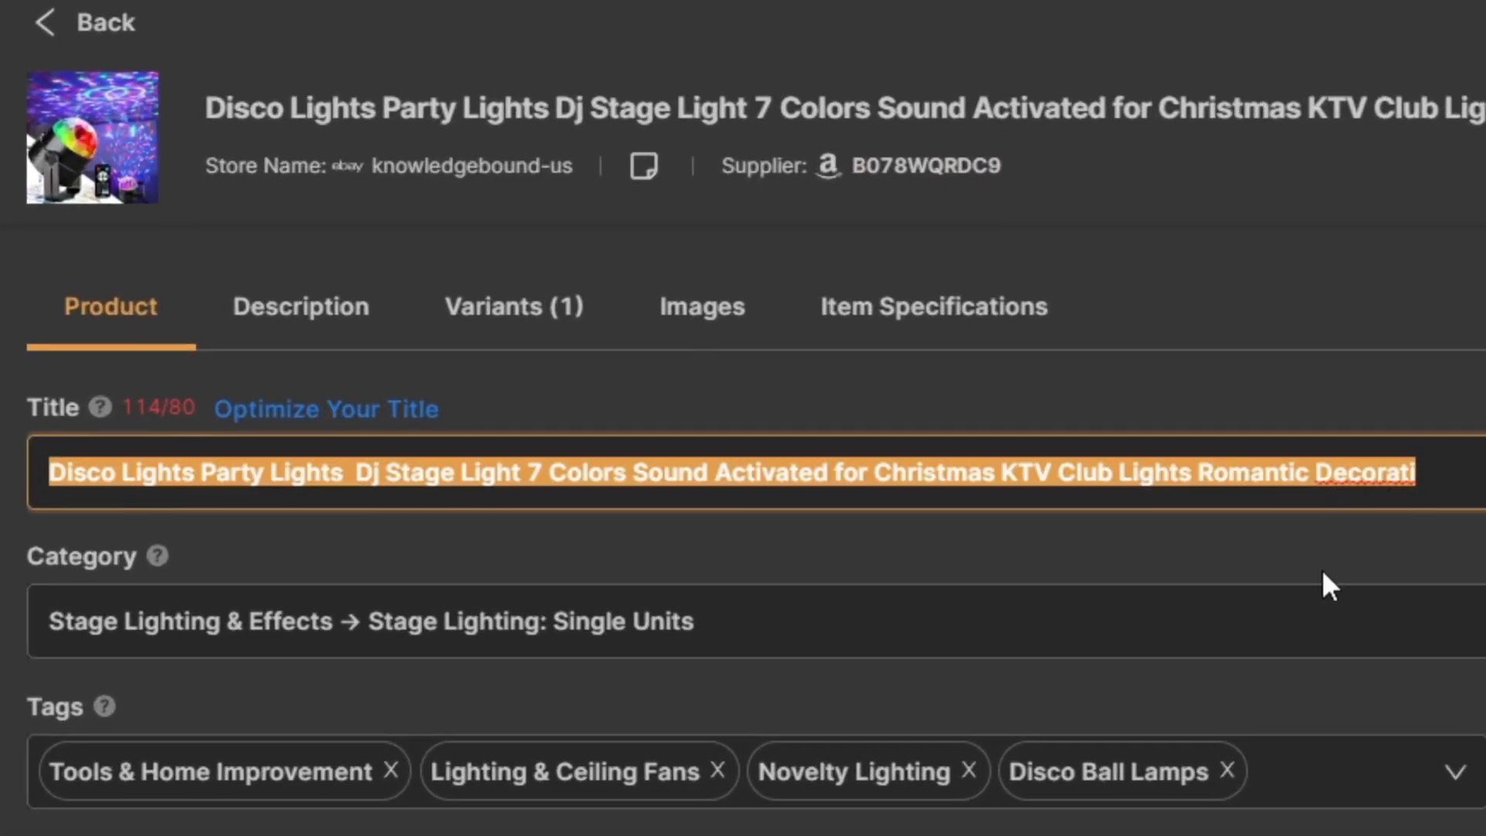
{"action": "key", "text": "ctrl+v"}
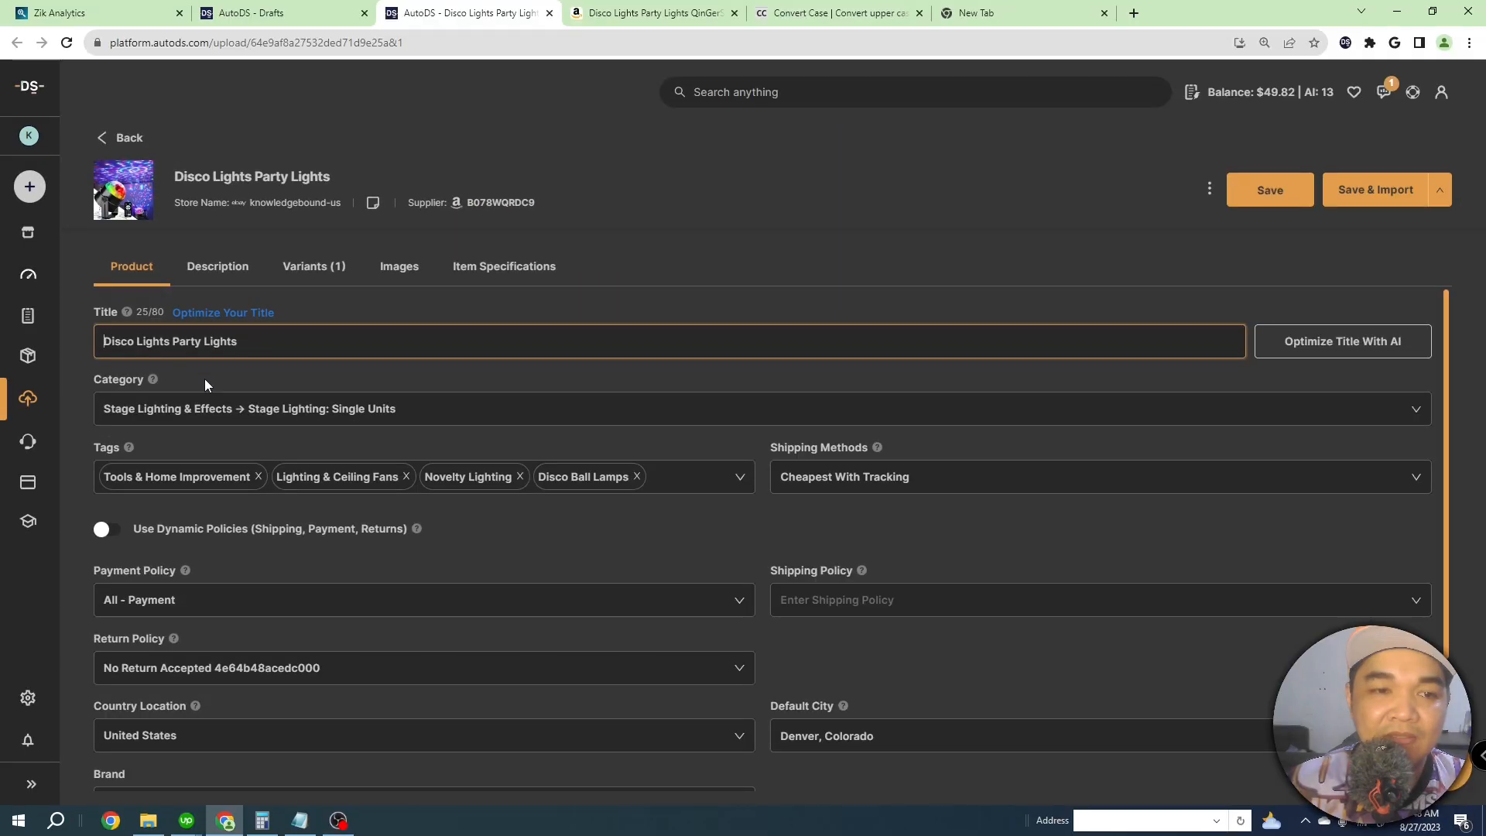
Change the draft title to "Portable Disco Party Lights" by adding "Portable" in front and removing the first "Lights".
{"action": "type", "text": "pO"}
{"action": "key", "text": "BackSpace"}
{"action": "key", "text": "BackSpace"}
{"action": "type", "text": "Portable"}
{"action": "double_click", "coordinate": [200, 342]}
{"action": "key", "text": "BackSpace"}
{"action": "mouse_move", "coordinate": [137, 308]}
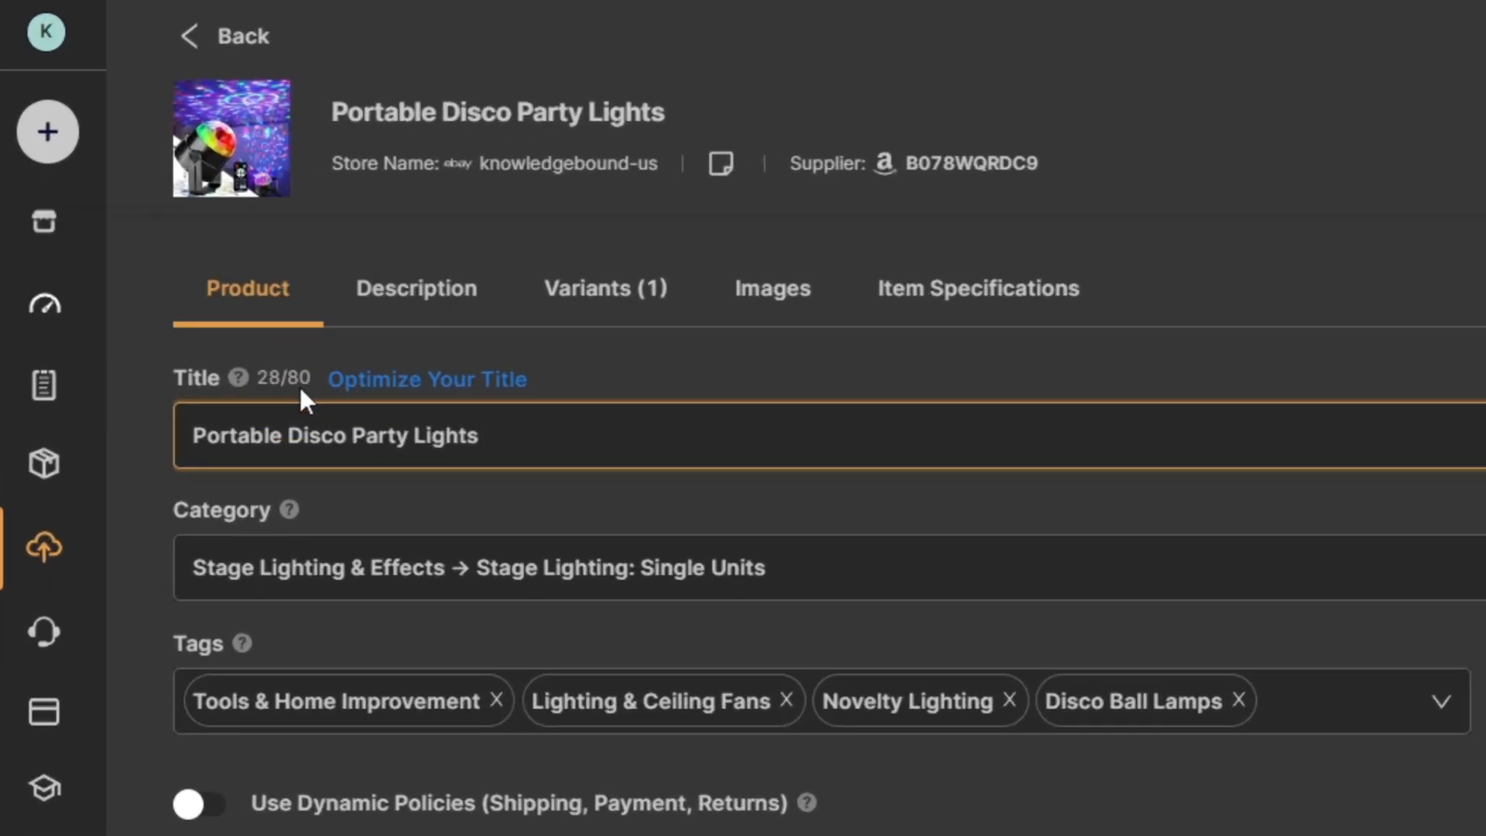
{"action": "left_click", "coordinate": [510, 444]}
Find the term "disco ball" in the Amazon item description and add "Ball" after "Disco" in the draft title.
{"action": "left_click", "coordinate": [659, 11]}
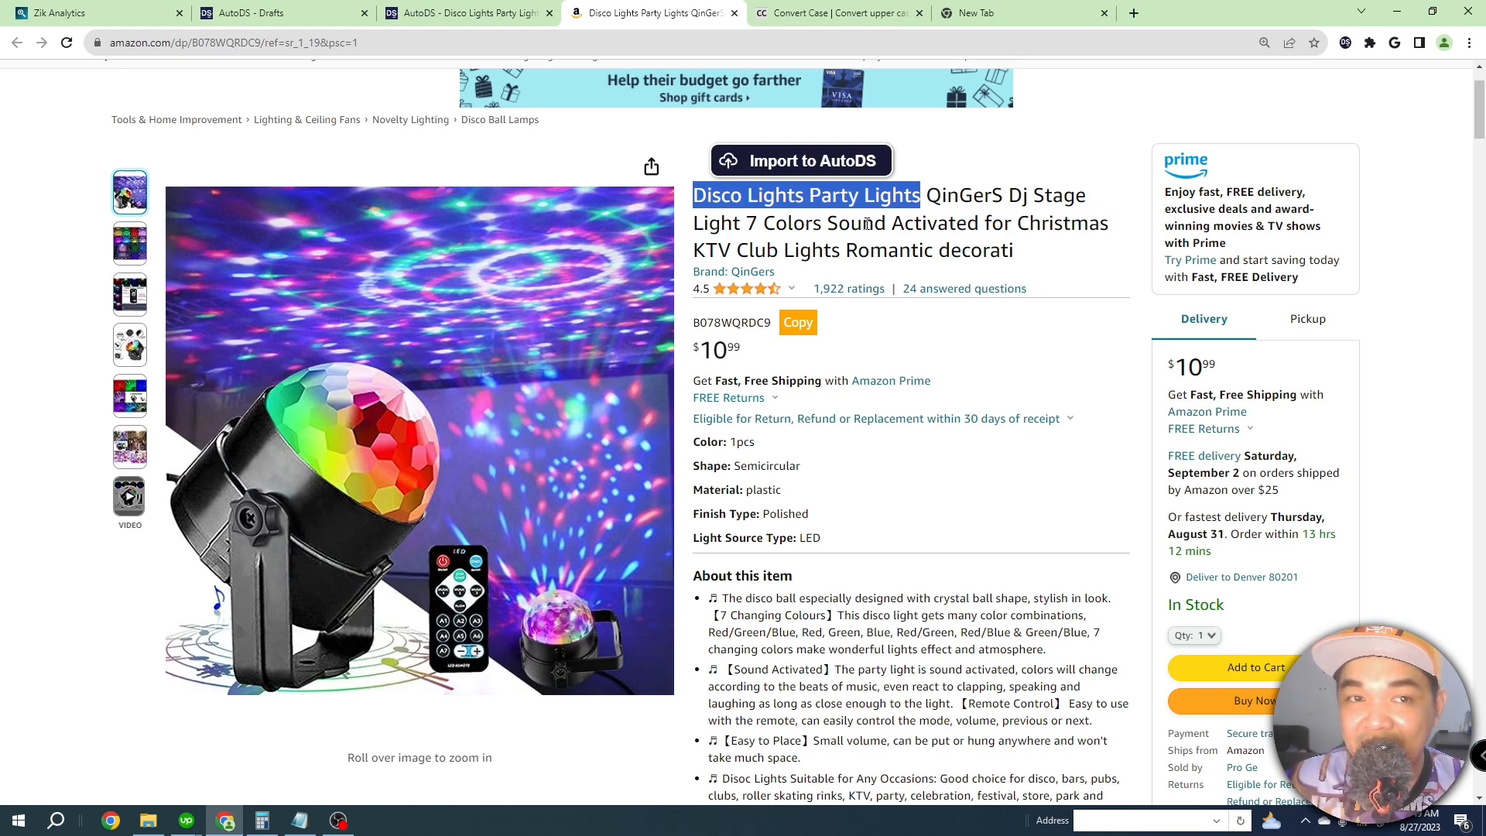
{"action": "scroll", "coordinate": [867, 224], "scroll_direction": "down", "scroll_amount": 4}
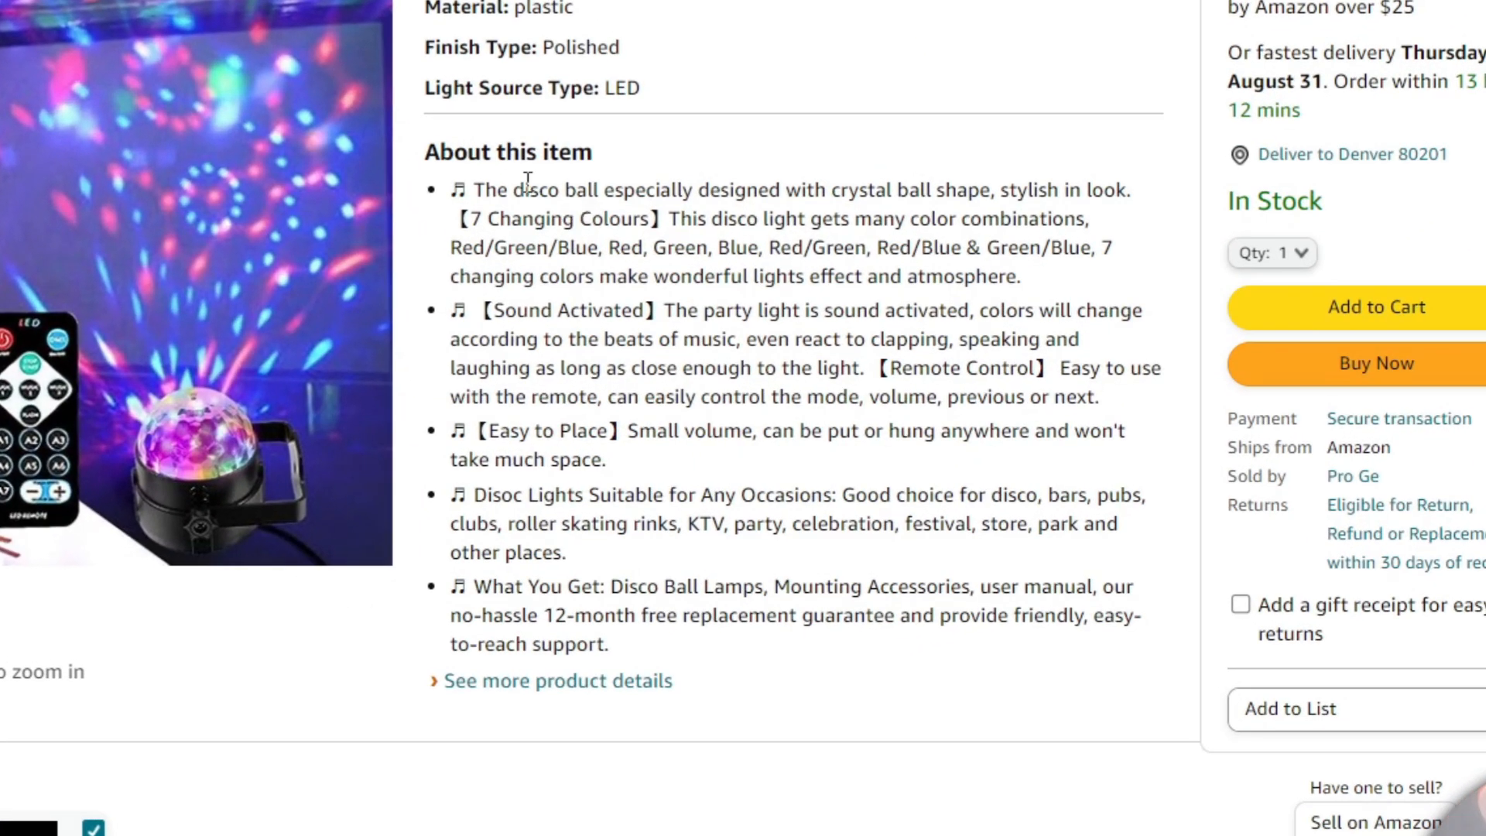
{"action": "left_click_drag", "start_coordinate": [513, 190], "coordinate": [606, 188]}
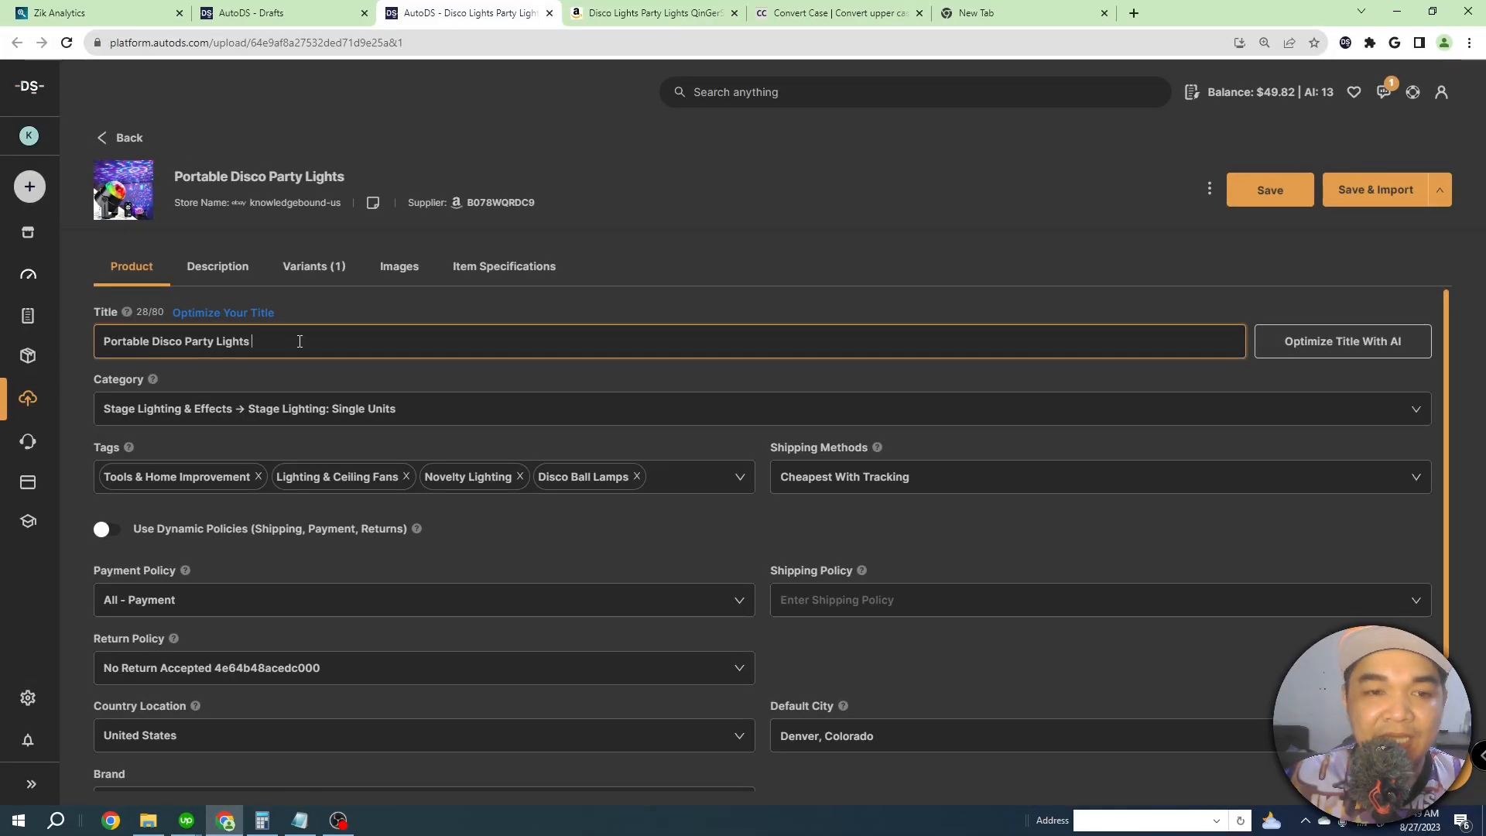
{"action": "left_click", "coordinate": [184, 341]}
{"action": "type", "text": "Ball"}
{"action": "left_click", "coordinate": [283, 369]}
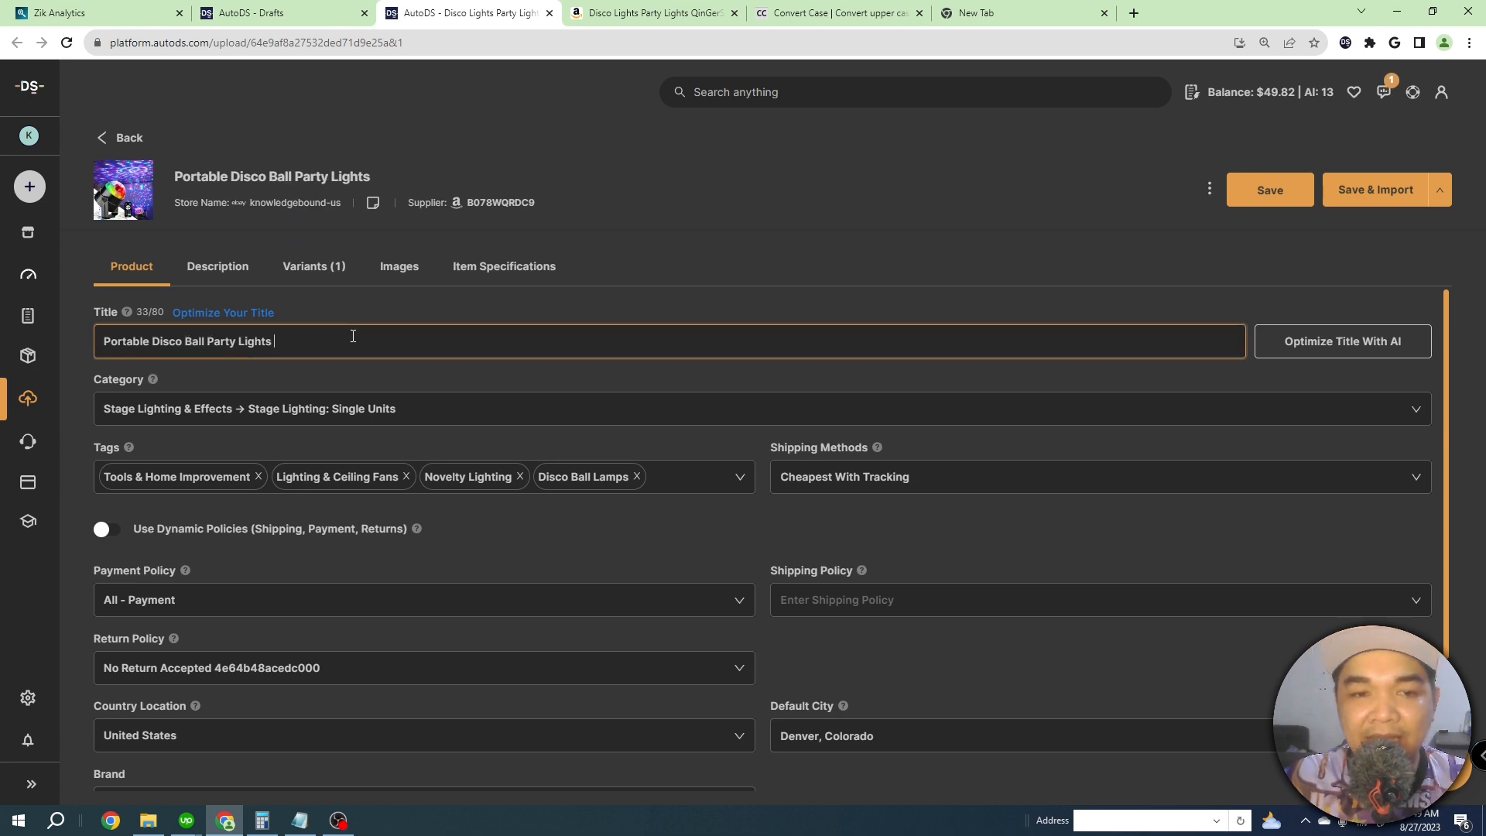
Copy "Remote Control" from the Amazon item description and append it to the draft title.
{"action": "key", "text": "ctrl+Tab"}
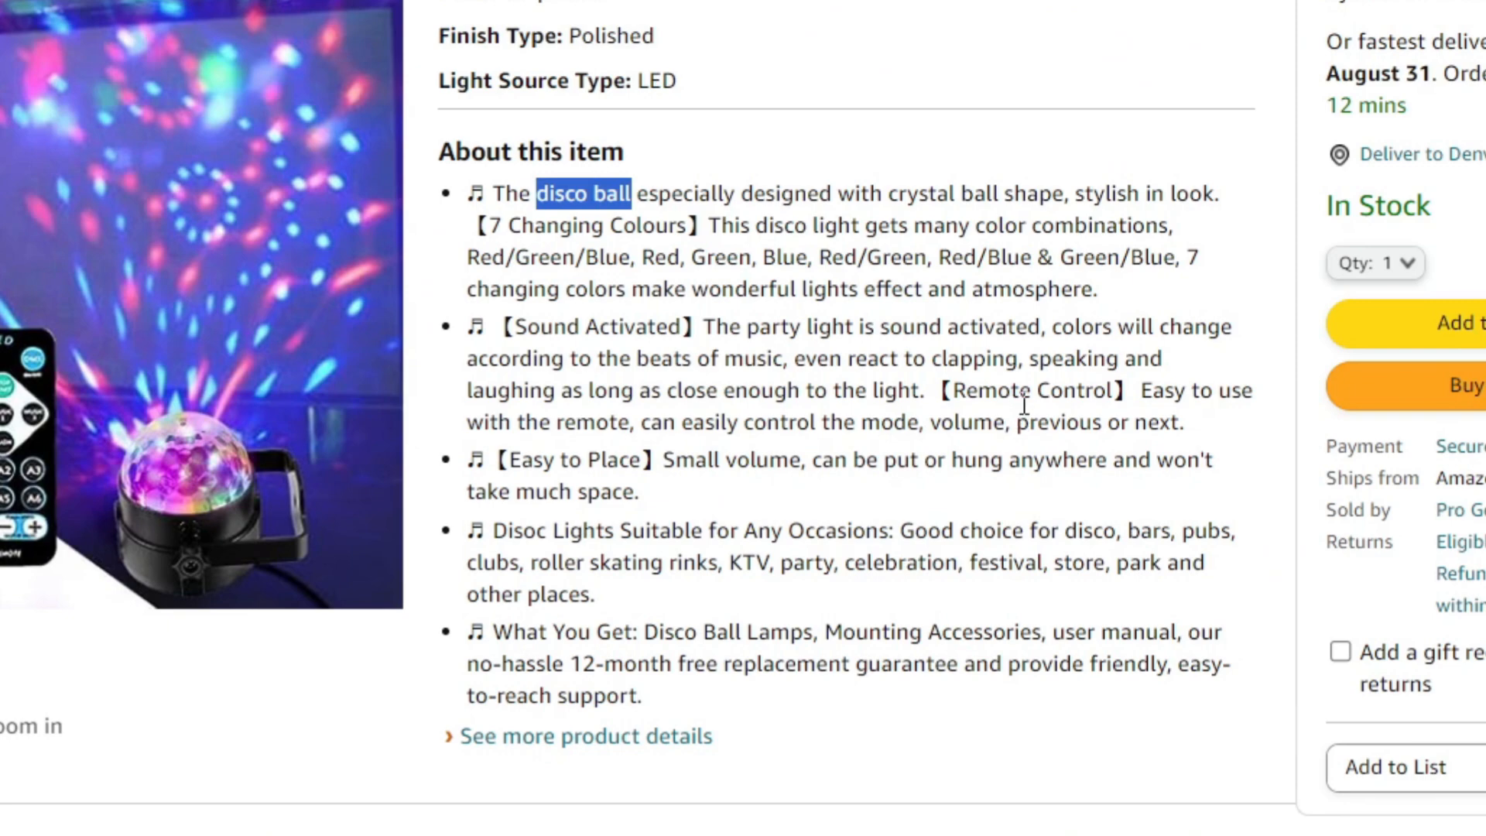
{"action": "left_click_drag", "start_coordinate": [953, 391], "coordinate": [1114, 394]}
{"action": "key", "text": "ctrl+c"}
{"action": "left_click", "coordinate": [471, 13]}
{"action": "left_click", "coordinate": [511, 346]}
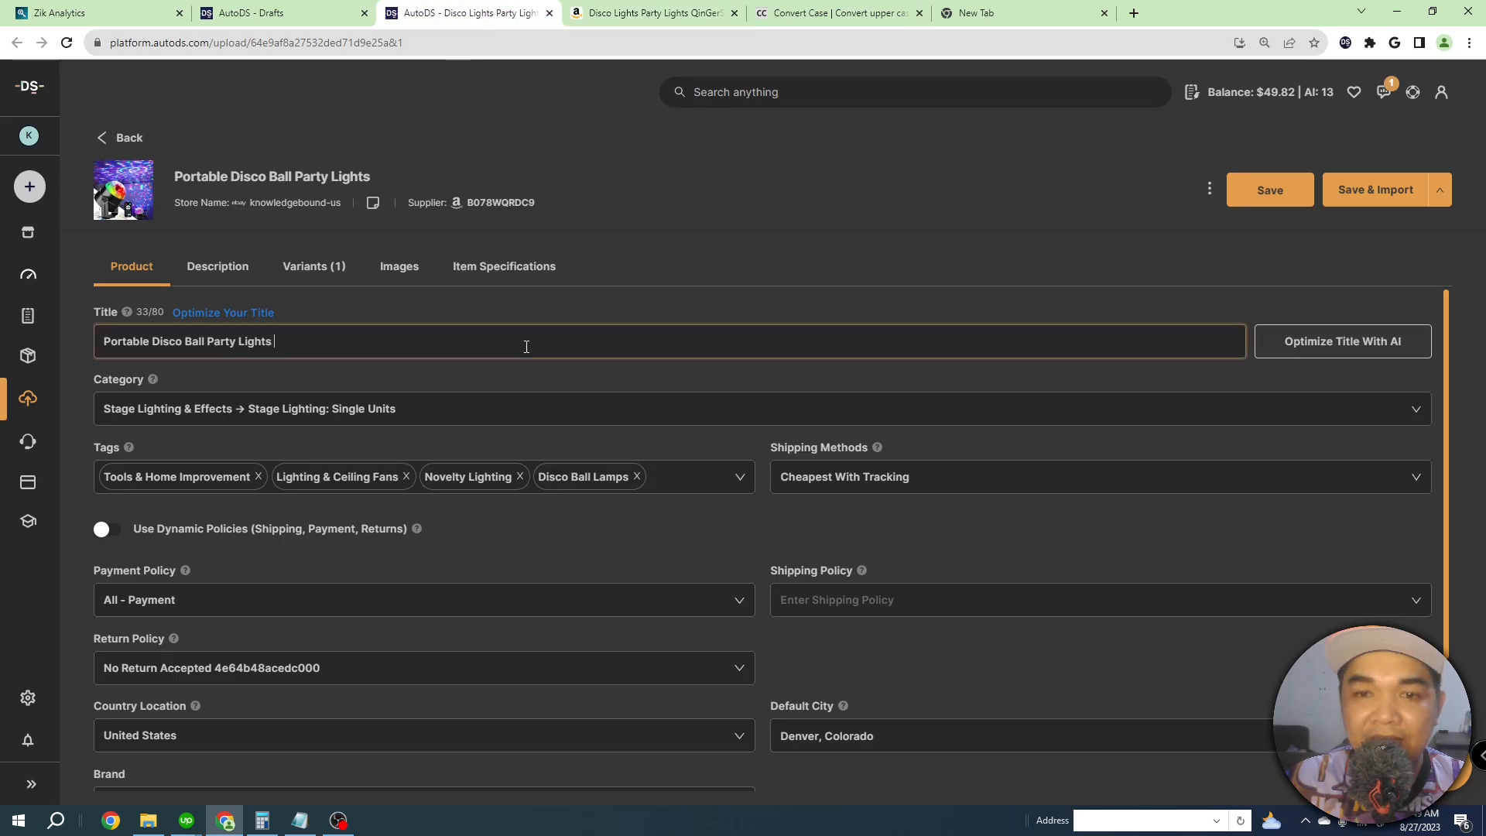
{"action": "key", "text": "ctrl+v"}
{"action": "left_click", "coordinate": [448, 364]}
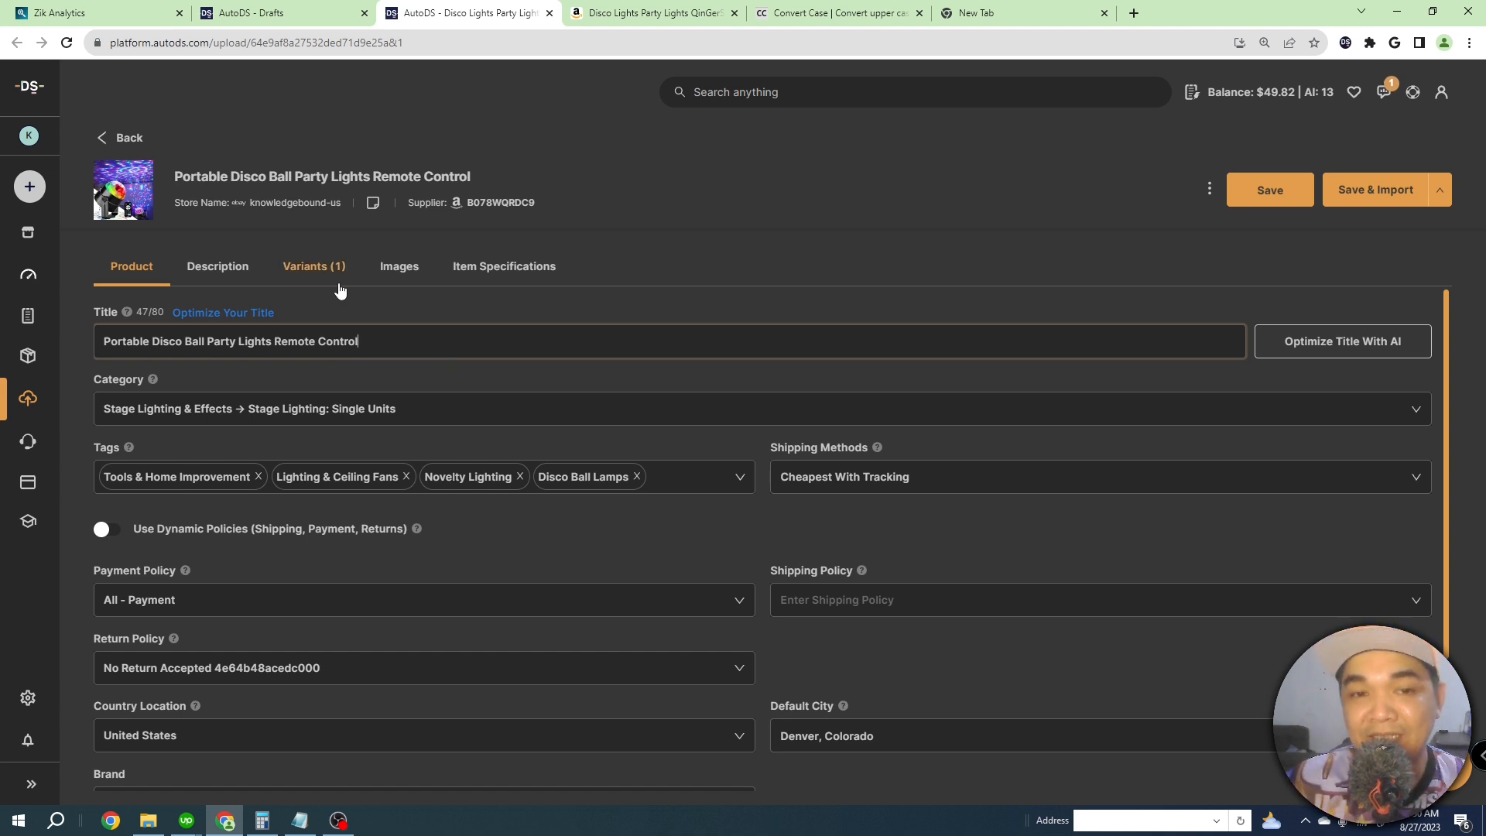
Take "Mounting Accessories" from the Amazon item description and append it to the draft title.
{"action": "left_click", "coordinate": [654, 12]}
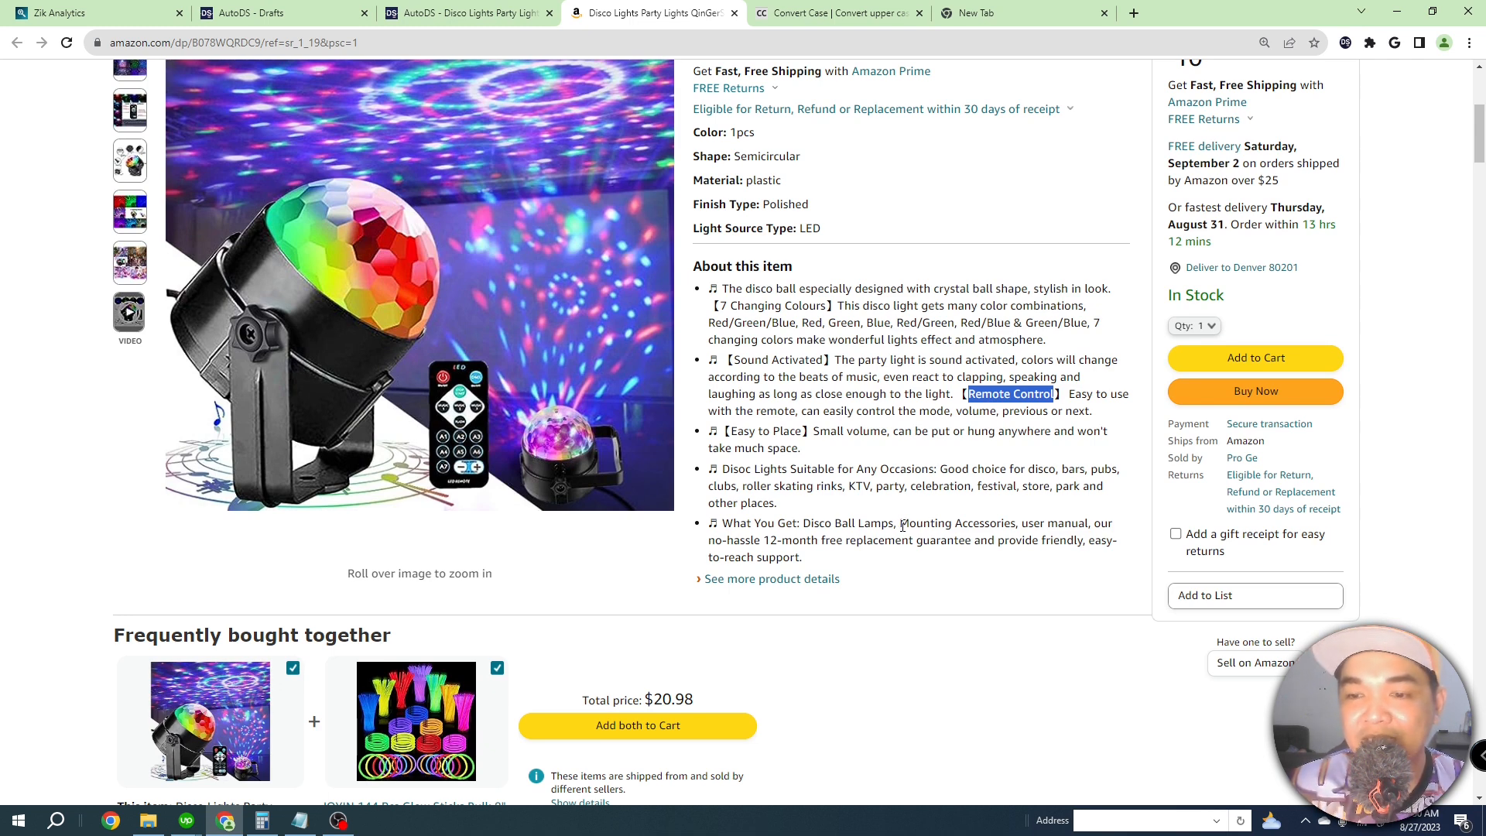
{"action": "left_click_drag", "start_coordinate": [901, 526], "coordinate": [1018, 526]}
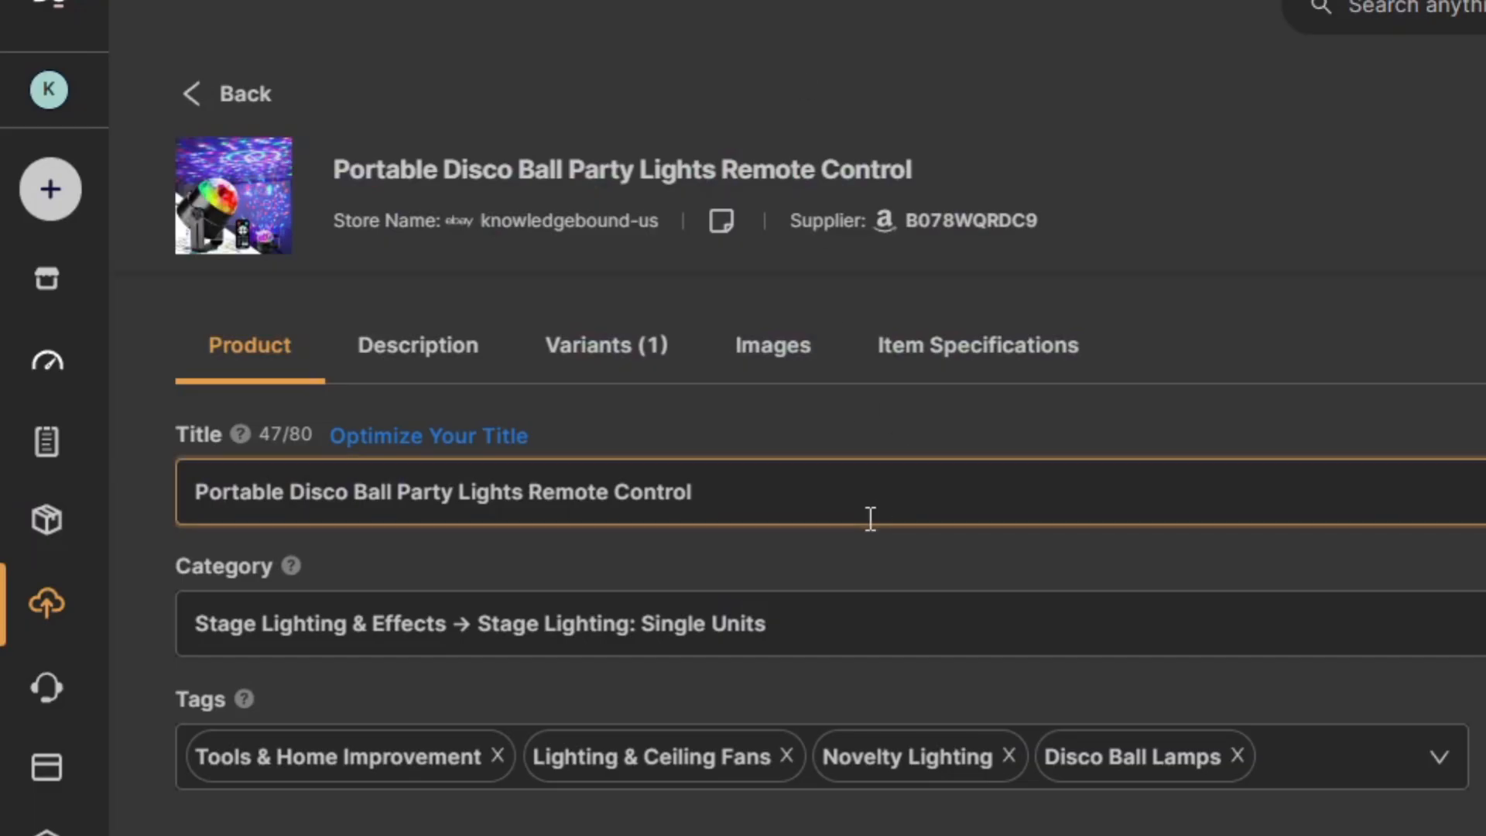
{"action": "type", "text": "Mounting Accessories"}
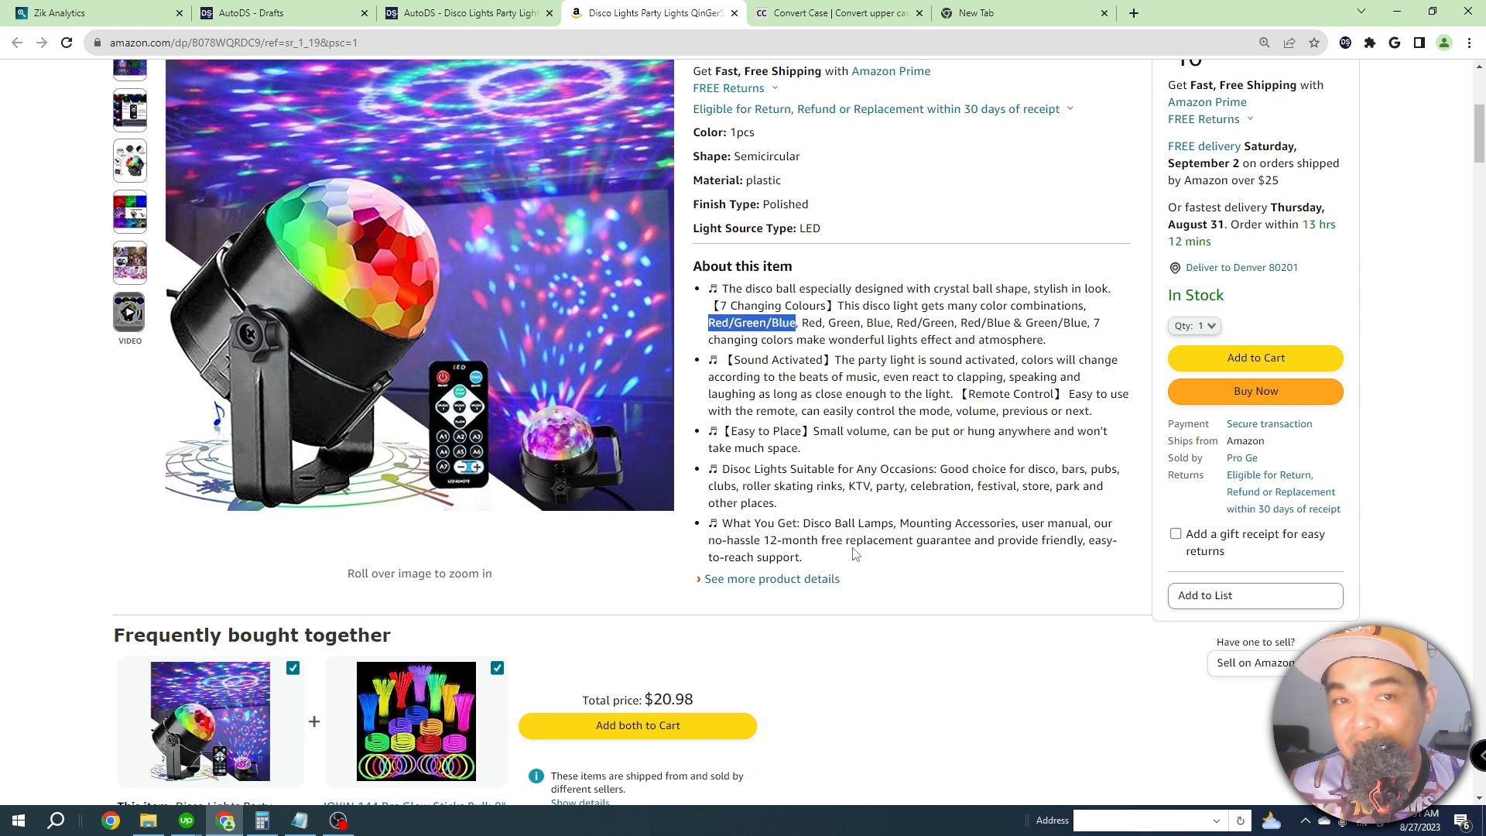
Take "7 Colors" from the Amazon product title and append it to the draft title in AutoDS.
{"action": "left_click", "coordinate": [470, 13]}
{"action": "left_click", "coordinate": [163, 331]}
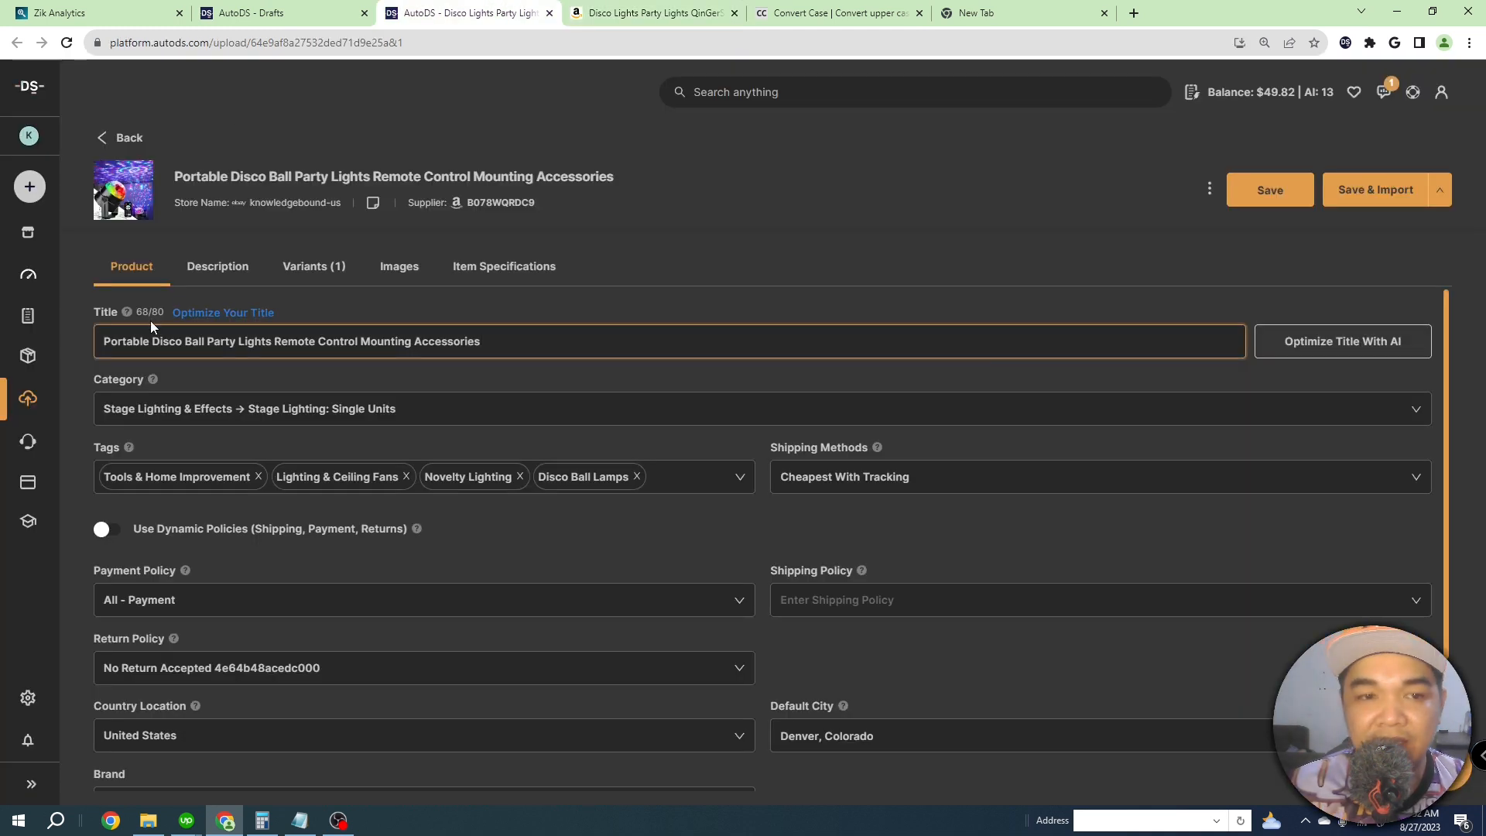
{"action": "left_click", "coordinate": [650, 13]}
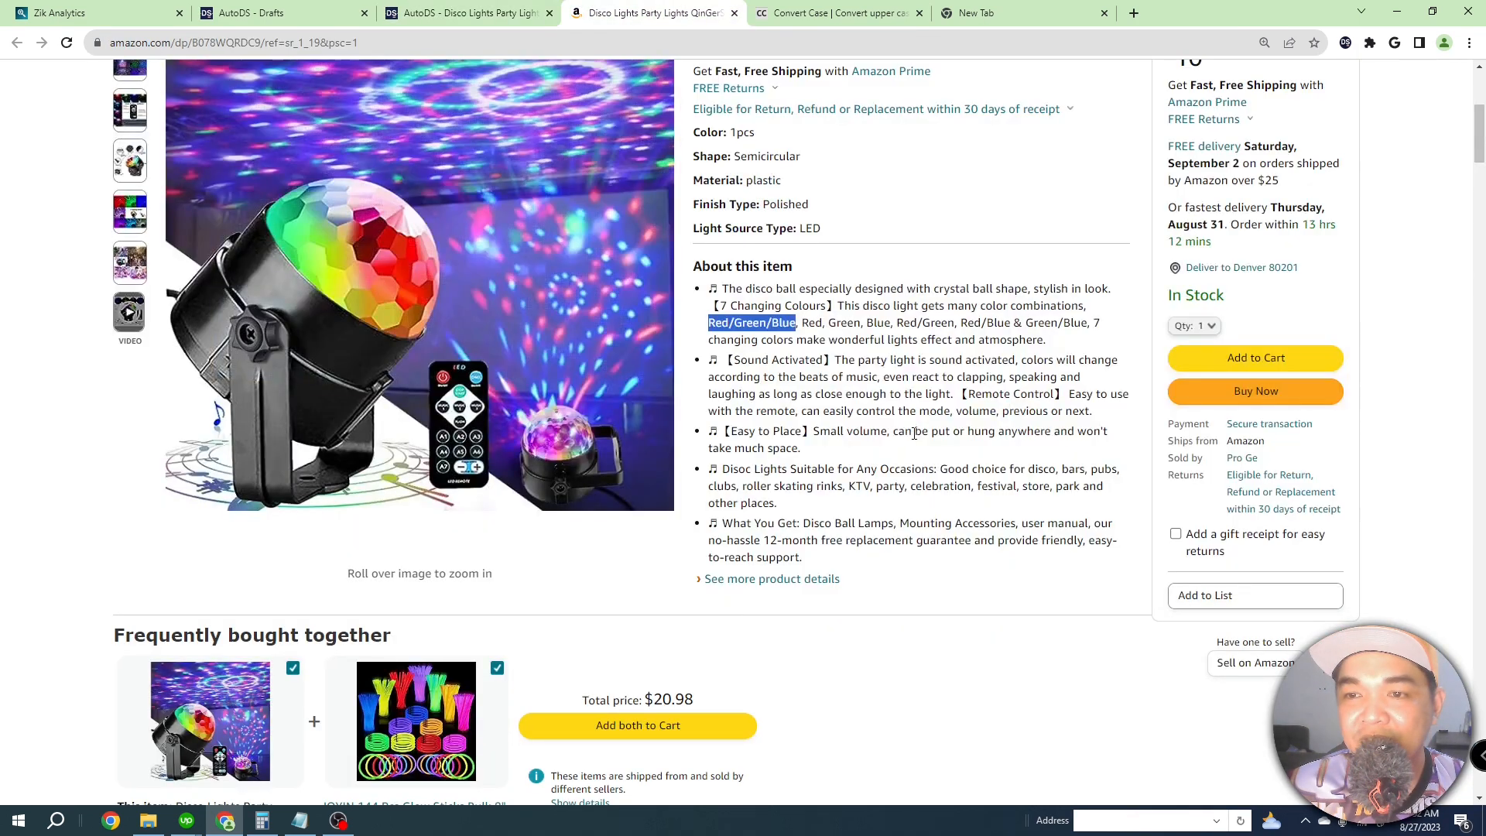
{"action": "scroll", "coordinate": [1016, 217], "scroll_direction": "up", "scroll_amount": 4}
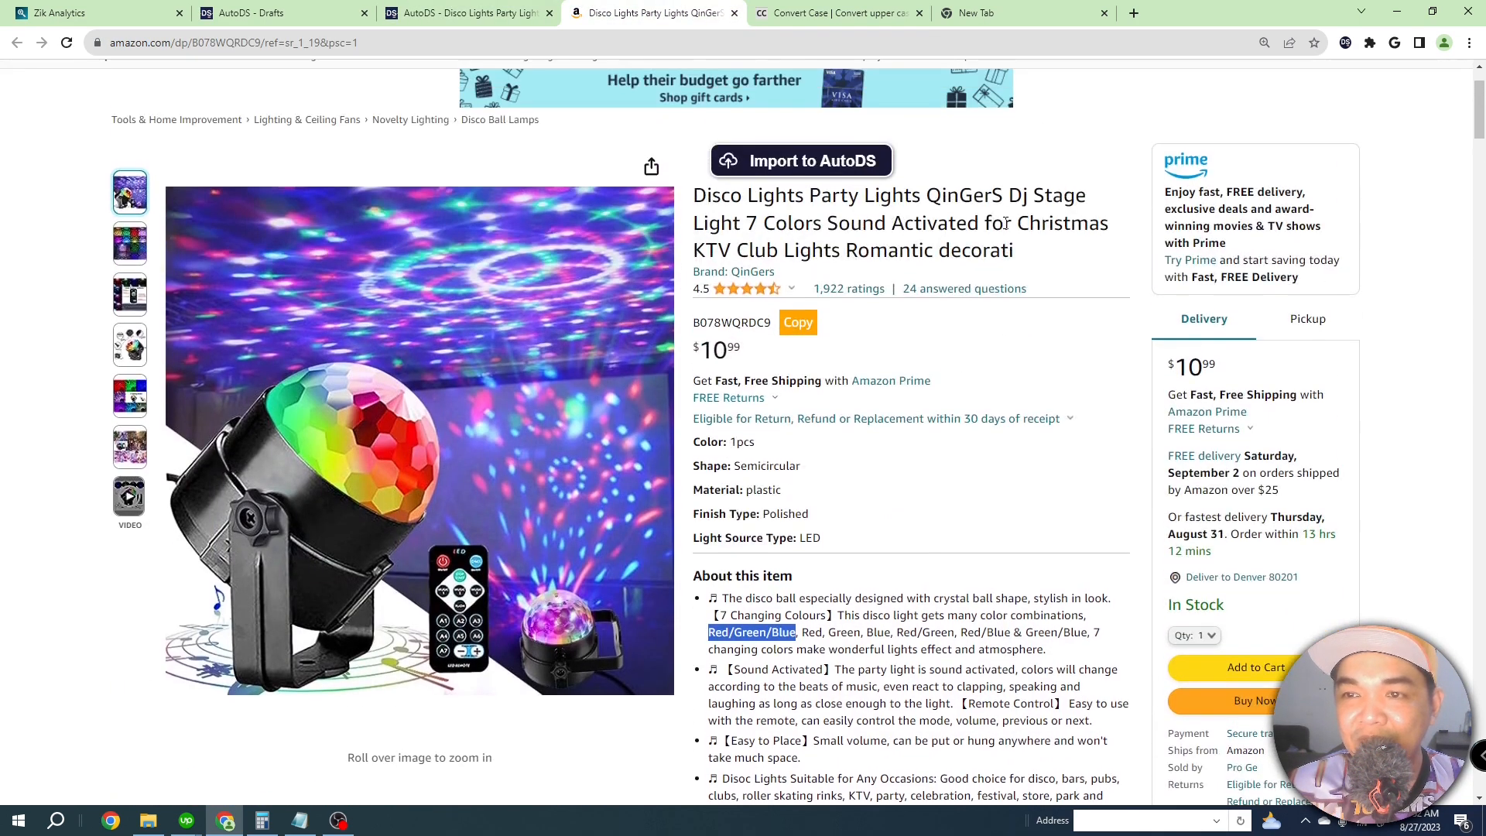
{"action": "left_click_drag", "start_coordinate": [745, 223], "coordinate": [820, 224]}
{"action": "left_click", "coordinate": [470, 13]}
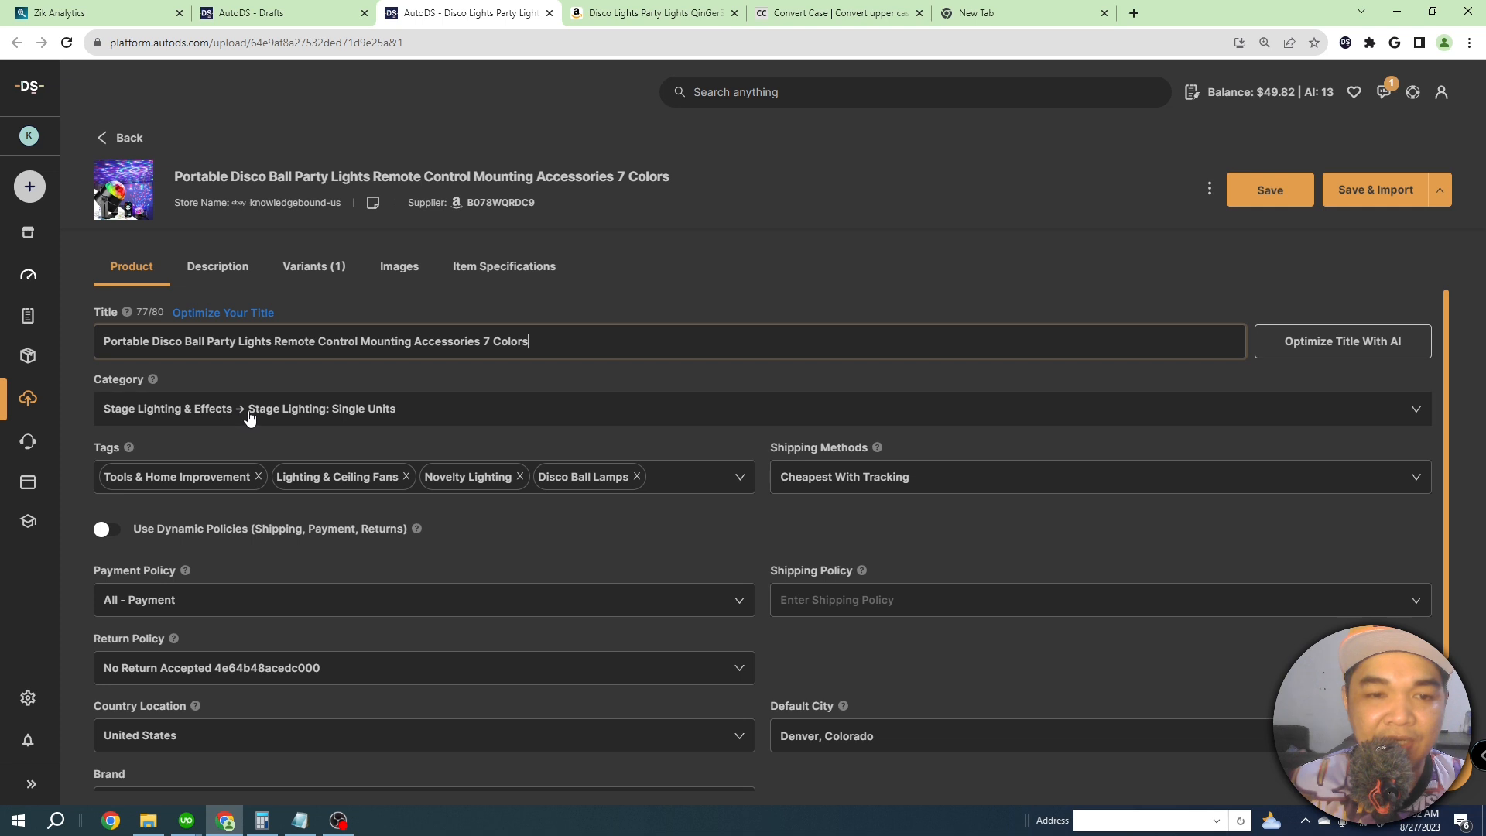
Copy the finished draft title and paste it as a new line above the bullet list in the product description.
{"action": "scroll", "coordinate": [873, 387], "scroll_direction": "down", "scroll_amount": 2}
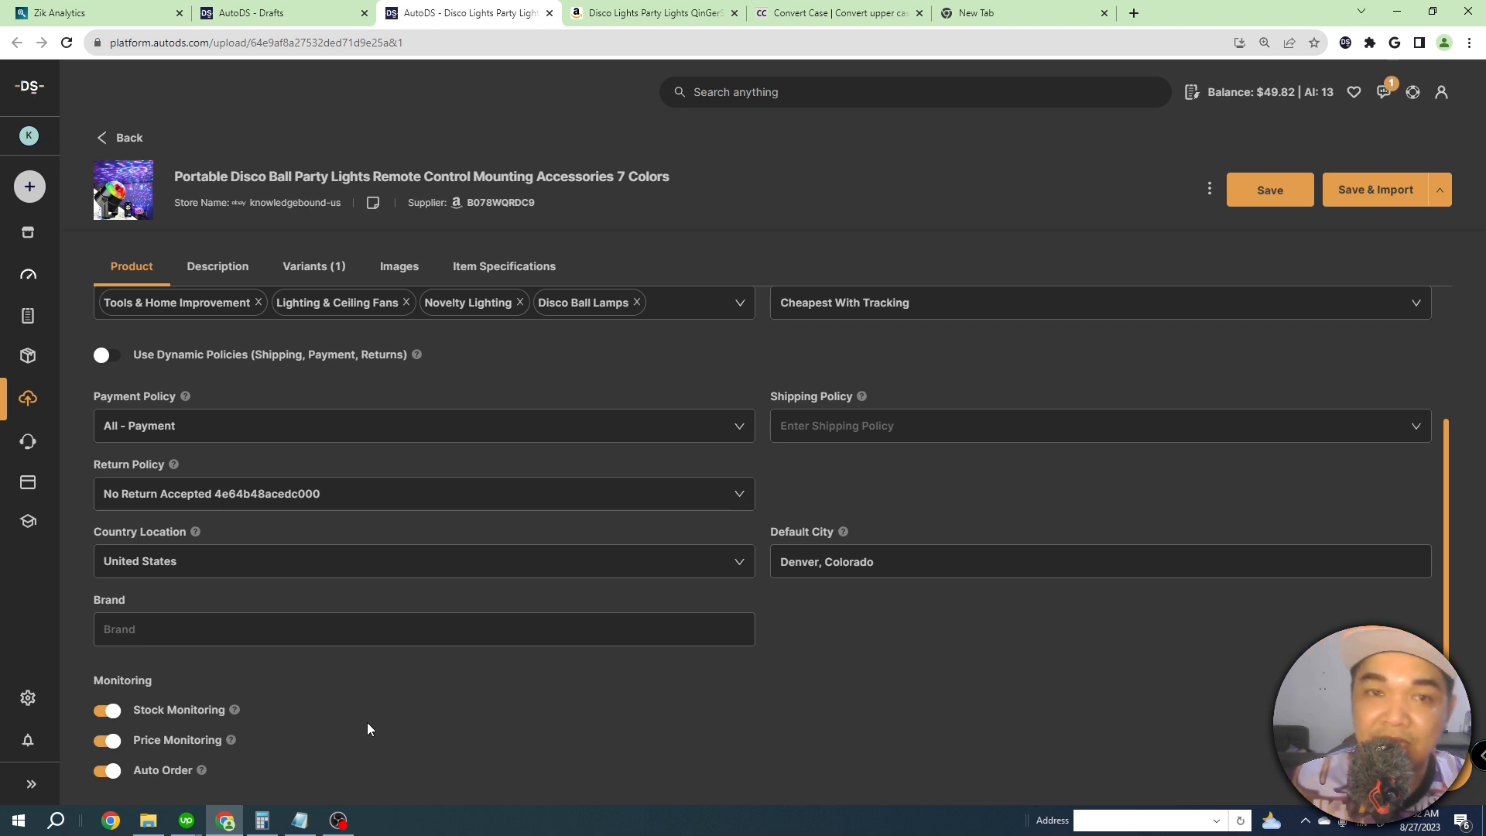
{"action": "left_click", "coordinate": [217, 266]}
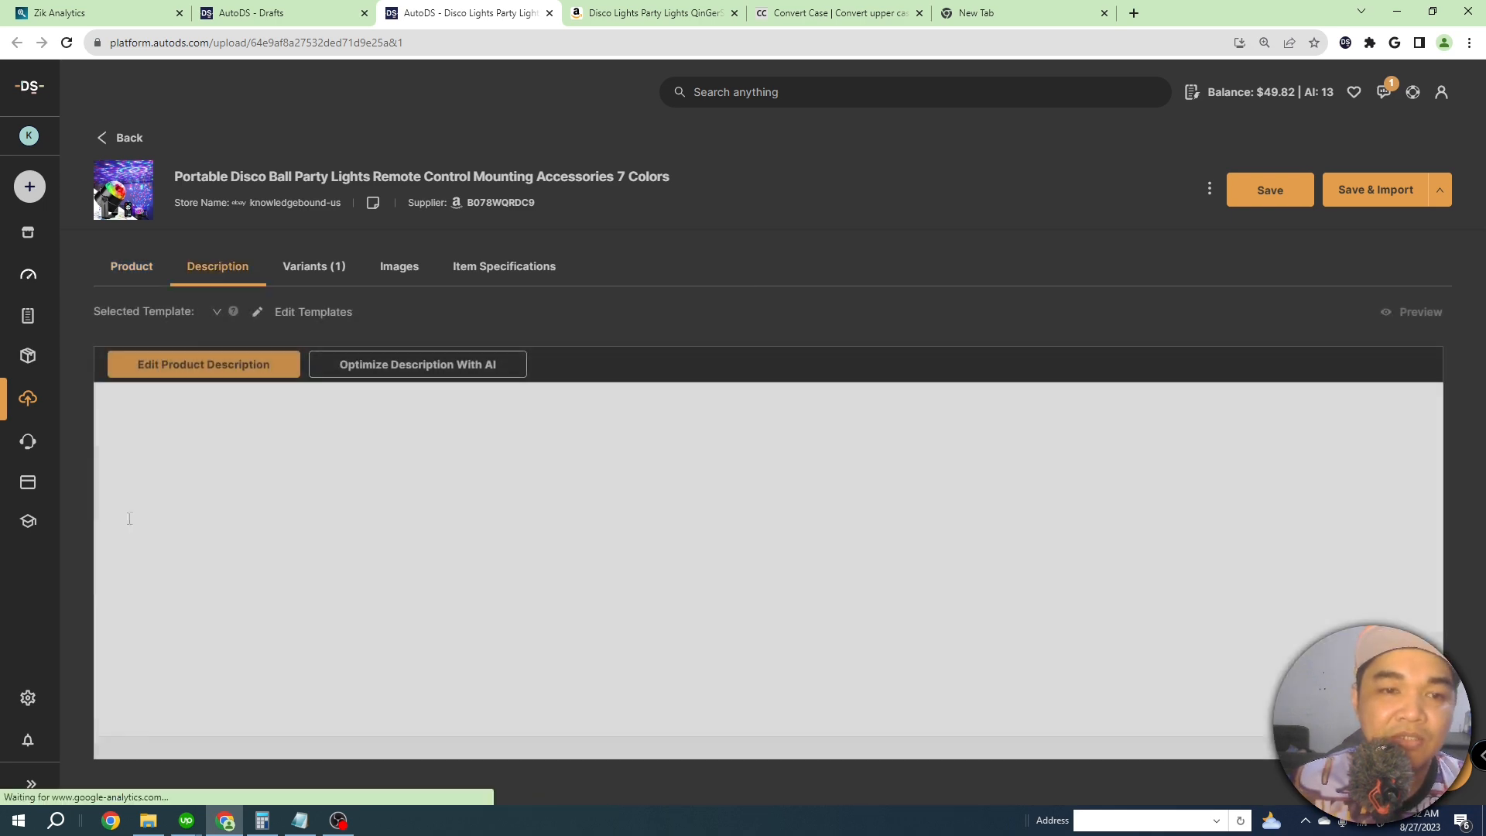
{"action": "left_click", "coordinate": [146, 270]}
{"action": "triple_click", "coordinate": [271, 334]}
{"action": "key", "text": "ctrl+c"}
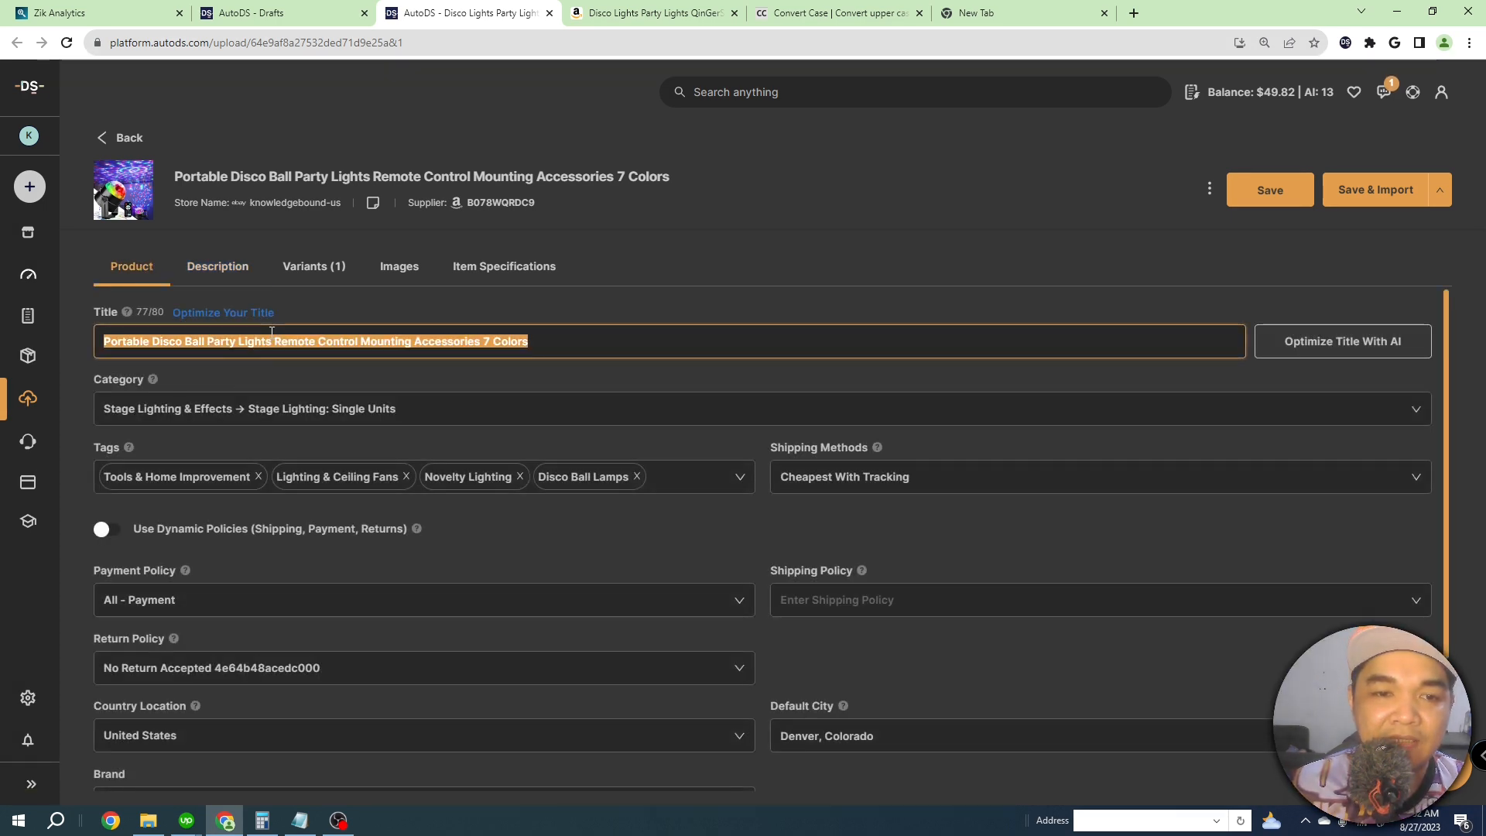
{"action": "left_click", "coordinate": [232, 268]}
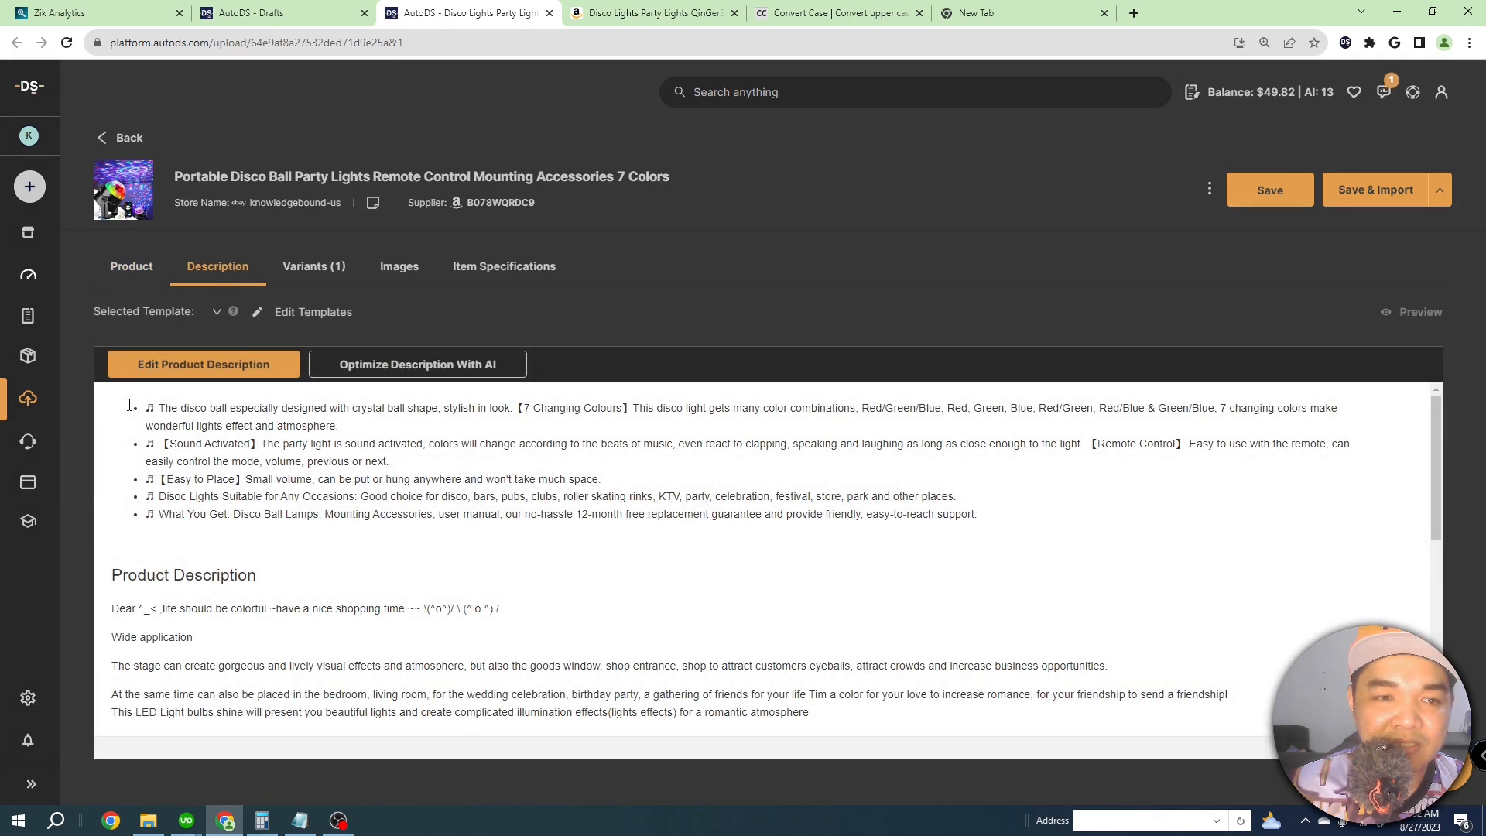
{"action": "left_click", "coordinate": [203, 364]}
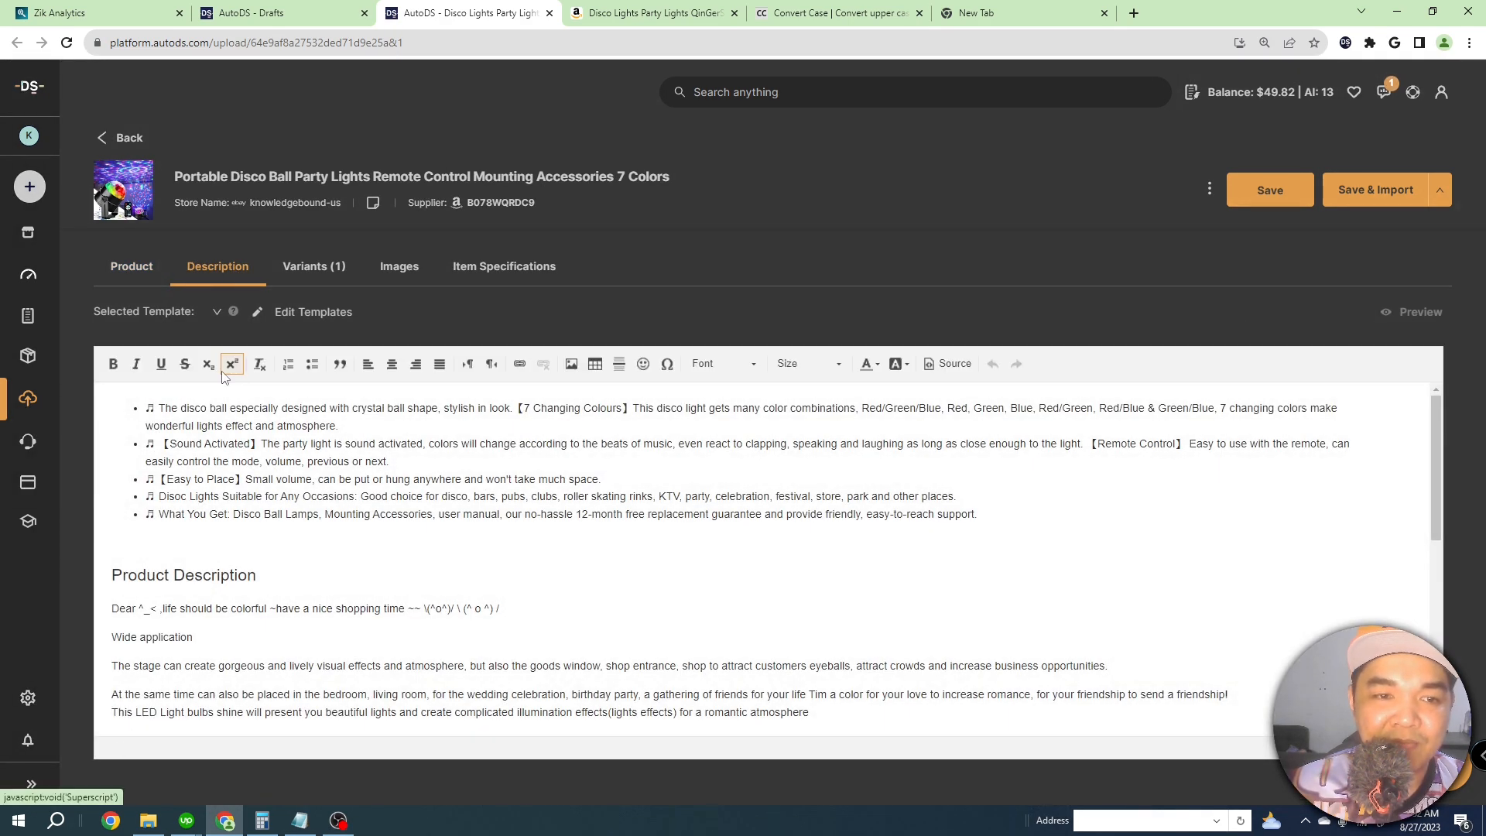
{"action": "key", "text": "Return"}
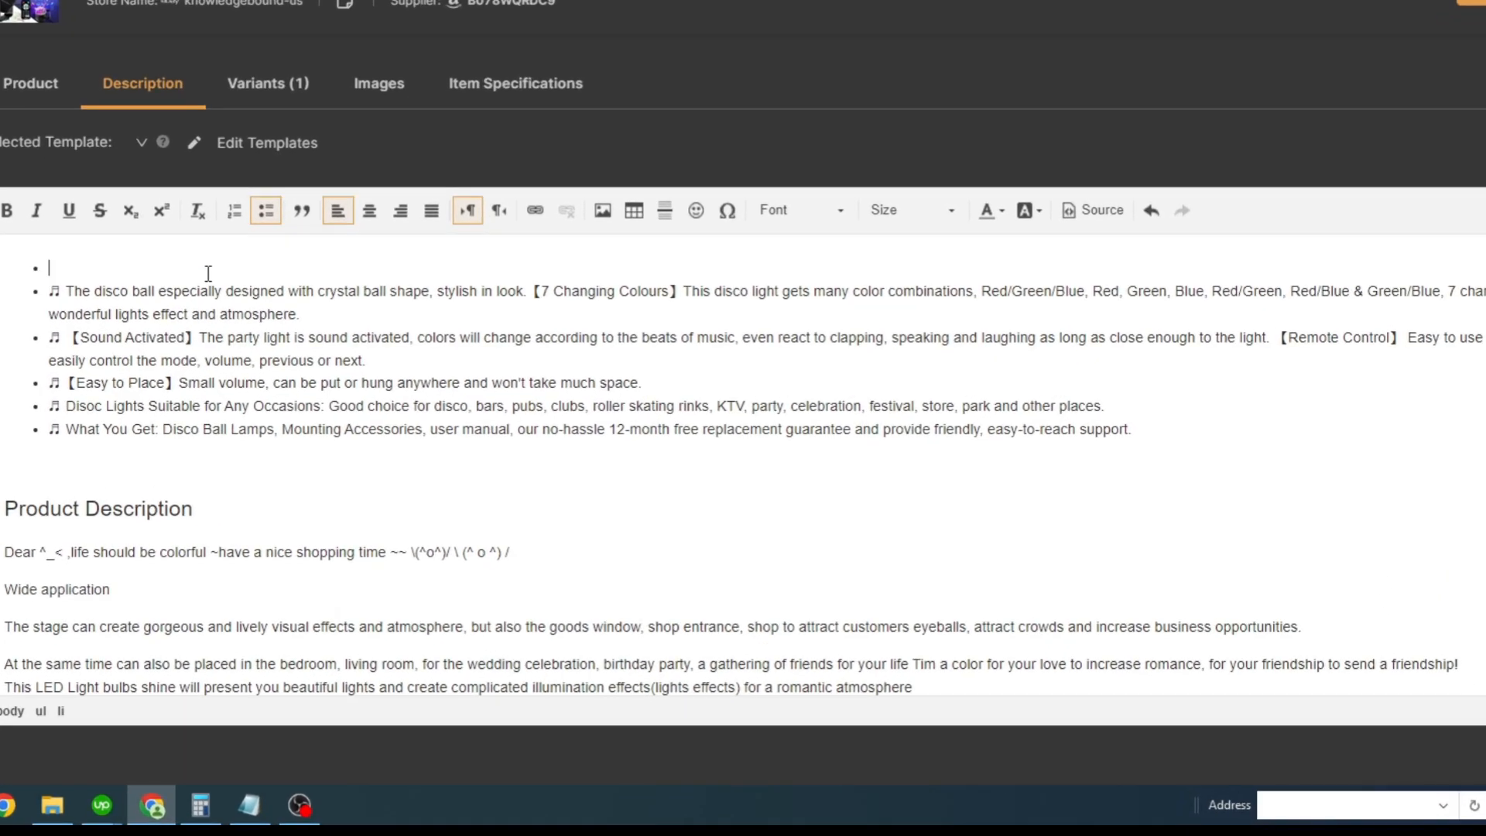
{"action": "key", "text": "ctrl+v"}
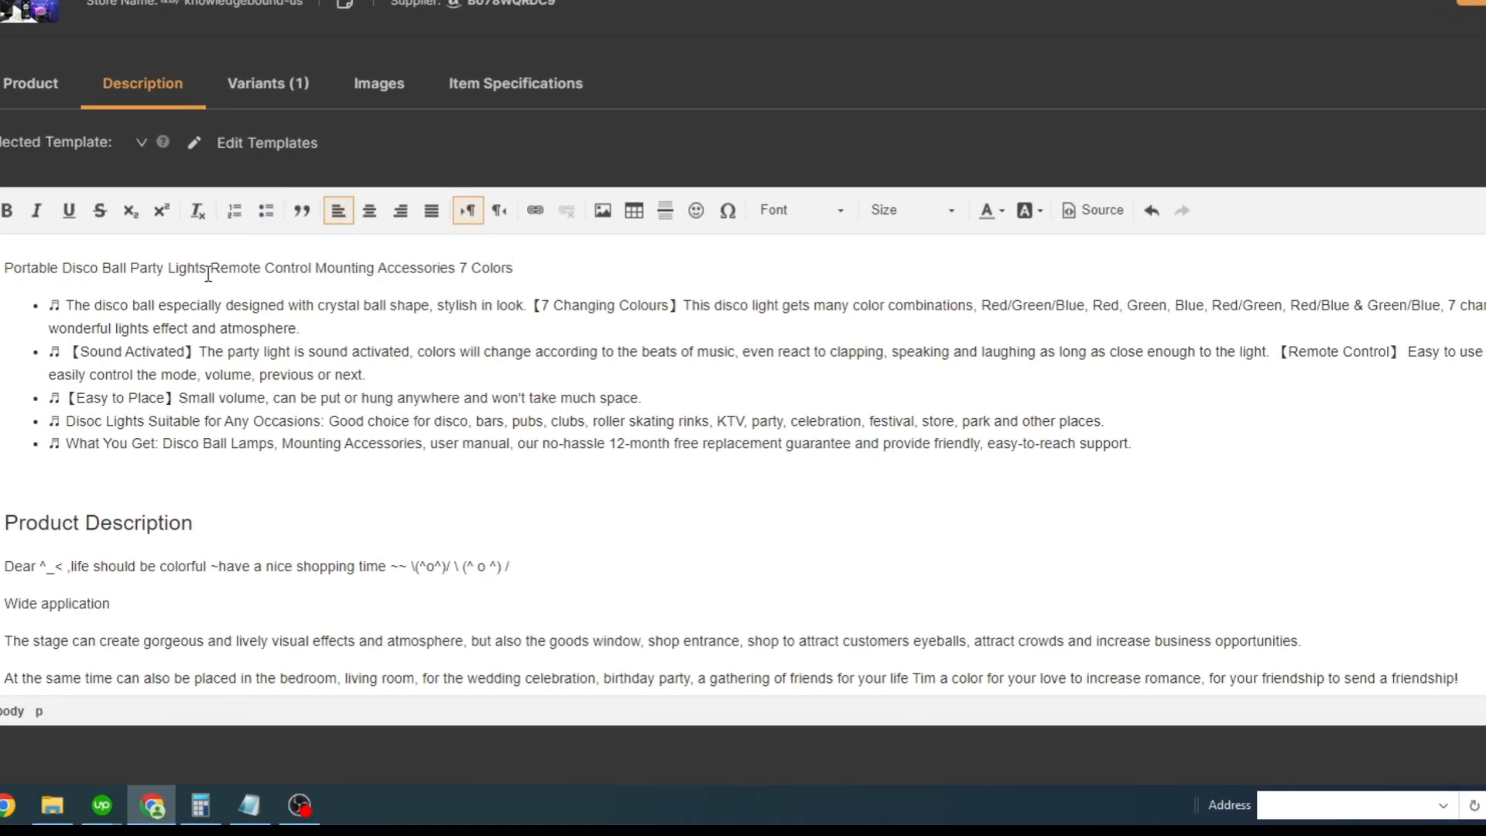
Format the pasted title line in the description as centered, bold text at size 28.
{"action": "key", "text": "ctrl+a"}
{"action": "triple_click", "coordinate": [208, 268]}
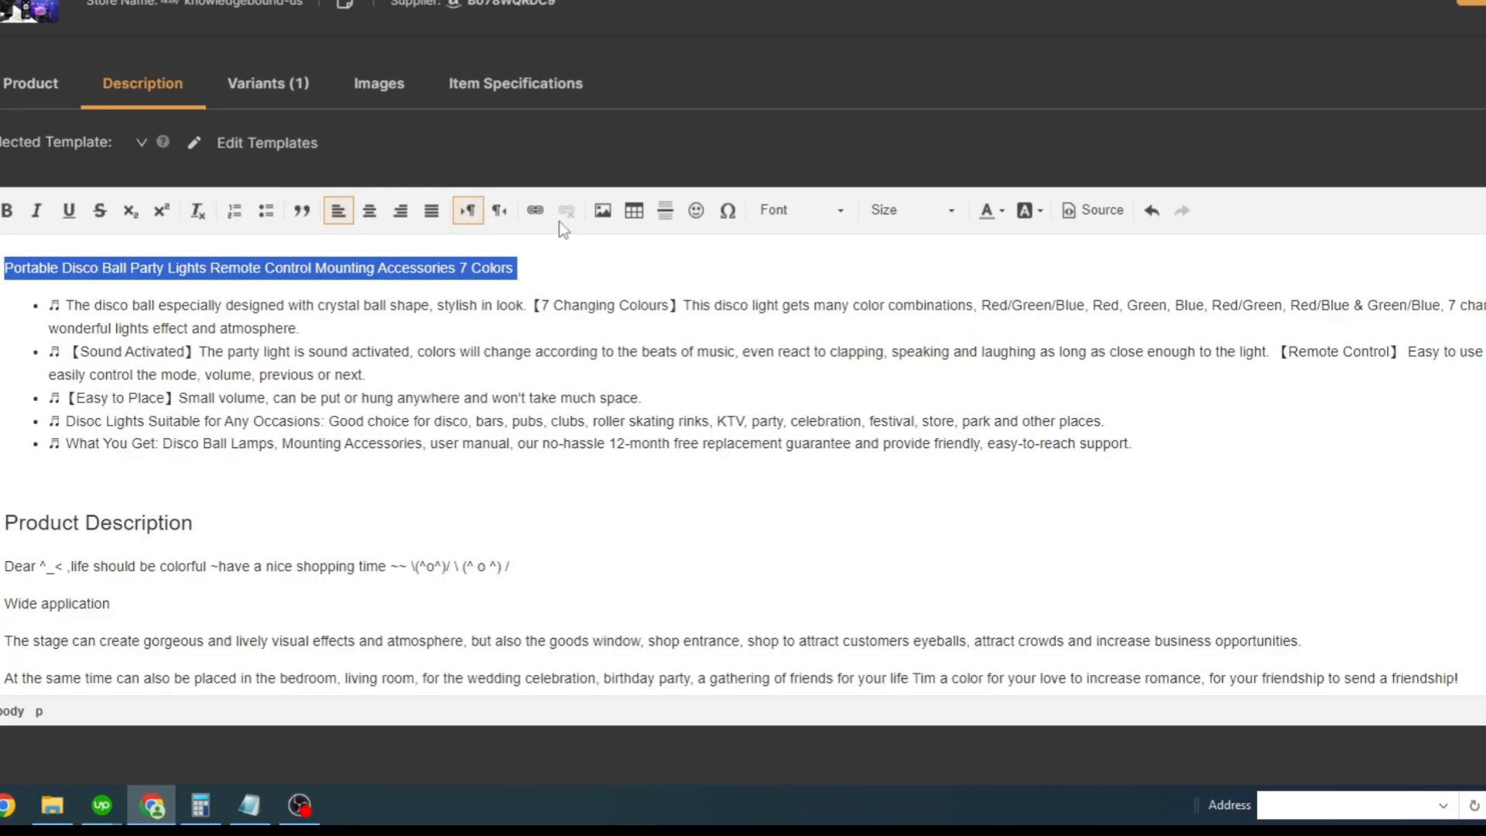
{"action": "left_click", "coordinate": [369, 210]}
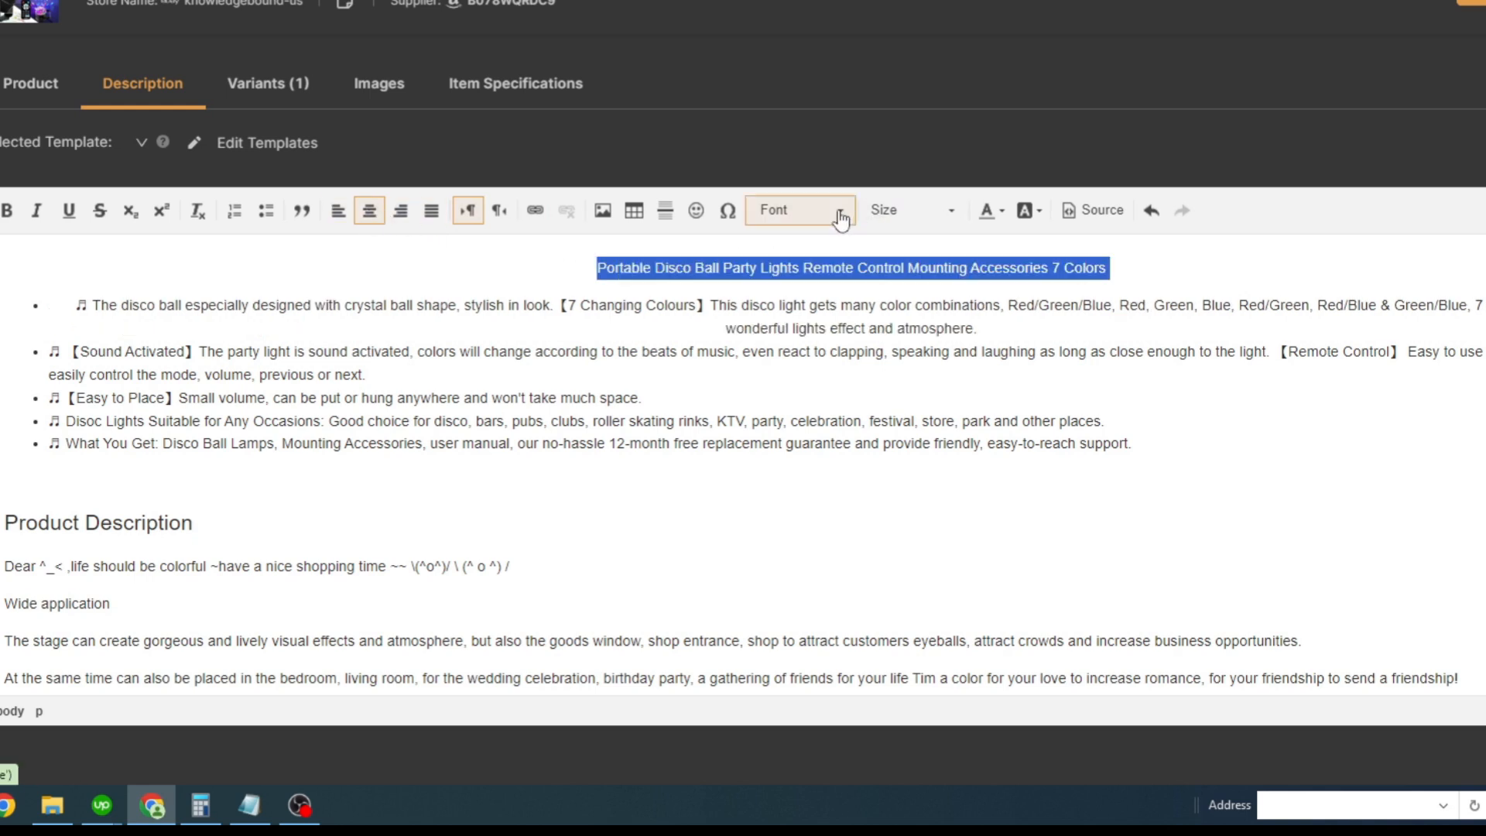
{"action": "left_click", "coordinate": [6, 209]}
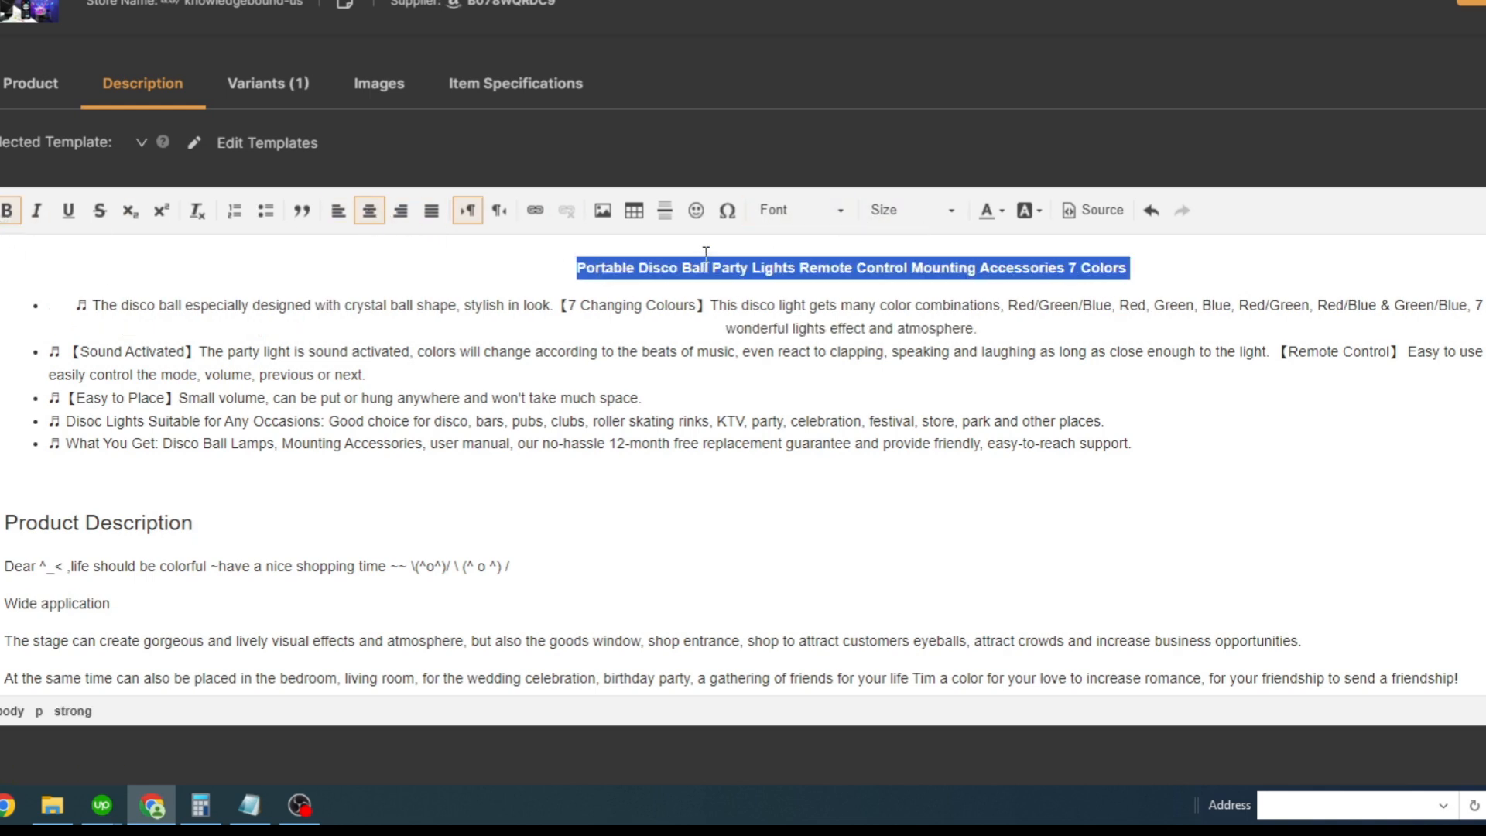
{"action": "left_click", "coordinate": [939, 217]}
{"action": "scroll", "coordinate": [929, 356], "scroll_direction": "down", "scroll_amount": 5}
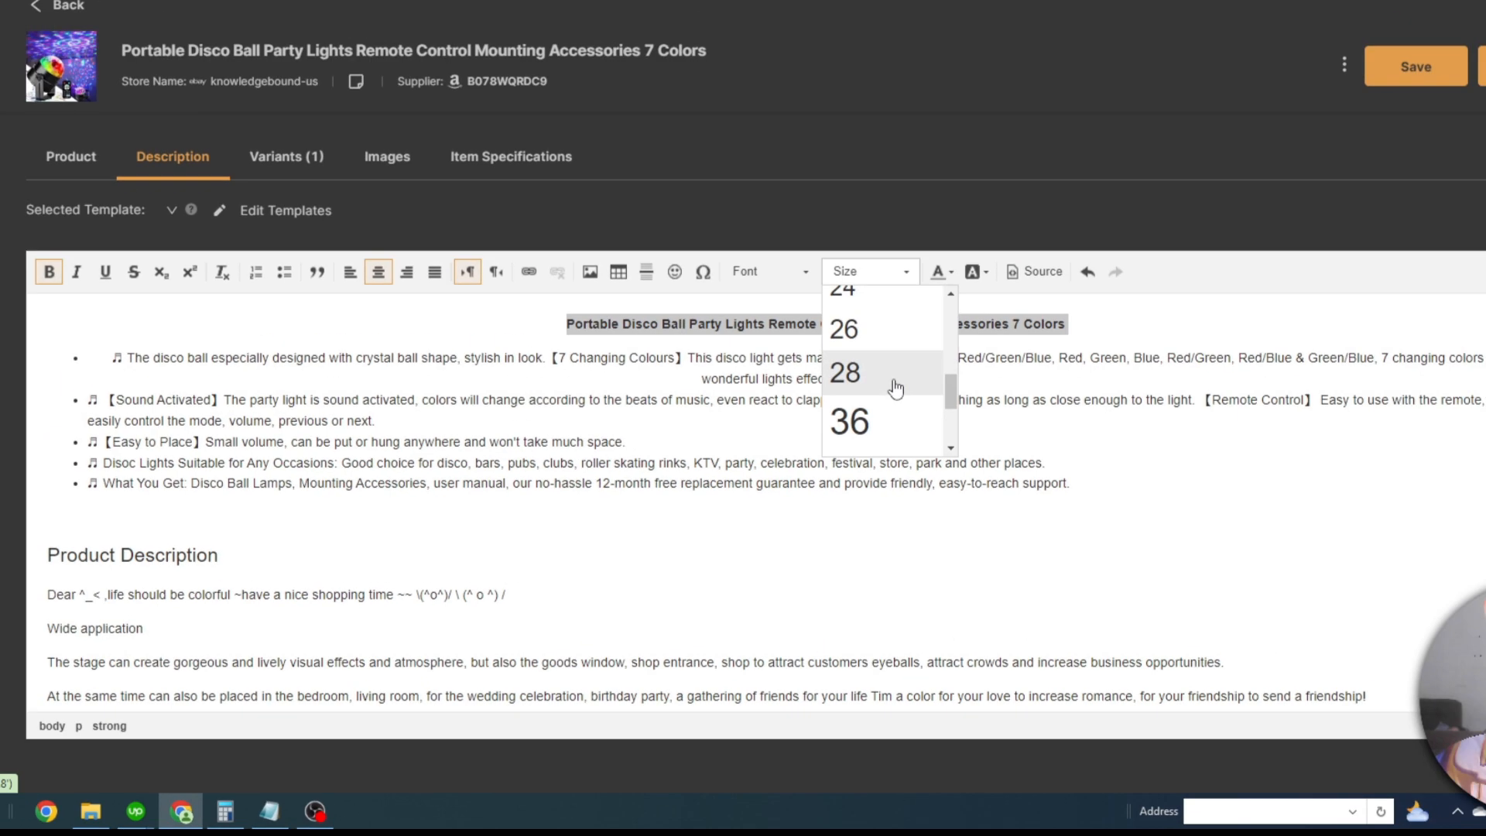
{"action": "left_click", "coordinate": [939, 325]}
Set the font size of all the bullet points under the description's title line to 22.
{"action": "left_click_drag", "start_coordinate": [73, 331], "coordinate": [991, 464]}
{"action": "left_click_drag", "start_coordinate": [870, 560], "coordinate": [979, 565]}
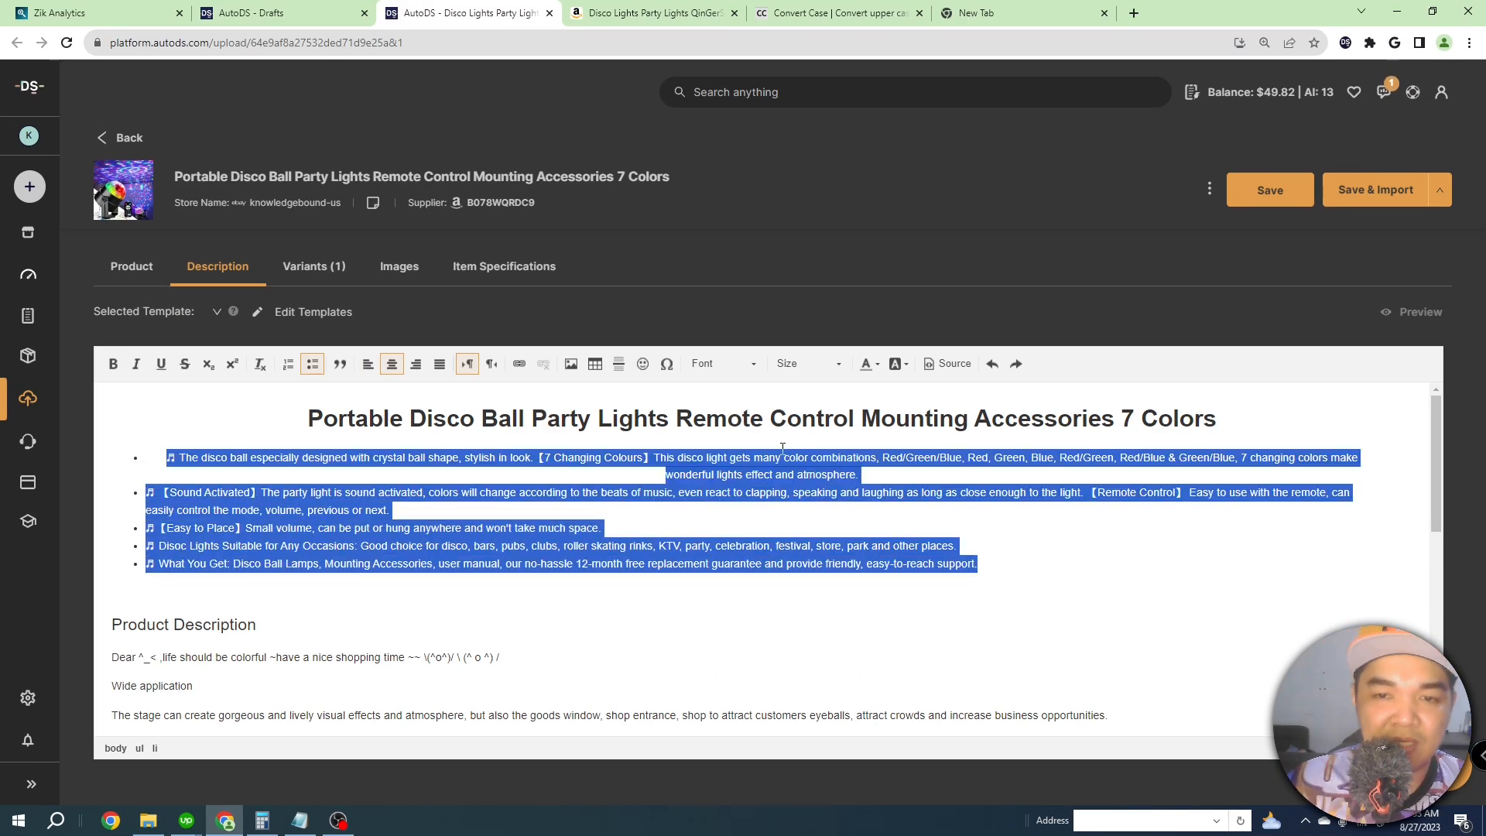
{"action": "left_click", "coordinate": [809, 364]}
{"action": "scroll", "coordinate": [850, 477], "scroll_direction": "down", "scroll_amount": 3}
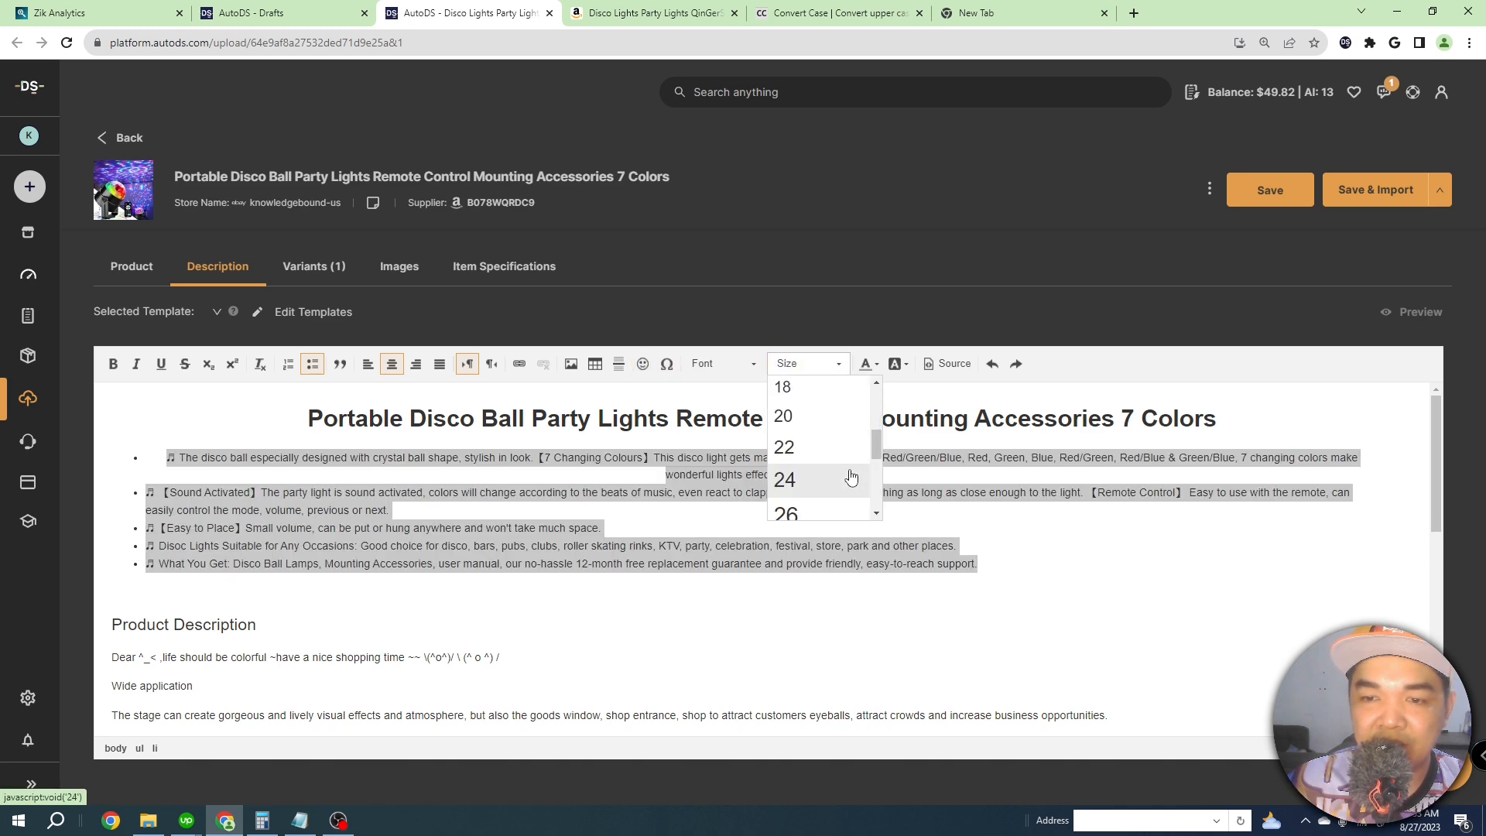
{"action": "left_click", "coordinate": [804, 448]}
Delete the "Dear ^_<" greeting line and its empty paragraph below the Product Description heading.
{"action": "scroll", "coordinate": [390, 449], "scroll_direction": "down", "scroll_amount": 5}
{"action": "scroll", "coordinate": [390, 448], "scroll_direction": "up", "scroll_amount": 3}
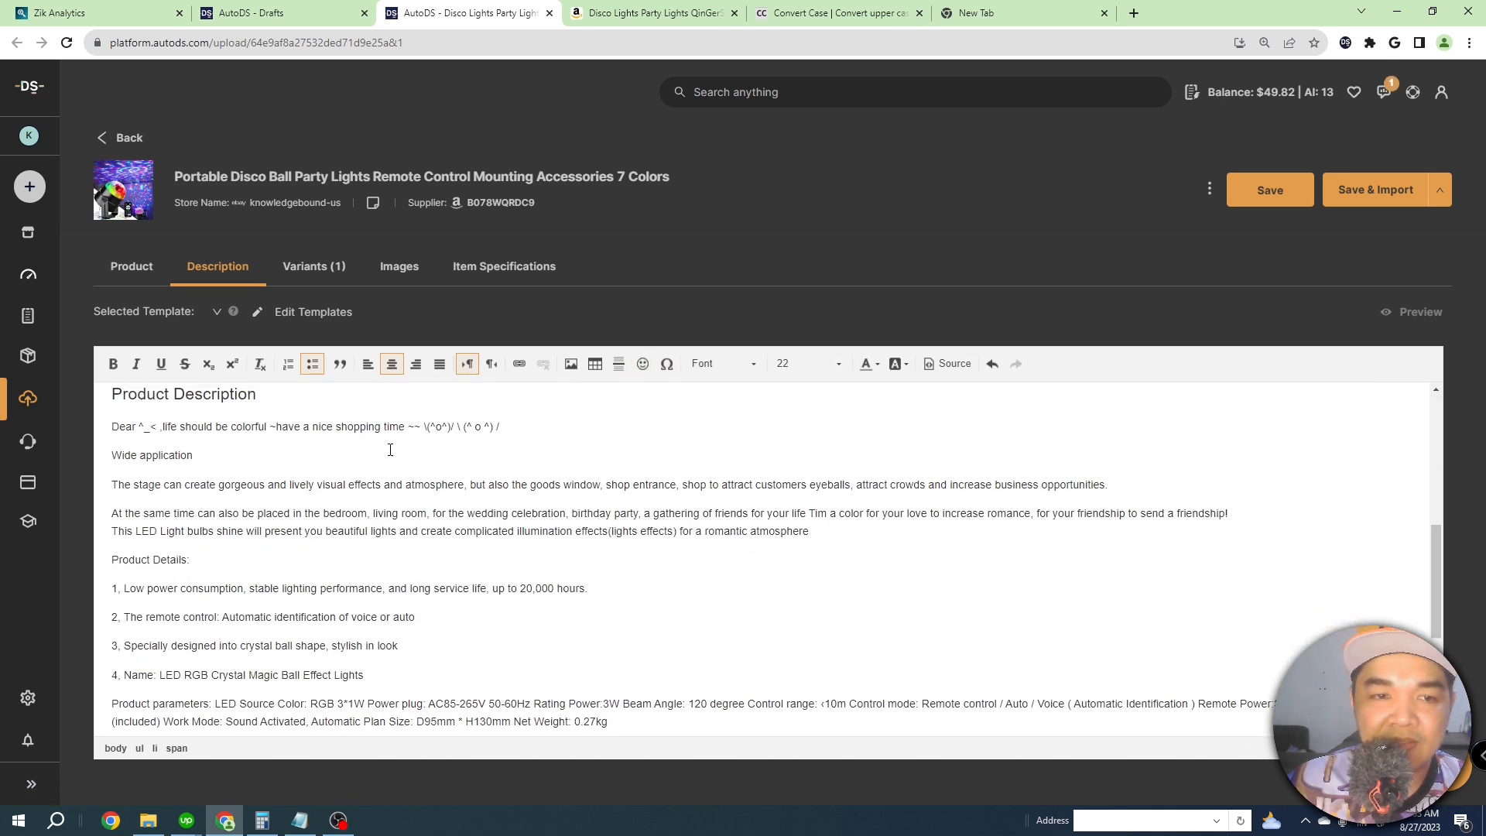
{"action": "scroll", "coordinate": [392, 544], "scroll_direction": "down", "scroll_amount": 3}
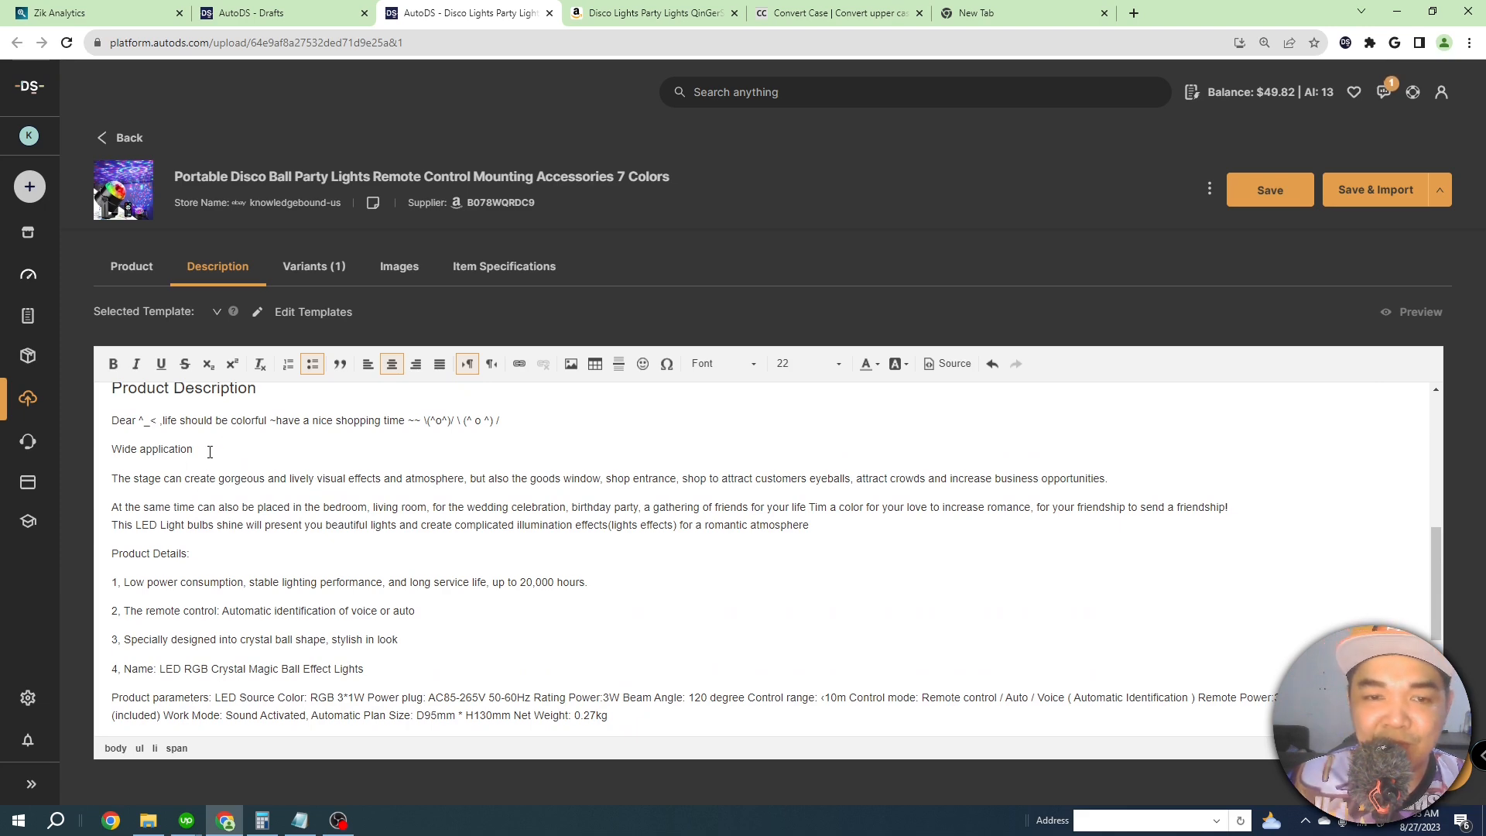
{"action": "scroll", "coordinate": [287, 513], "scroll_direction": "down", "scroll_amount": 3}
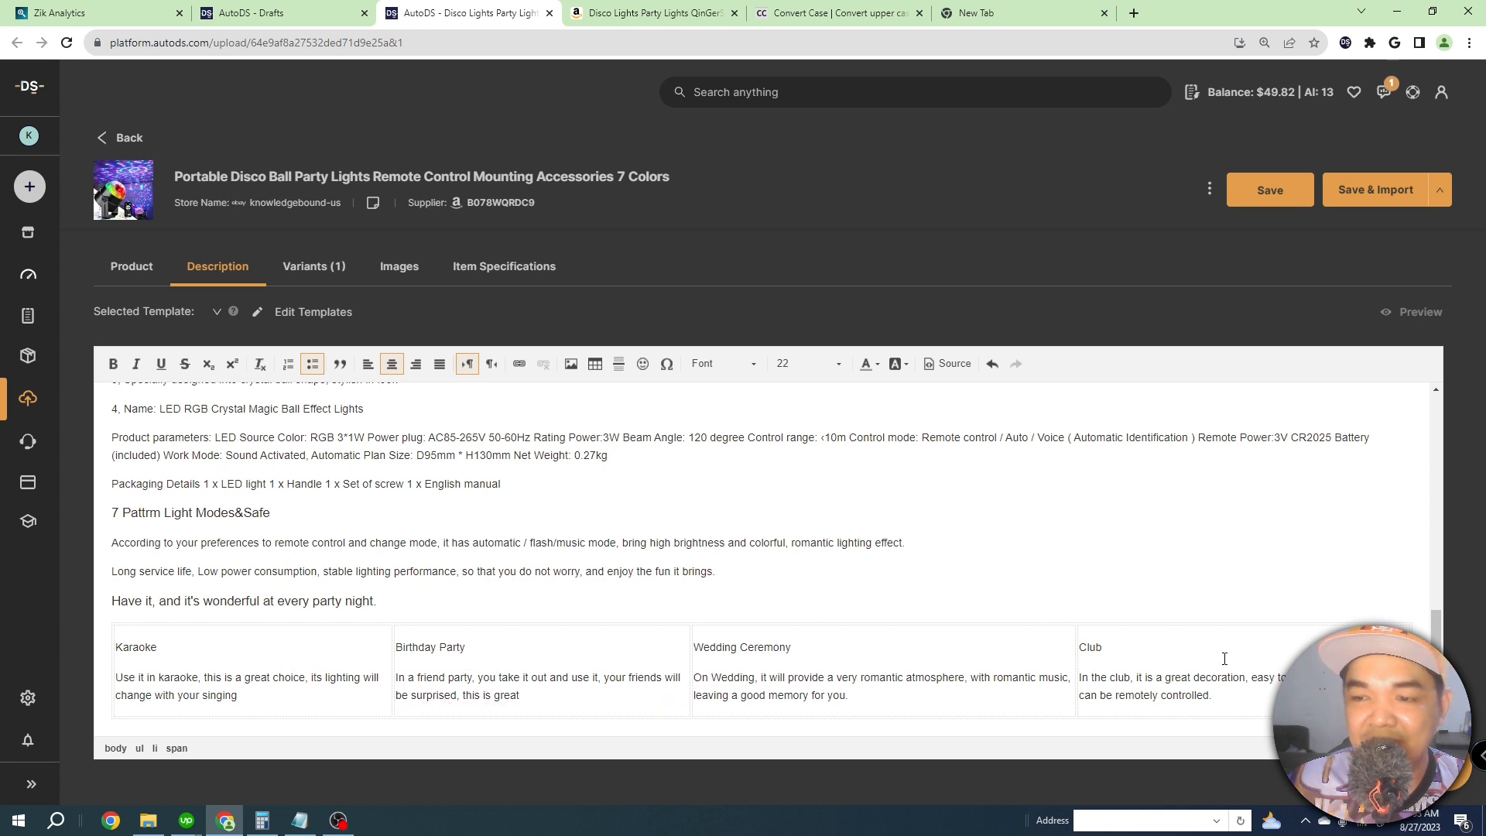
{"action": "scroll", "coordinate": [805, 490], "scroll_direction": "up", "scroll_amount": 4}
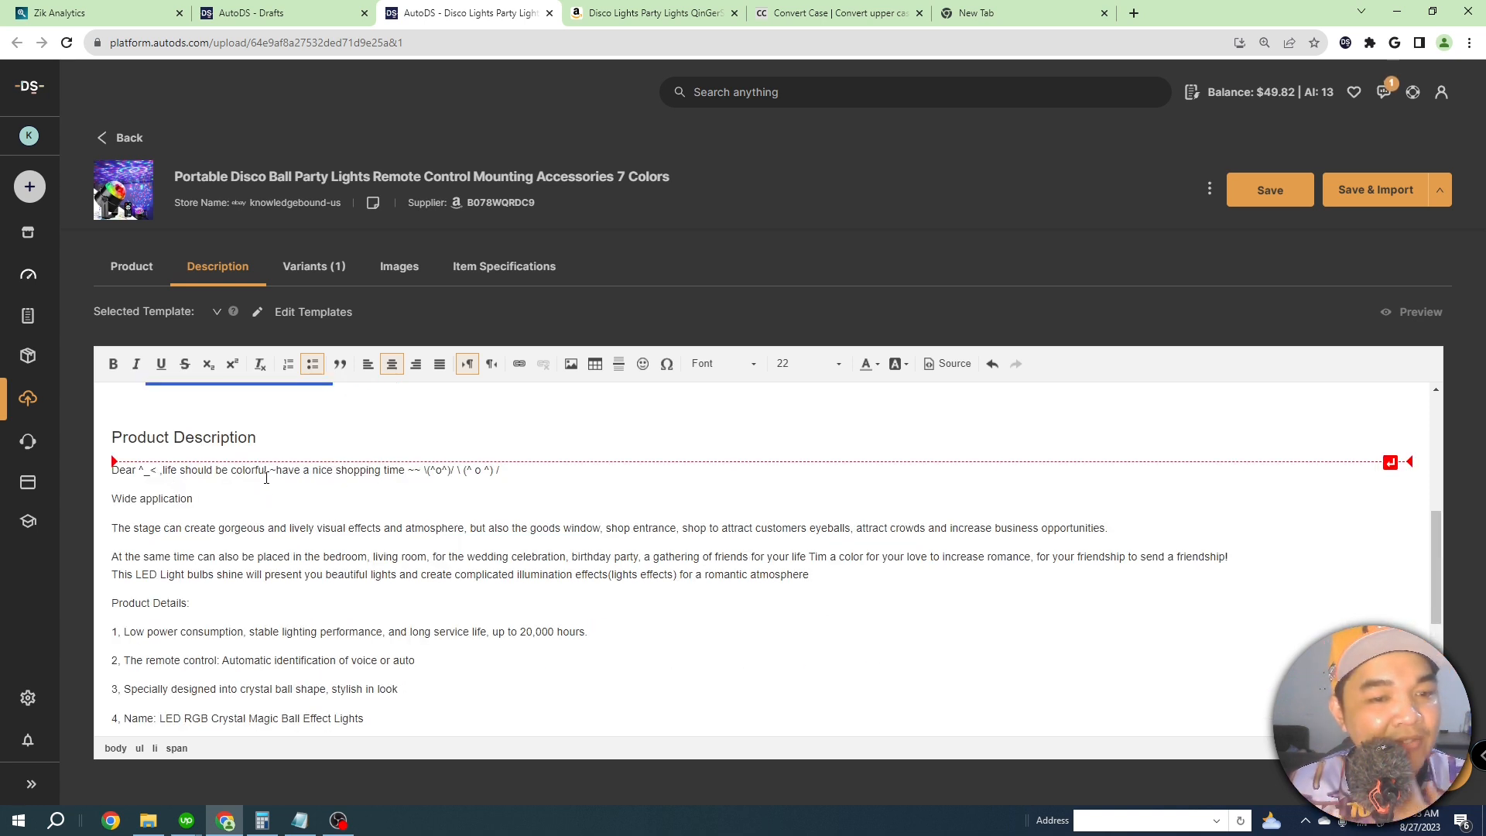
{"action": "triple_click", "coordinate": [214, 466]}
{"action": "key", "text": "BackSpace"}
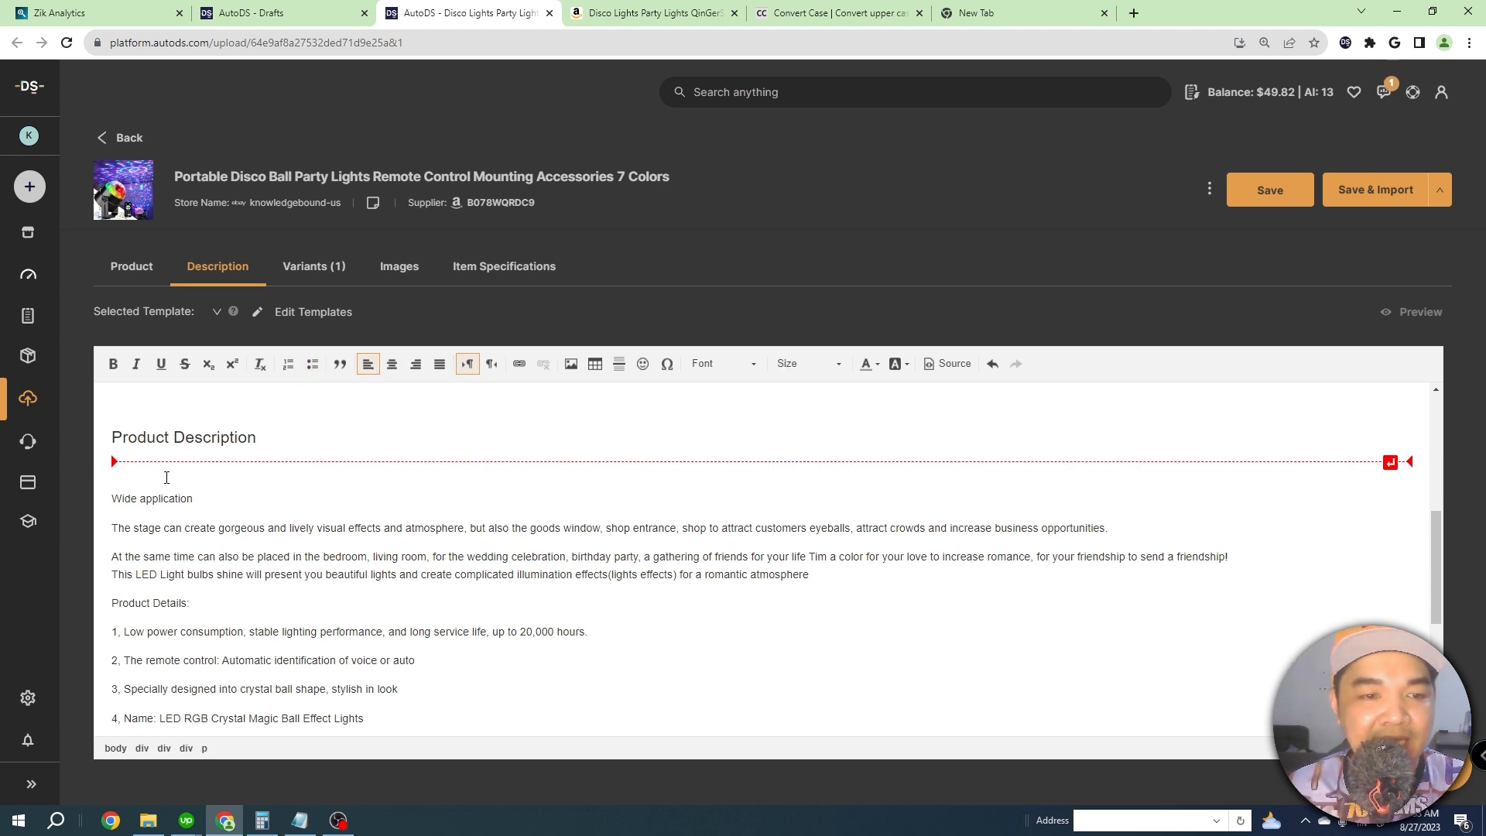
{"action": "key", "text": "BackSpace"}
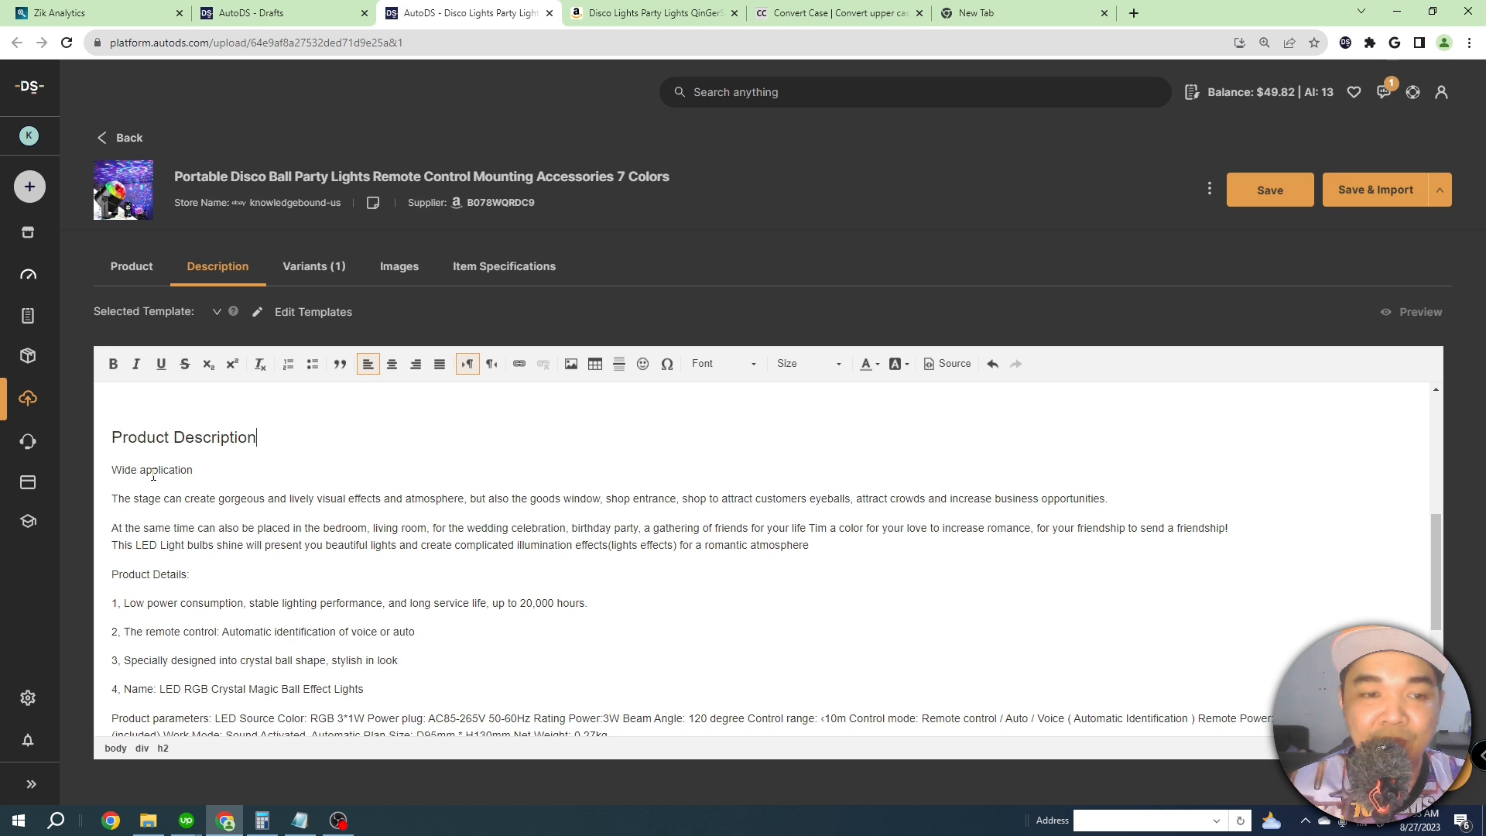
Add an "Occasion" line below "Have it, and it's wonderful at every party night." and start a bulleted list under it.
{"action": "scroll", "coordinate": [537, 514], "scroll_direction": "down", "scroll_amount": 3}
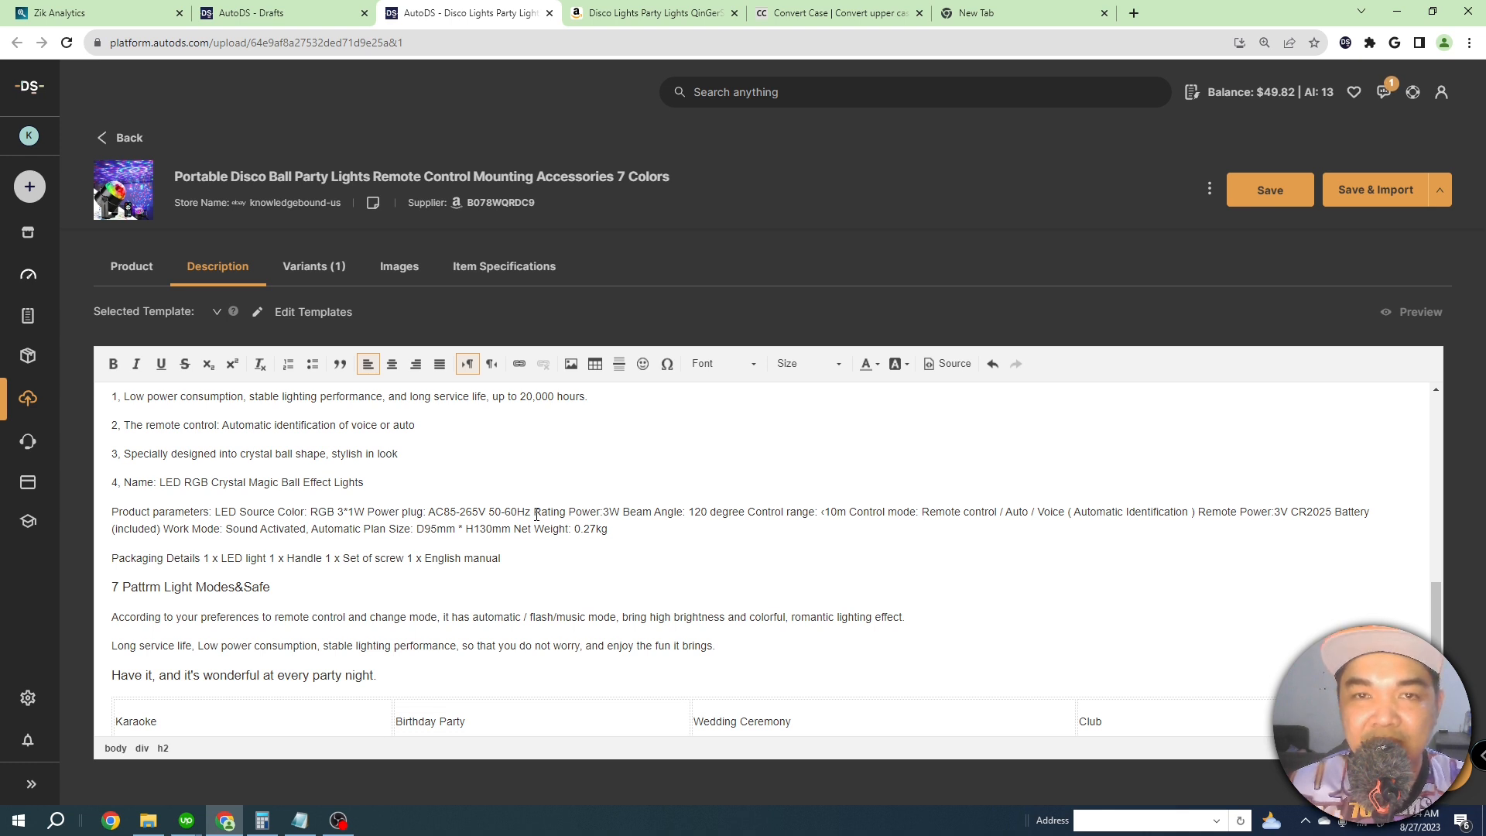
{"action": "mouse_move", "coordinate": [658, 6]}
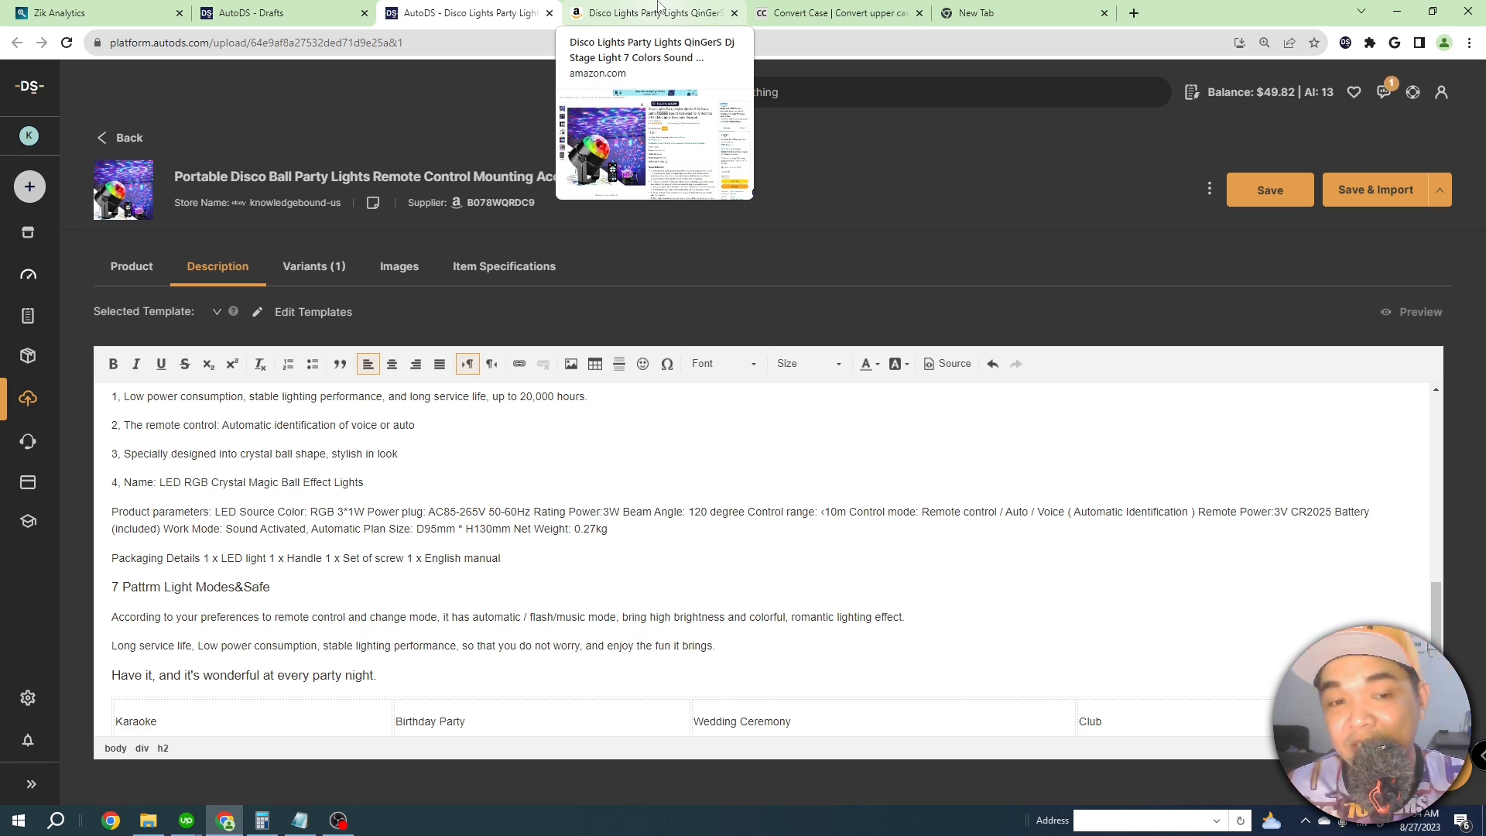
{"action": "scroll", "coordinate": [451, 653], "scroll_direction": "down", "scroll_amount": 1}
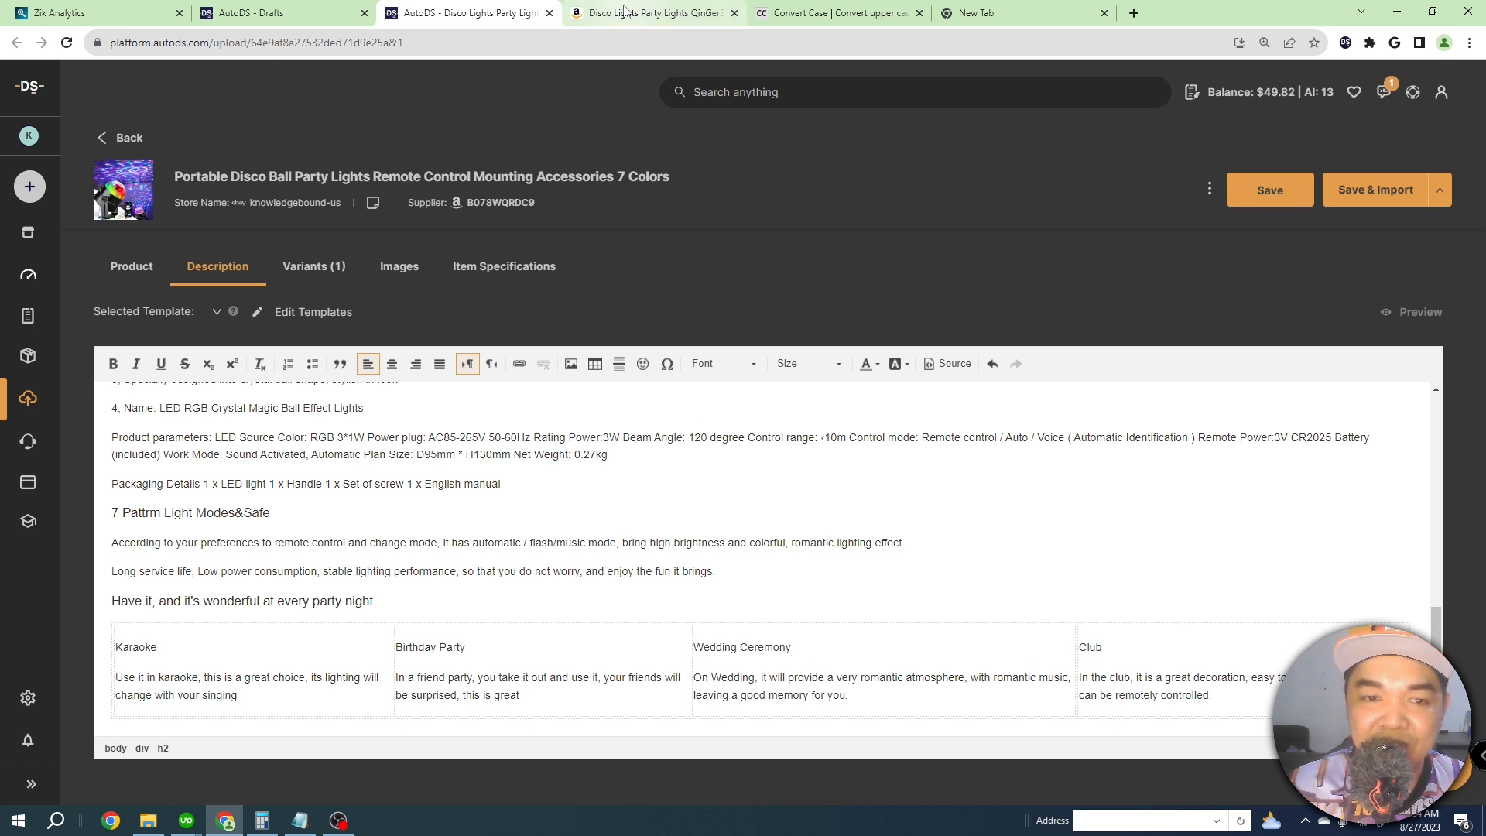
{"action": "left_click", "coordinate": [412, 605]}
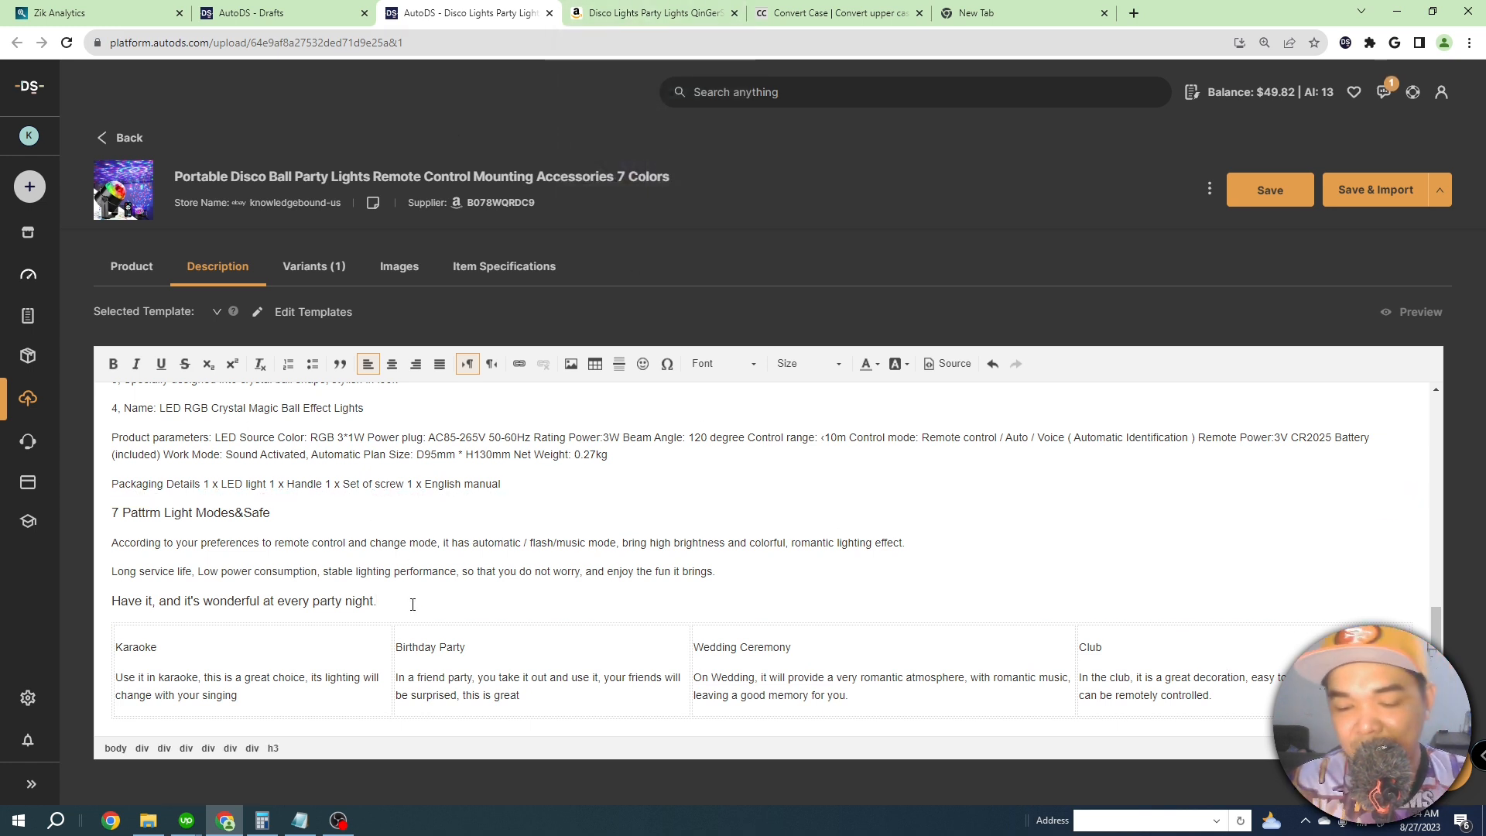
{"action": "key", "text": "Return"}
{"action": "type", "text": "Occasion"}
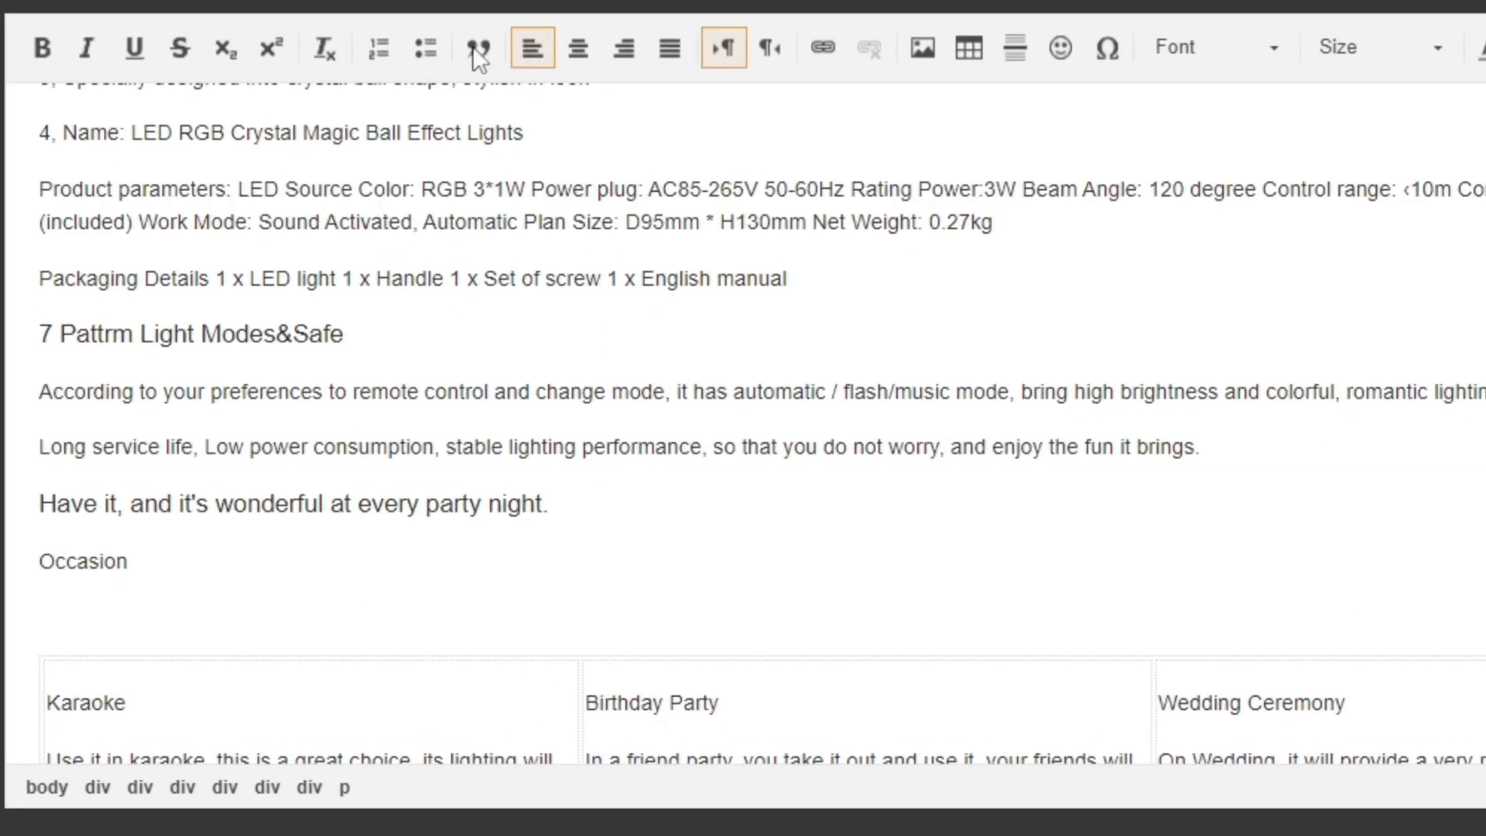
{"action": "key", "text": "Return"}
{"action": "left_click", "coordinate": [400, 119]}
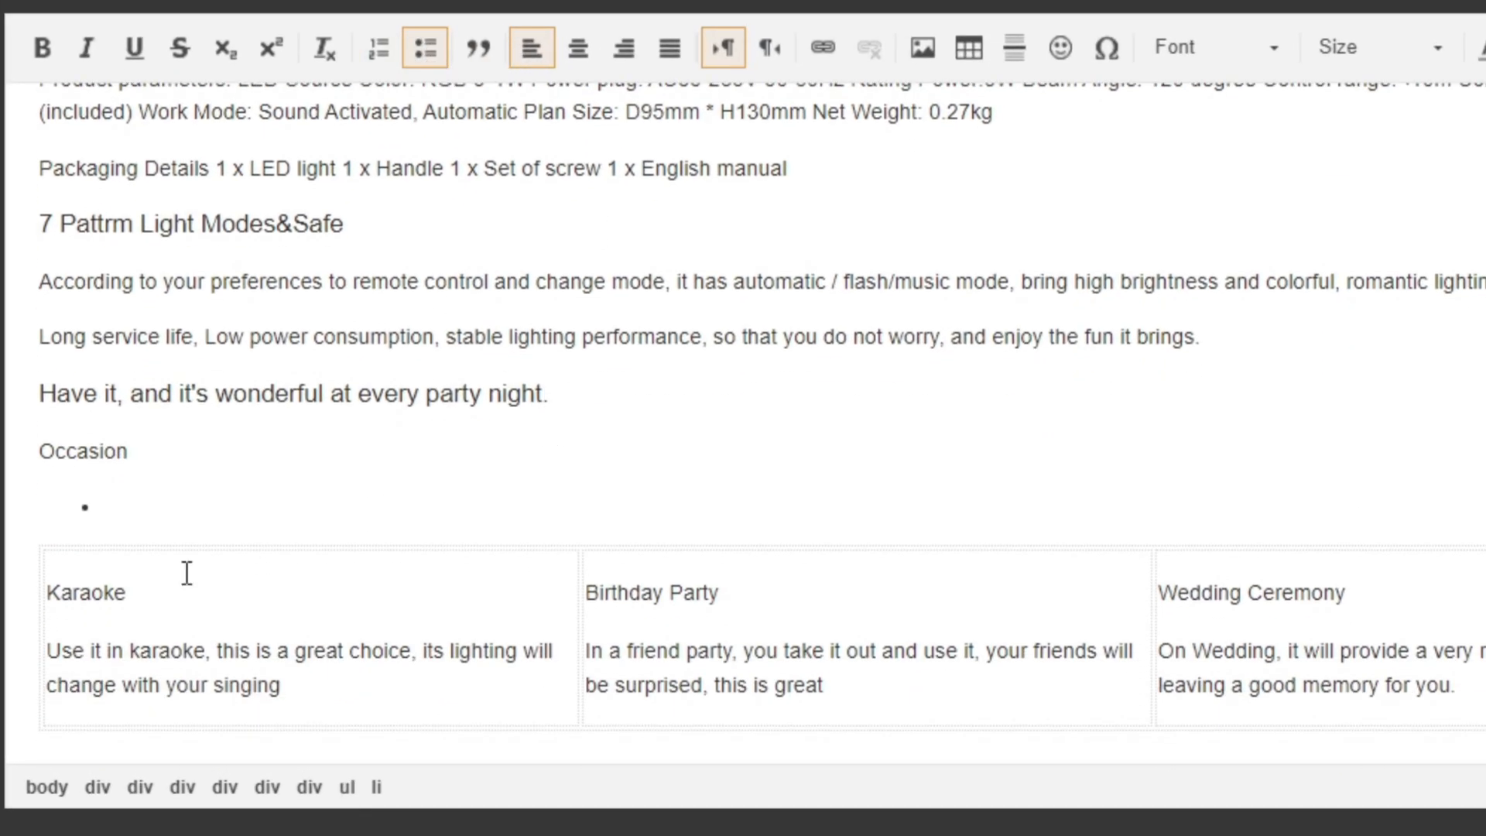
Copy "Karaoke" and "Birthday Party" from the table headings into the Occasion list as separate bullets.
{"action": "double_click", "coordinate": [85, 593]}
{"action": "key", "text": "ctrl+c"}
{"action": "left_click", "coordinate": [147, 499]}
{"action": "key", "text": "ctrl+v"}
{"action": "key", "text": "Return"}
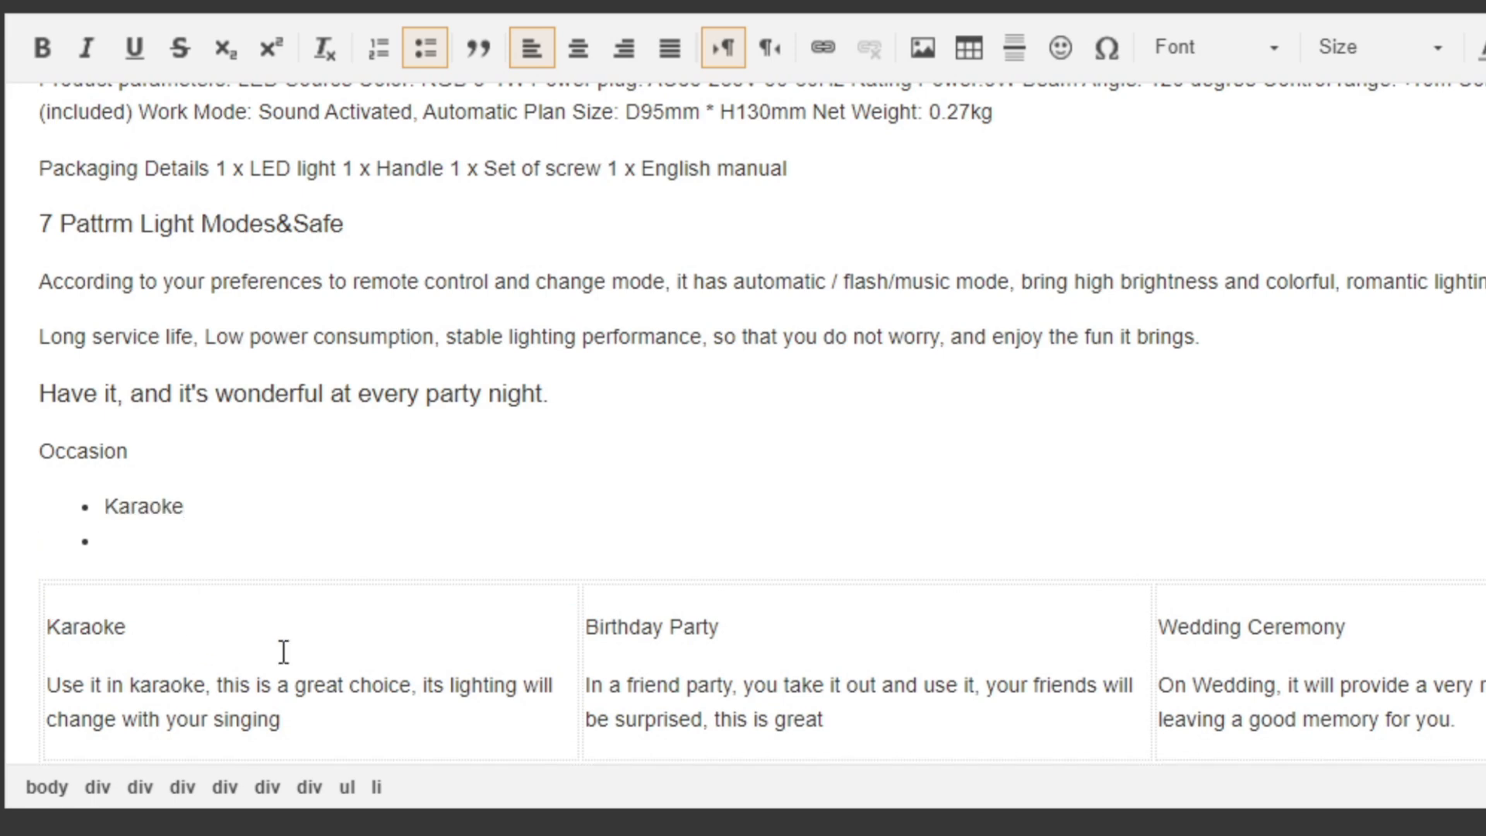
{"action": "left_click", "coordinate": [663, 623]}
{"action": "triple_click", "coordinate": [663, 623]}
{"action": "key", "text": "ctrl+c"}
{"action": "left_click", "coordinate": [248, 546]}
{"action": "key", "text": "ctrl+v"}
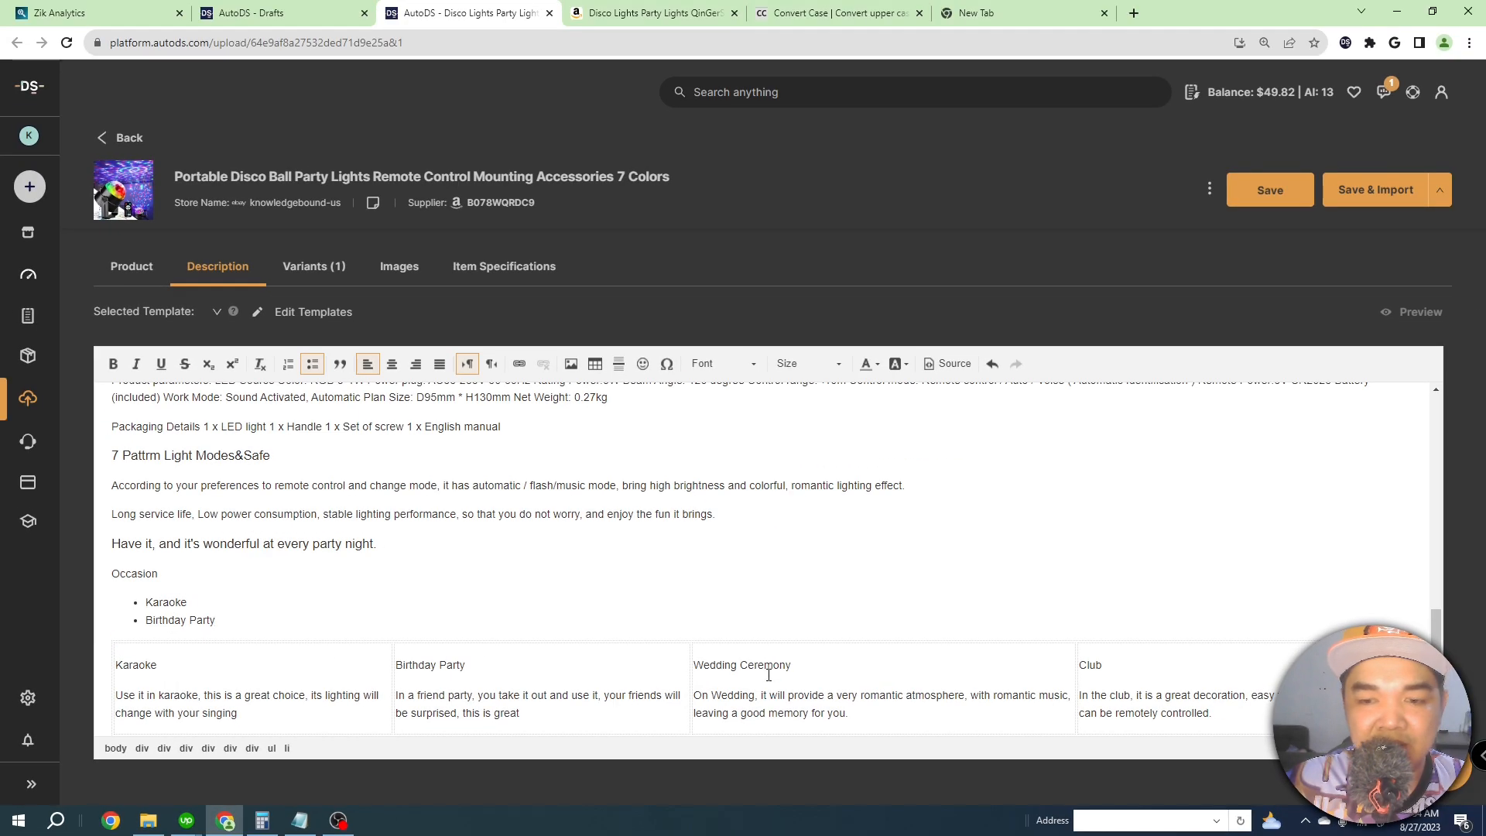
Add "Wedding Ceremony" as the third bullet of the Occasion list.
{"action": "triple_click", "coordinate": [768, 675]}
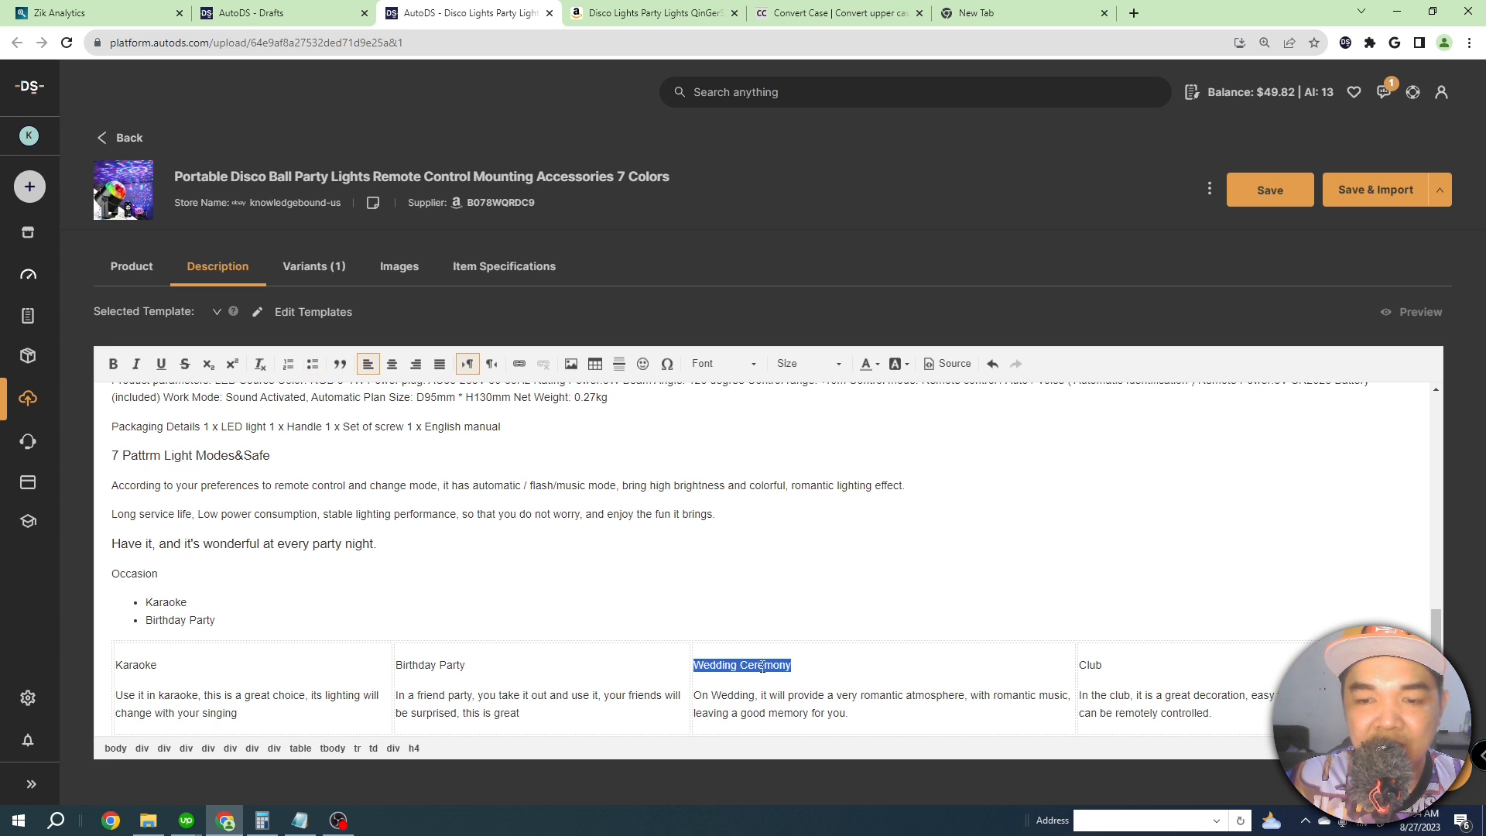
{"action": "key", "text": "ctrl+v"}
{"action": "left_click", "coordinate": [241, 624]}
{"action": "key", "text": "Return"}
{"action": "type", "text": "Wedding Ceremoney"}
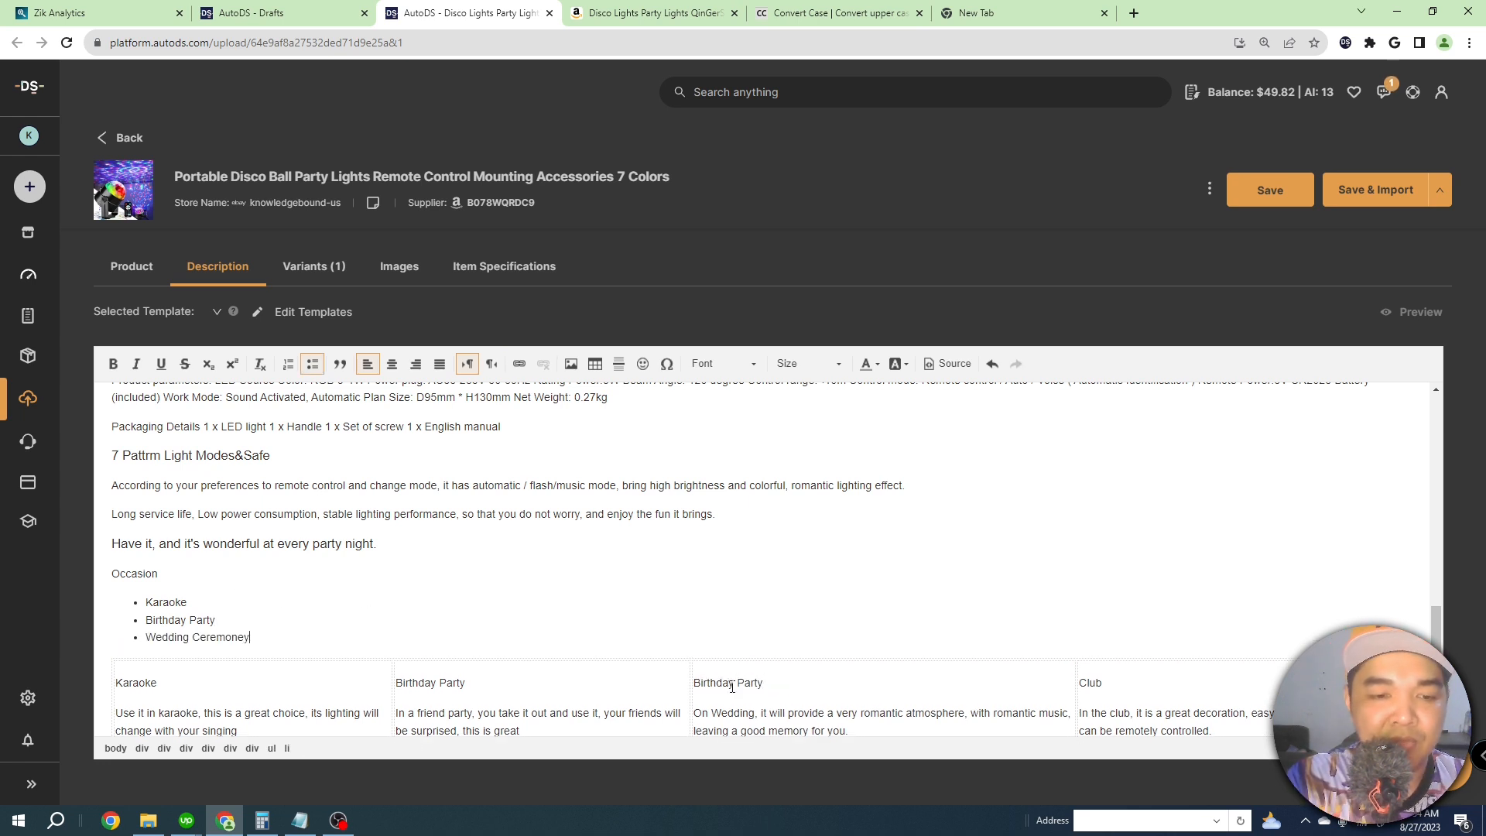
{"action": "key", "text": "BackSpace"}
{"action": "key", "text": "BackSpace"}
{"action": "type", "text": "y"}
Add "Club" and "Party" as two further bullets at the end of the Occasion list.
{"action": "key", "text": "Return"}
{"action": "type", "text": "Club"}
{"action": "key", "text": "Return"}
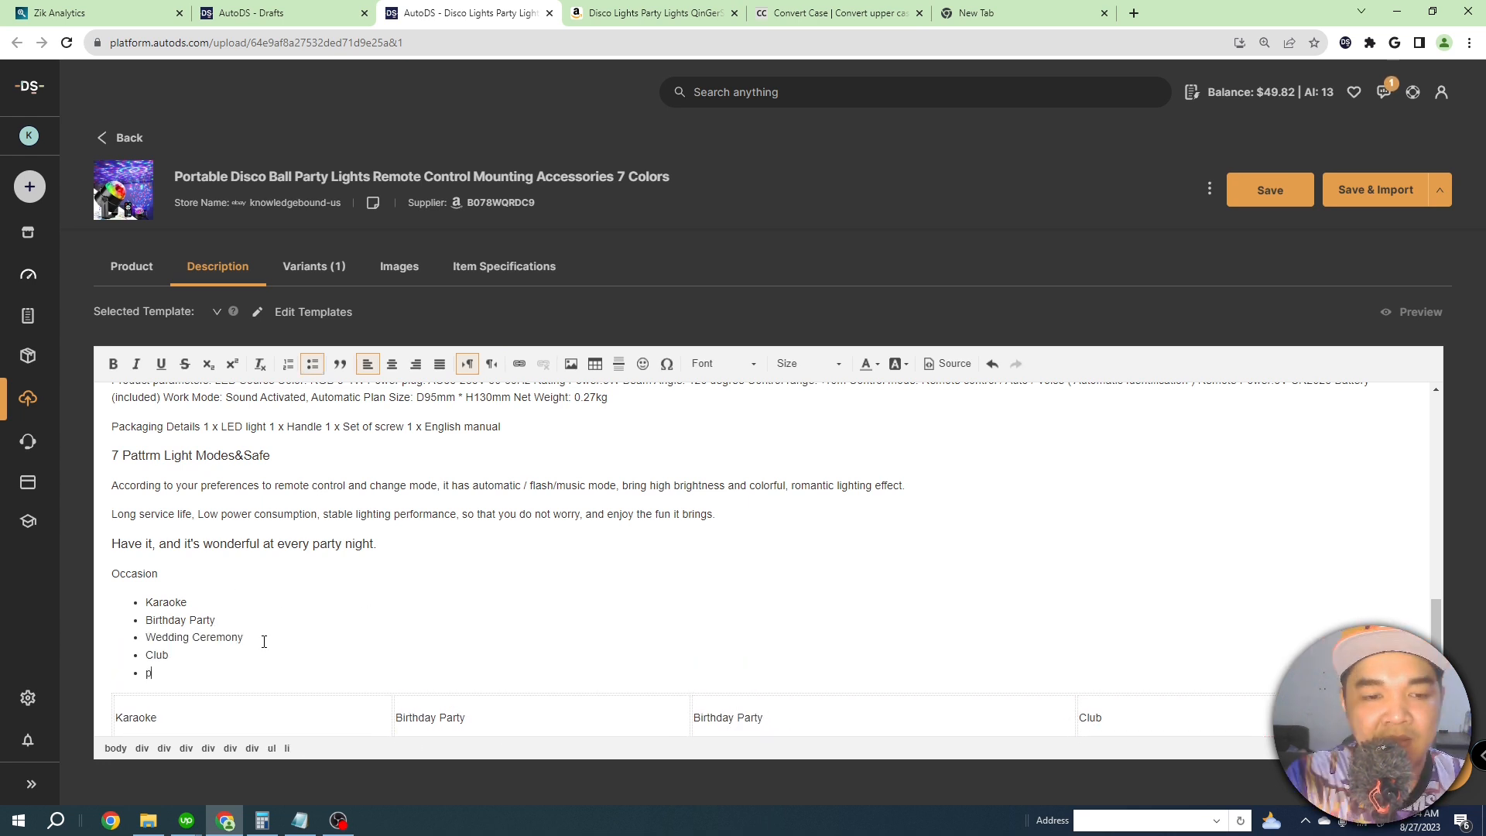
{"action": "type", "text": "part"}
{"action": "key", "text": "BackSpace"}
{"action": "key", "text": "BackSpace"}
{"action": "key", "text": "BackSpace"}
{"action": "key", "text": "BackSpace"}
{"action": "type", "text": "Party"}
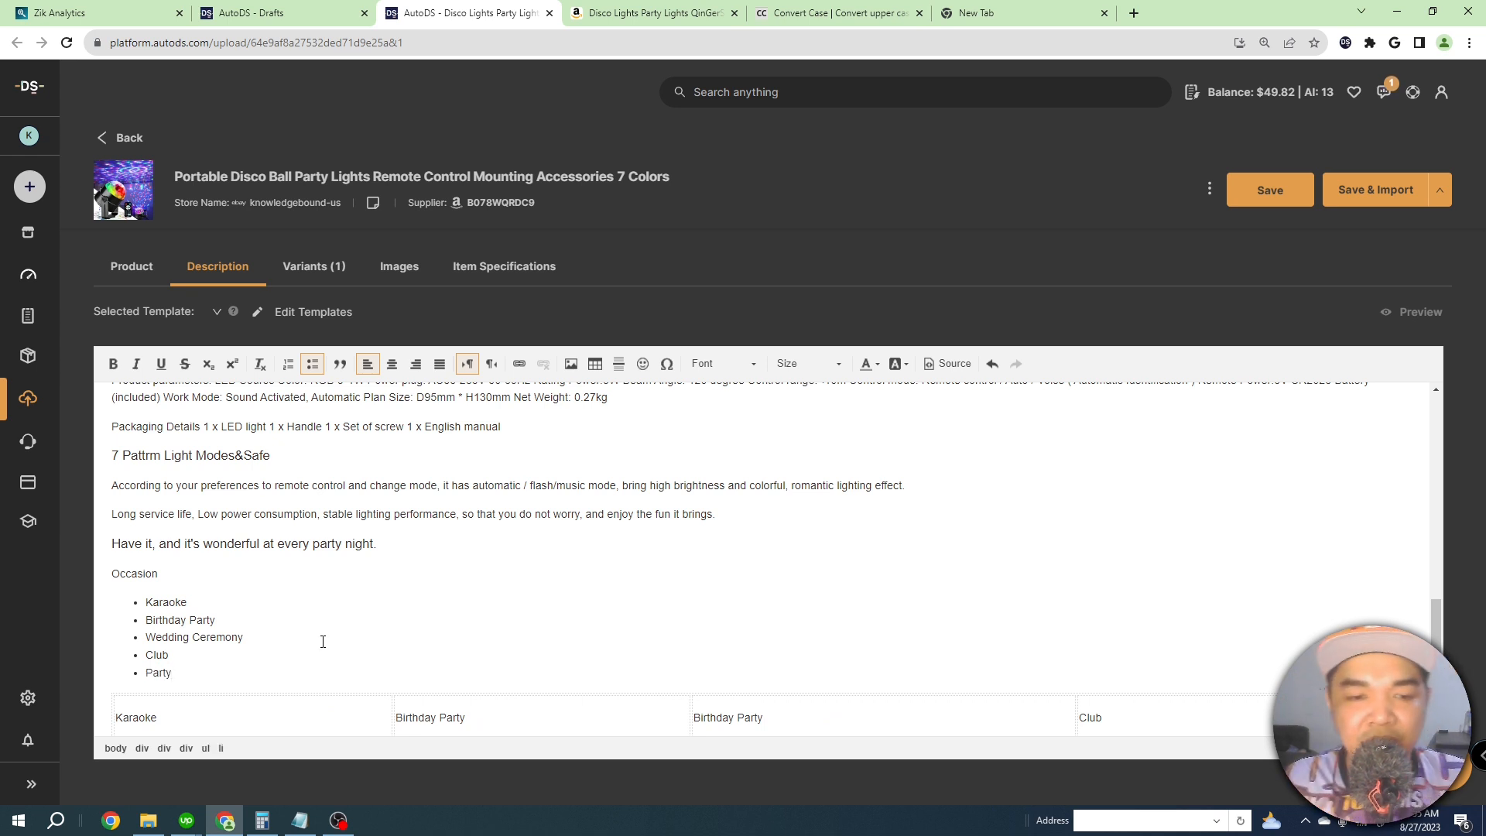
Remove the leftover occasions table below the Occasion bulleted list.
{"action": "scroll", "coordinate": [308, 639], "scroll_direction": "down", "scroll_amount": 2}
{"action": "left_click_drag", "start_coordinate": [1269, 701], "coordinate": [150, 673]}
{"action": "scroll", "coordinate": [391, 638], "scroll_direction": "up", "scroll_amount": 7}
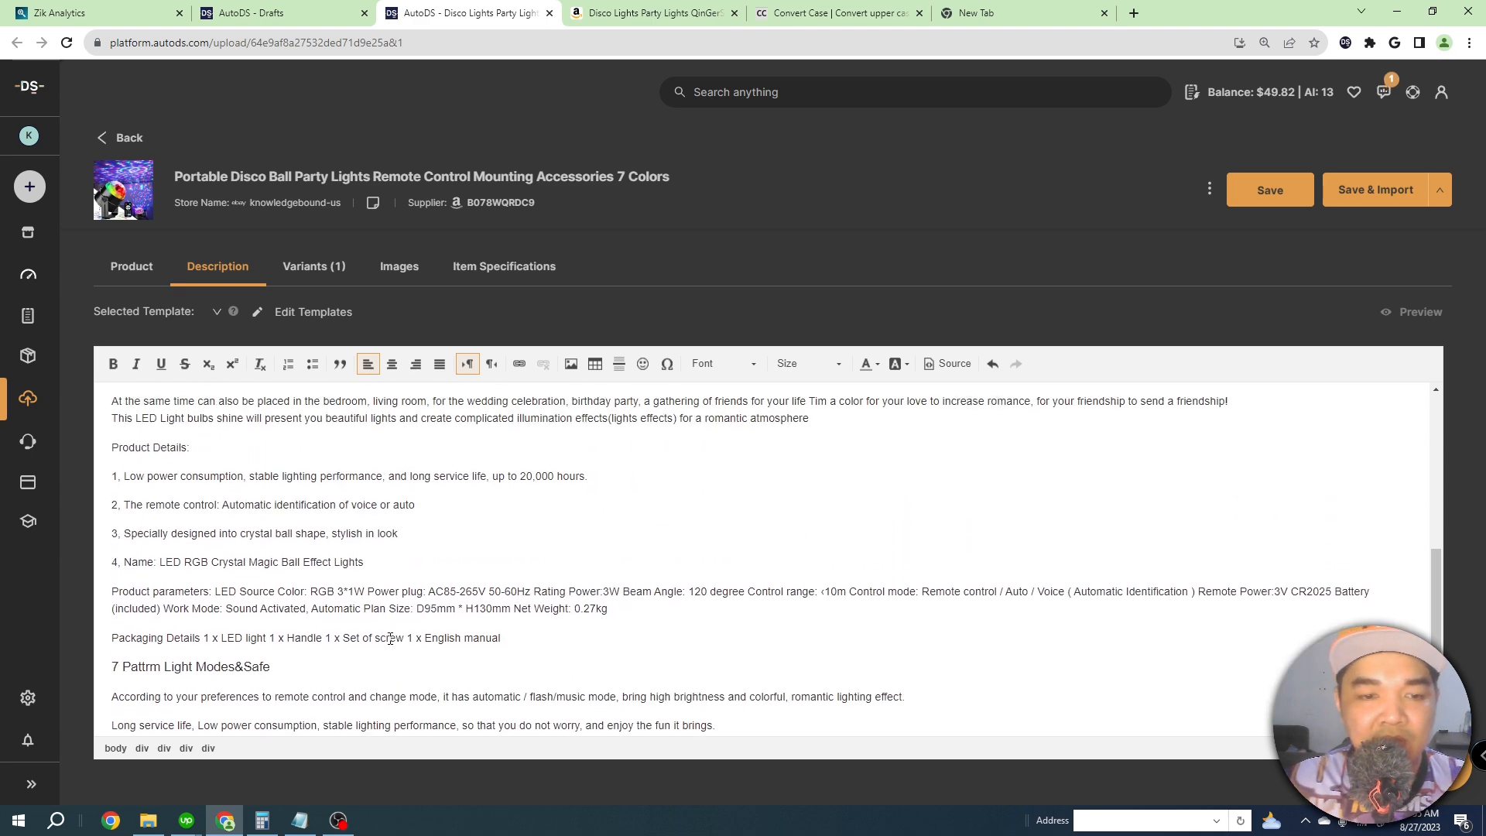
Set the font size to 22 for the description text from the "Product Description" heading downward.
{"action": "scroll", "coordinate": [390, 639], "scroll_direction": "up", "scroll_amount": 1}
{"action": "scroll", "coordinate": [387, 633], "scroll_direction": "down", "scroll_amount": 2}
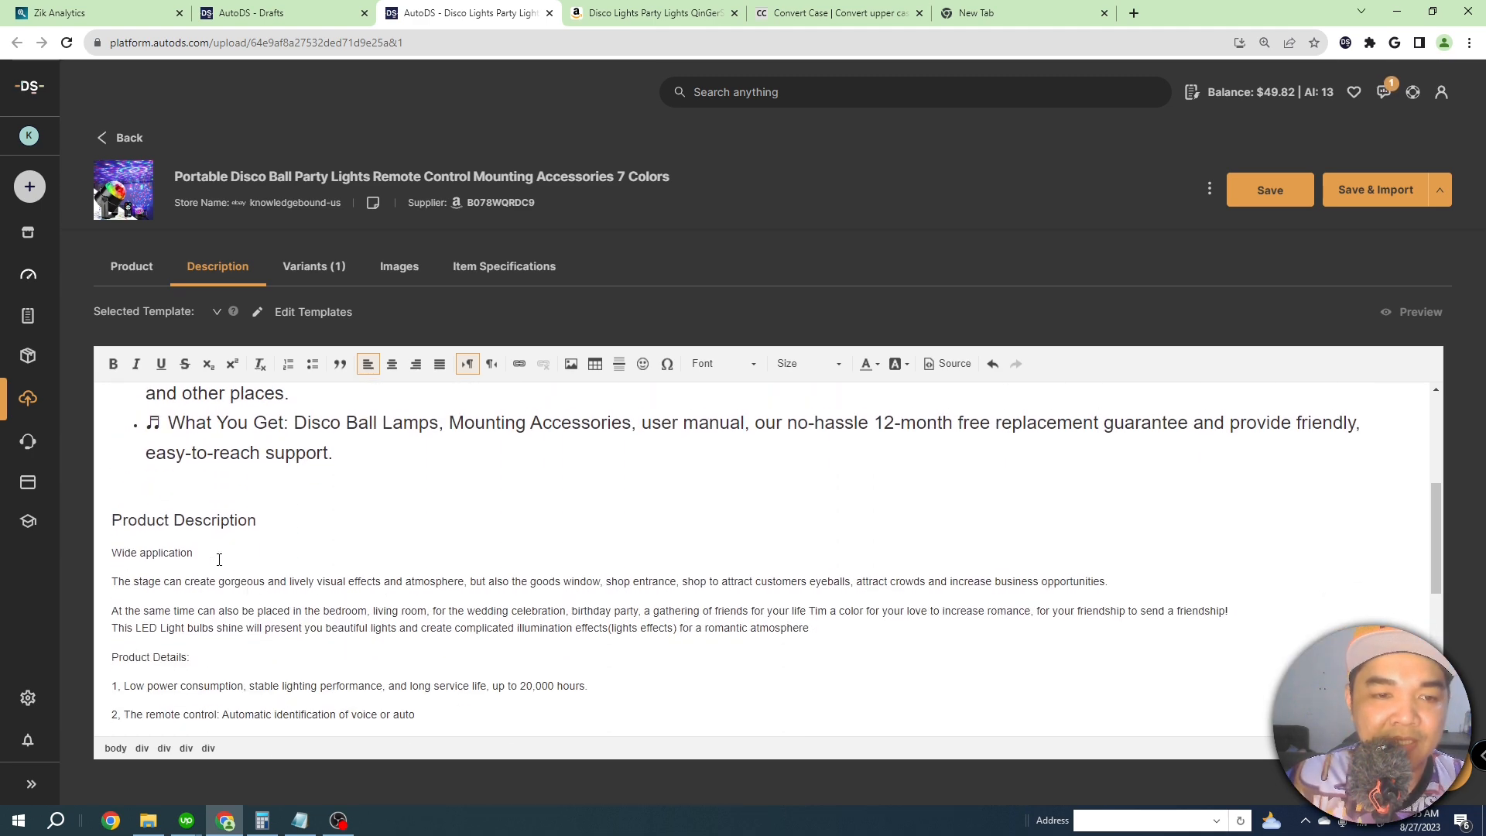
{"action": "left_click_drag", "start_coordinate": [113, 521], "coordinate": [348, 677]}
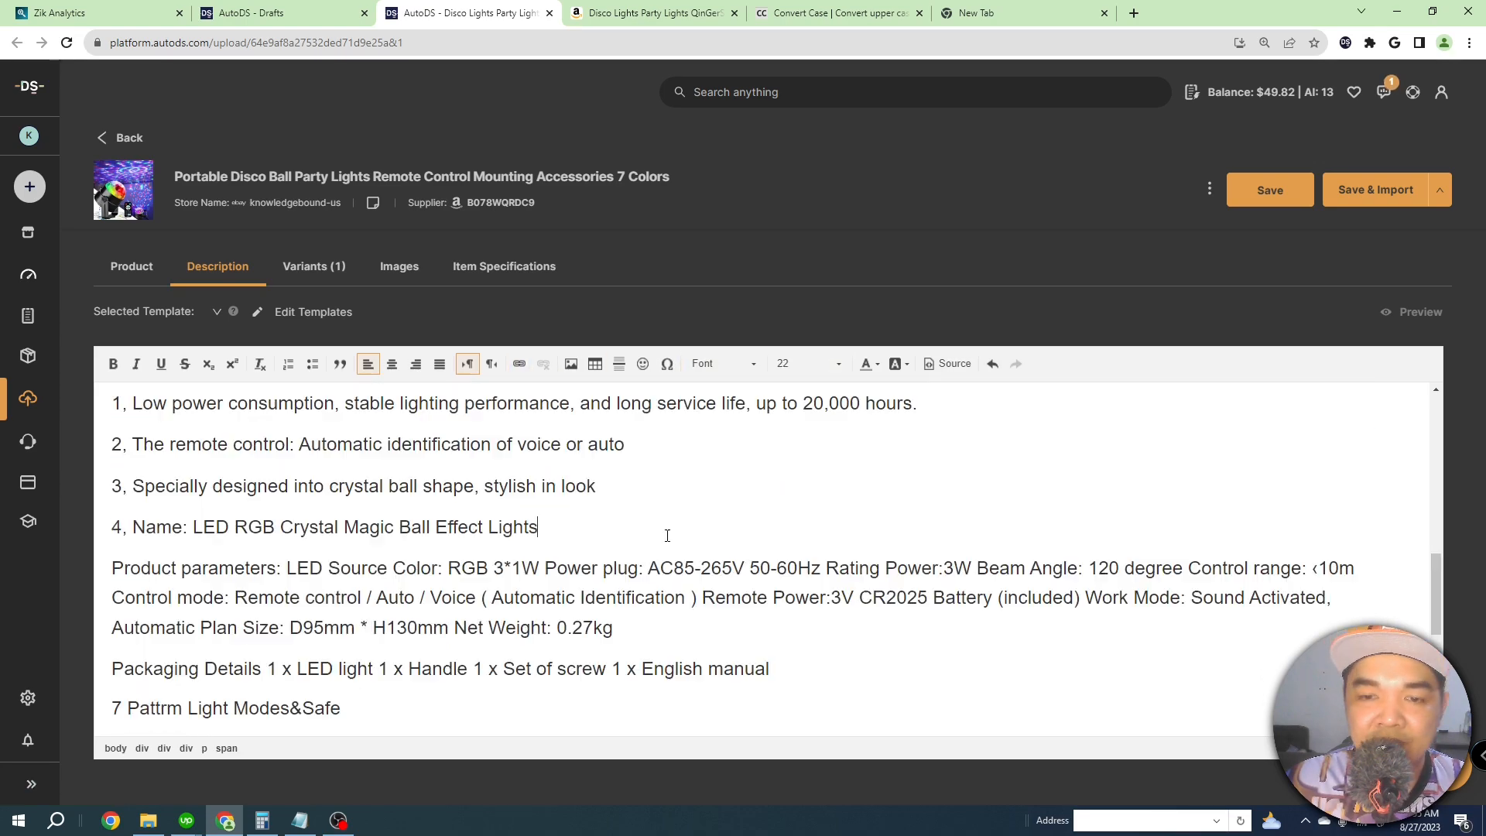
{"action": "scroll", "coordinate": [667, 536], "scroll_direction": "down", "scroll_amount": 4}
{"action": "scroll", "coordinate": [751, 530], "scroll_direction": "up", "scroll_amount": 10}
{"action": "scroll", "coordinate": [760, 549], "scroll_direction": "up", "scroll_amount": 1}
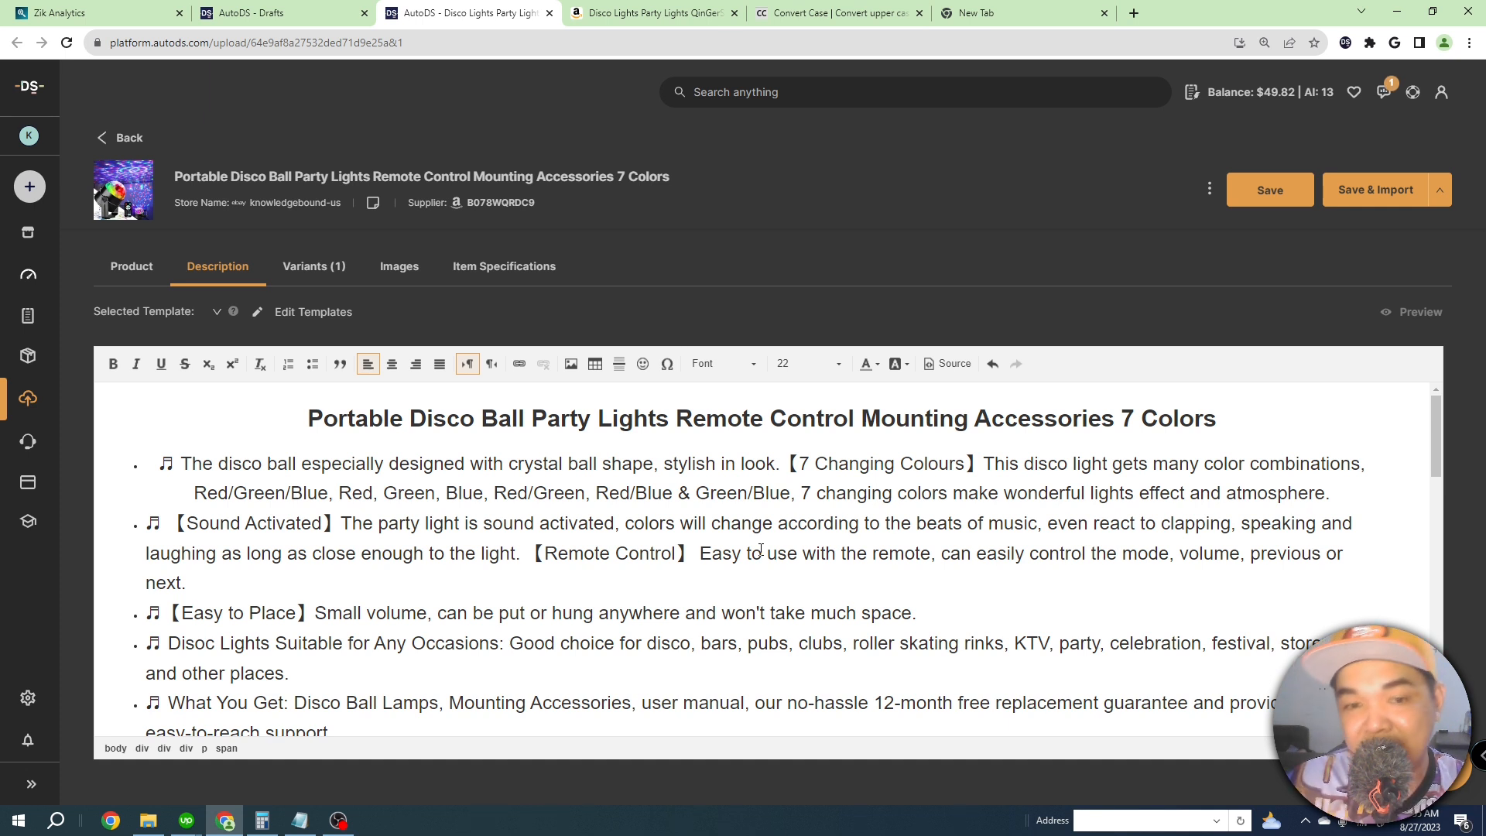
Replace the square brackets in the first two bullets so they read "7 Changing Colours", "Sound Activated:" and "(Remote Control )".
{"action": "left_click", "coordinate": [333, 529]}
{"action": "key", "text": "BackSpace"}
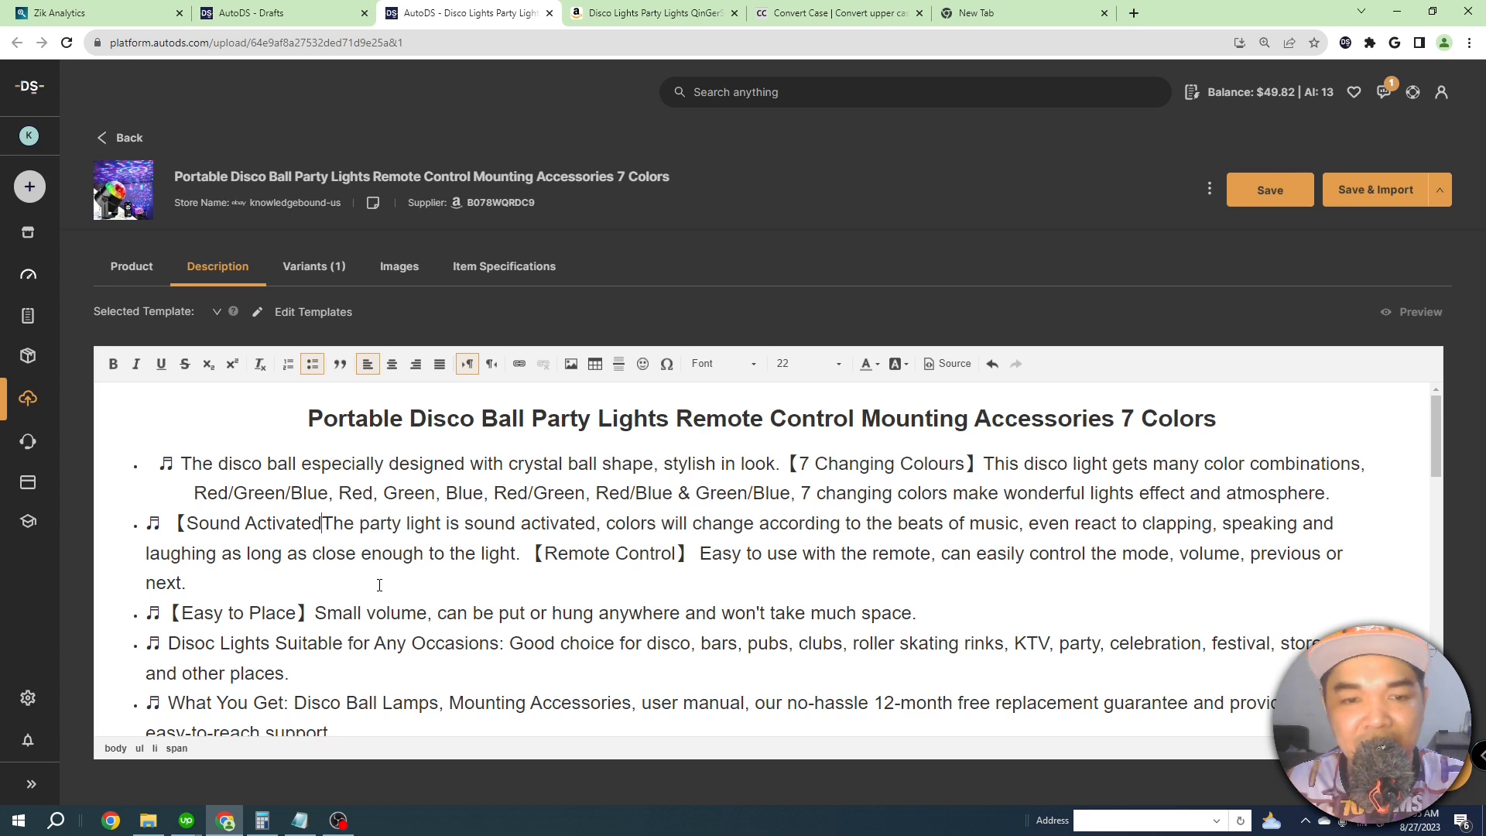
{"action": "type", "text": ":"}
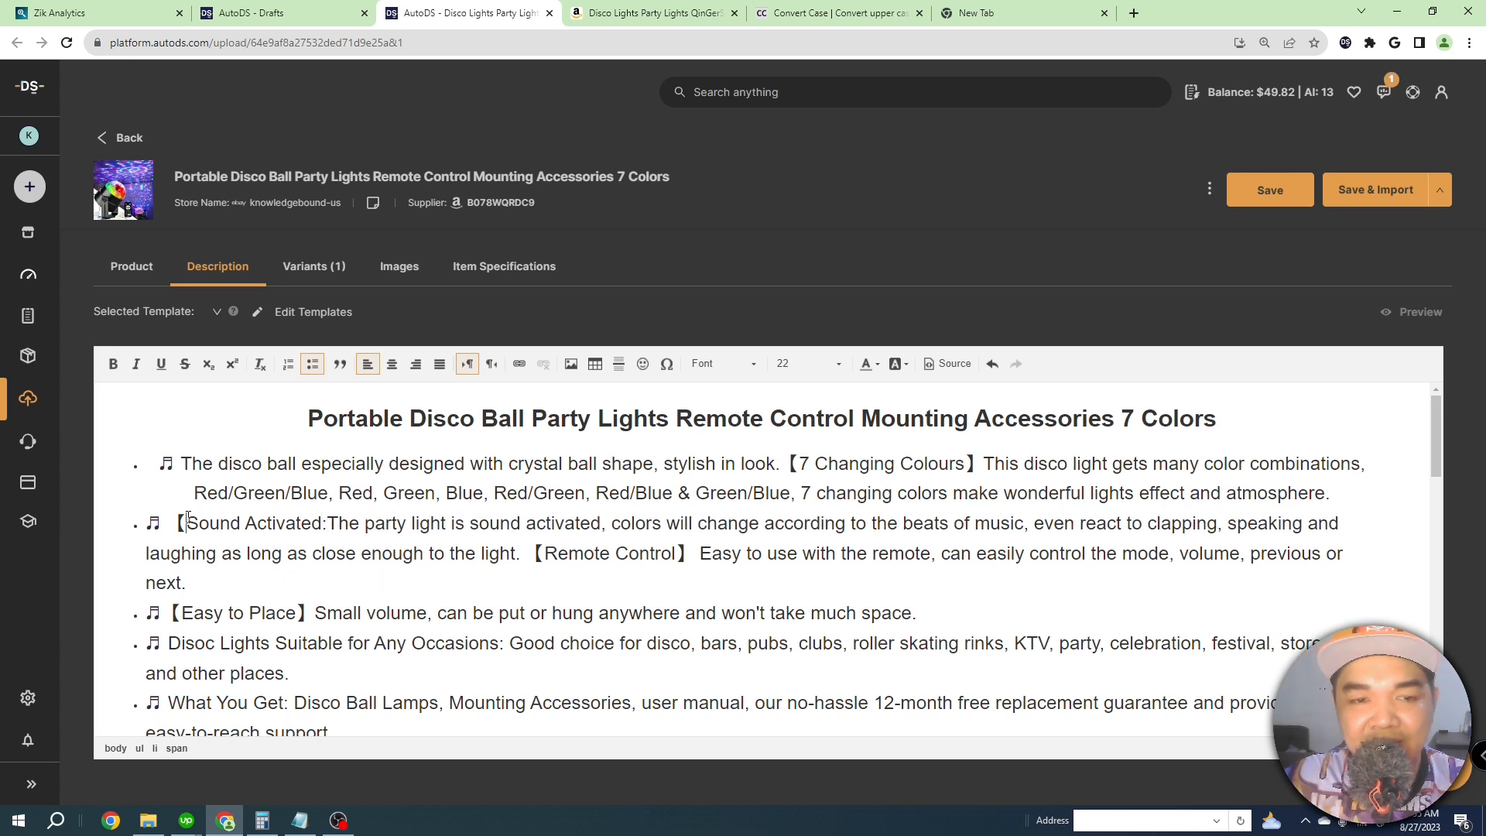
{"action": "left_click", "coordinate": [187, 524]}
{"action": "key", "text": "BackSpace"}
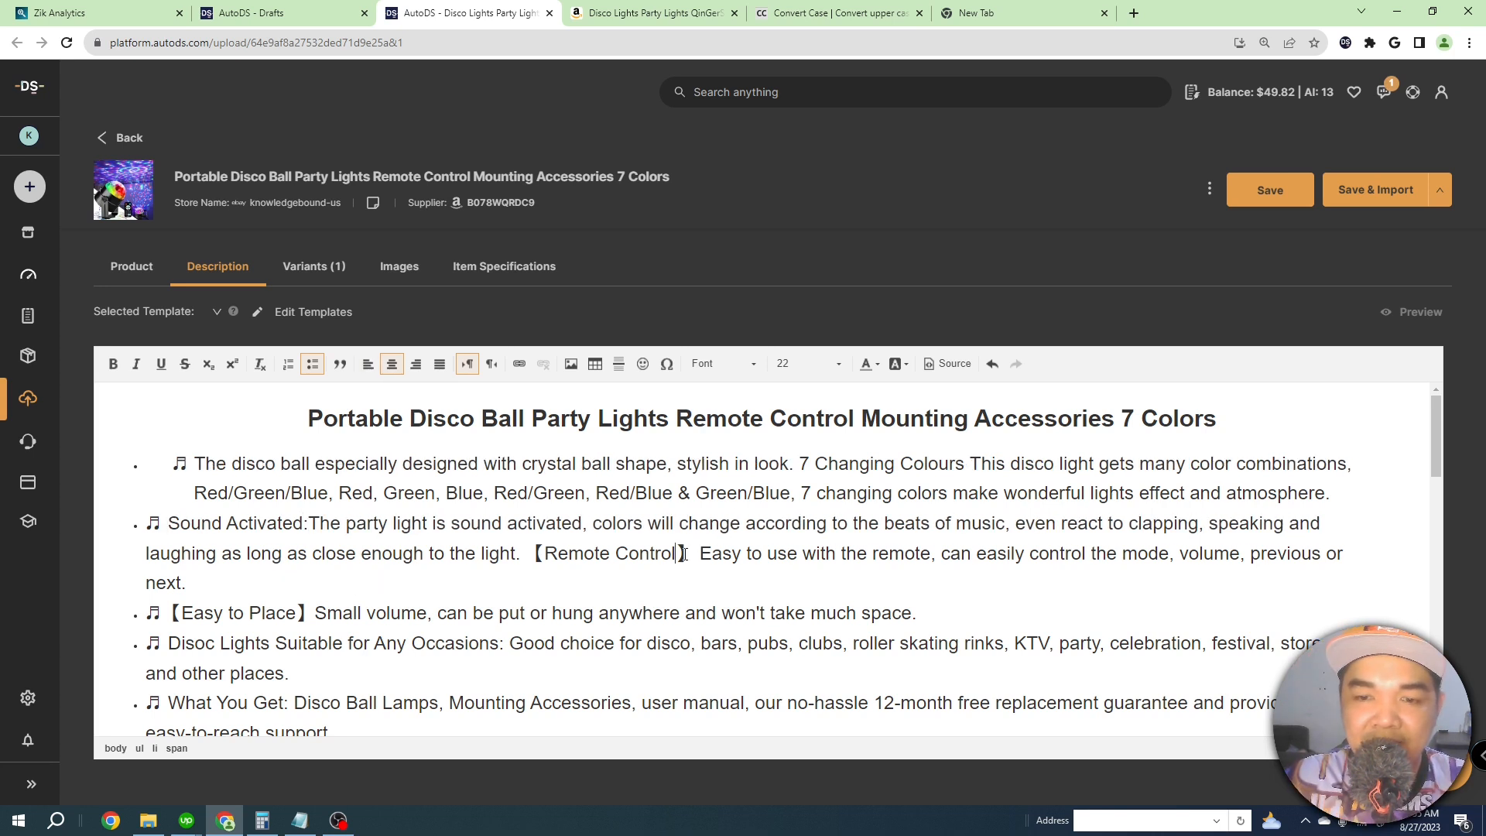
{"action": "left_click", "coordinate": [679, 554]}
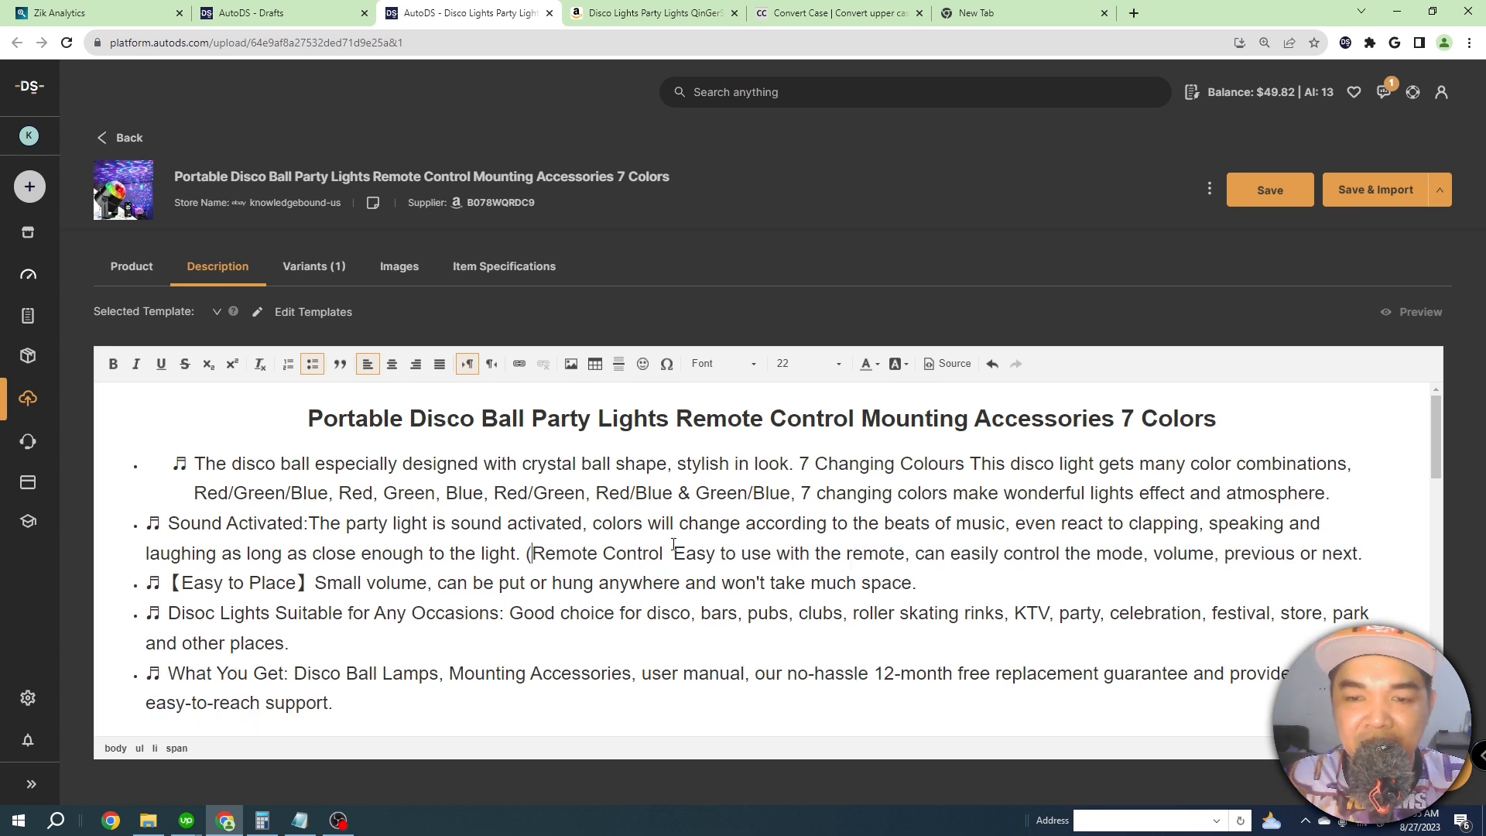
{"action": "type", "text": ")"}
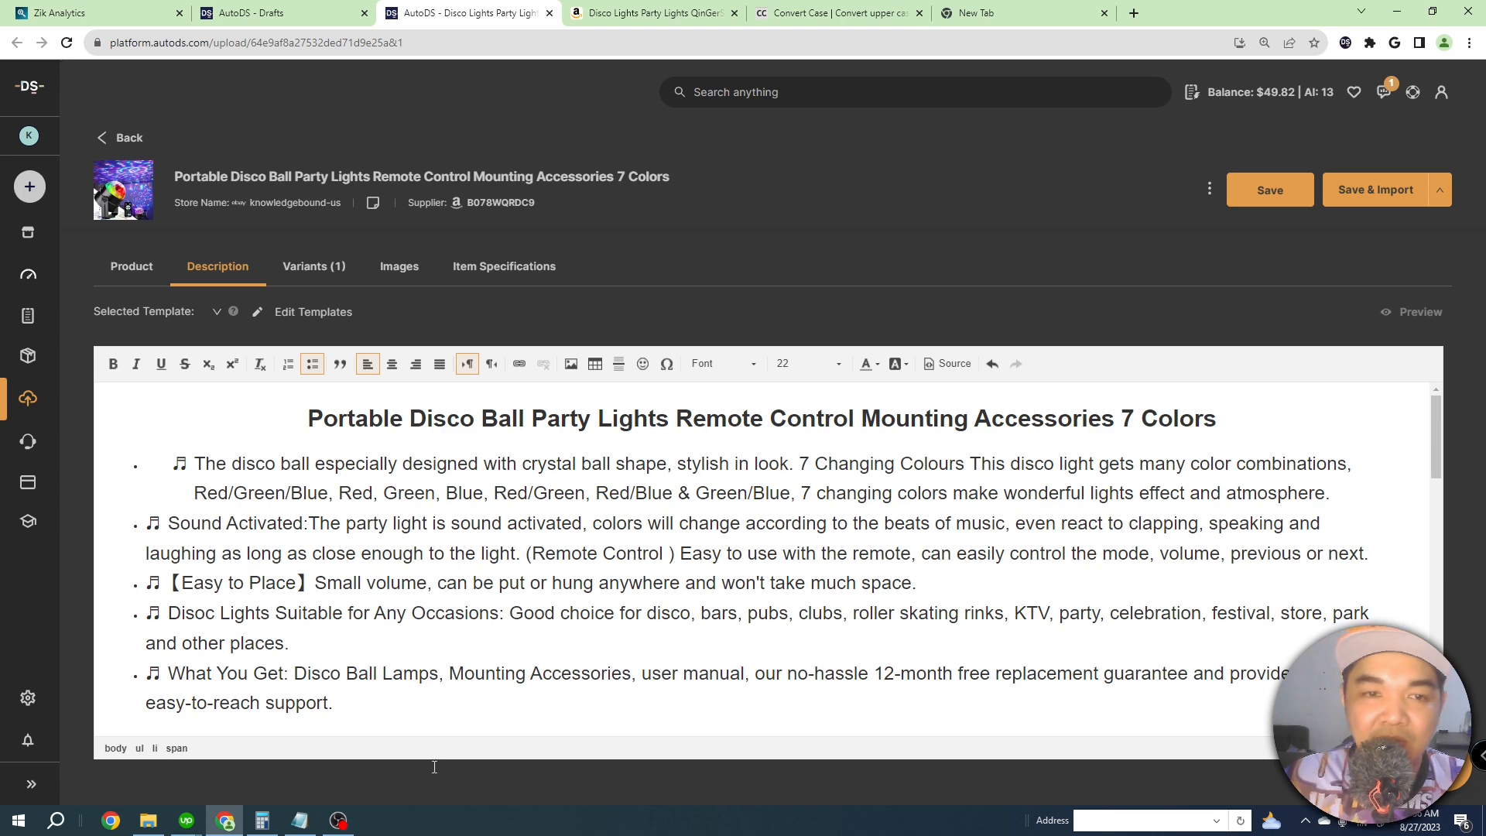
Open the draft's variants, check the supplier's Amazon product page, and return to the variants in AutoDS.
{"action": "left_click", "coordinate": [314, 267]}
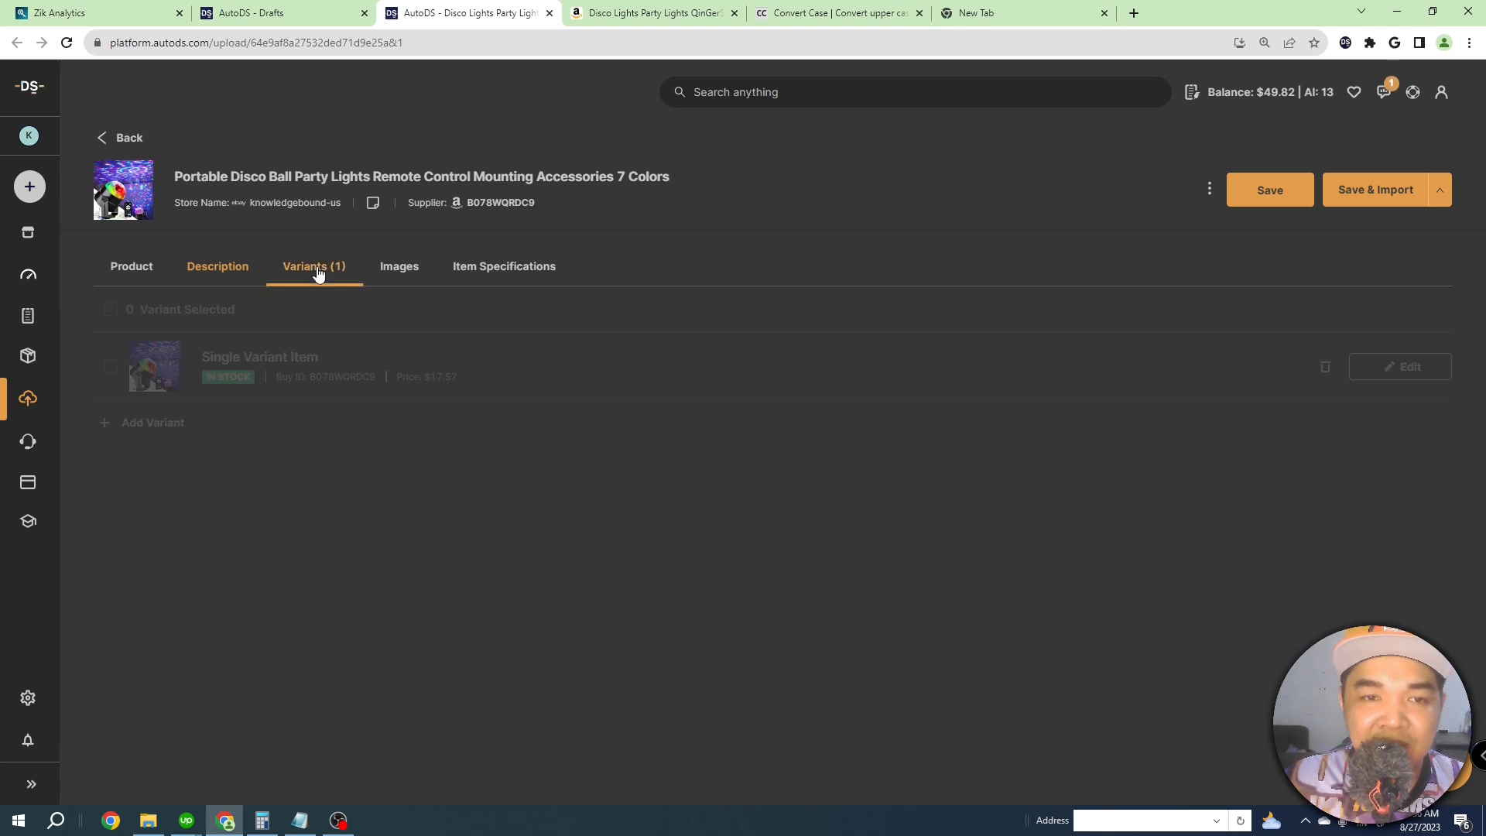
{"action": "left_click", "coordinate": [603, 15]}
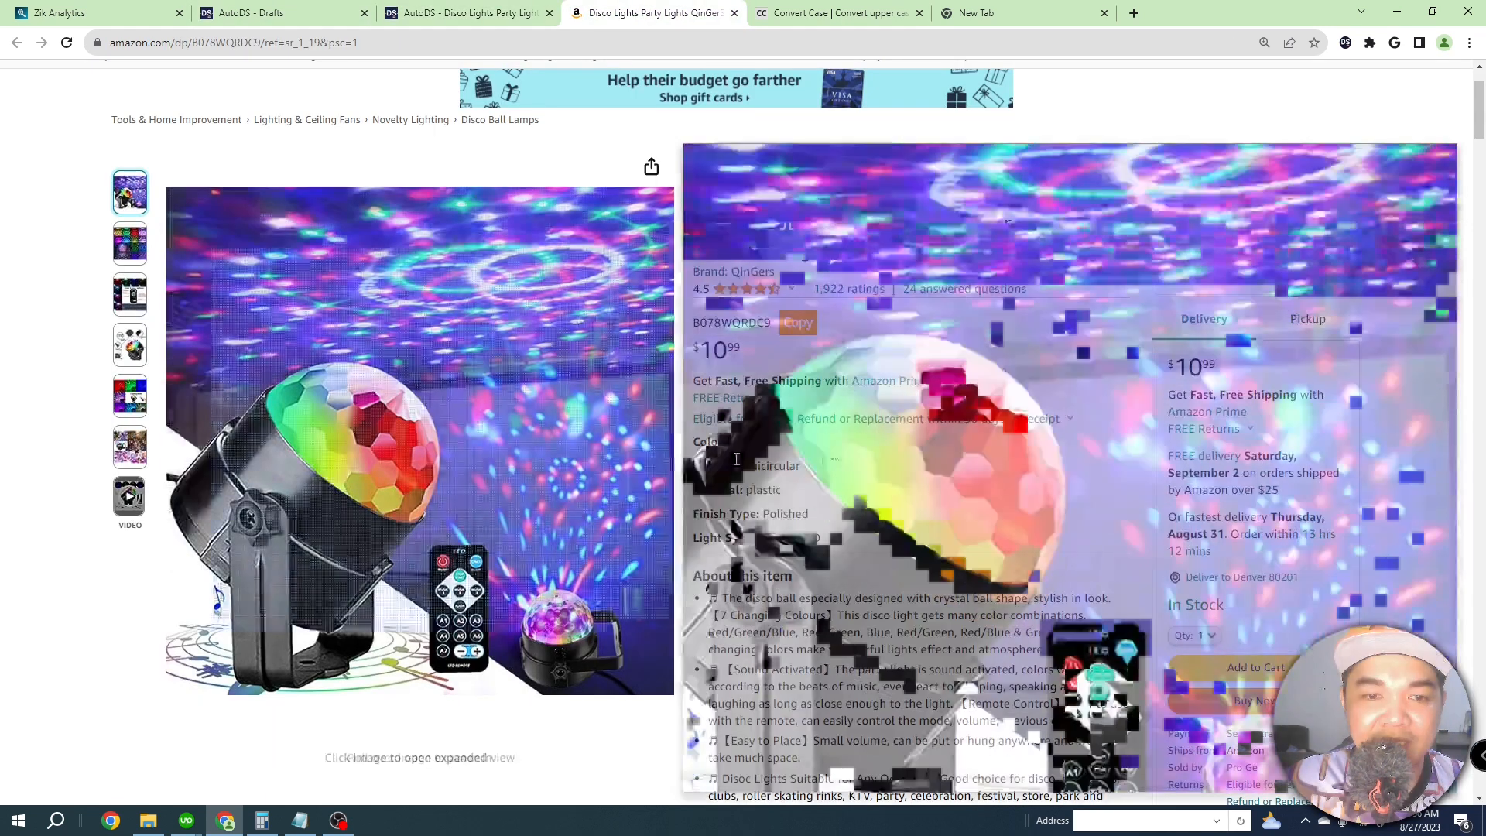
{"action": "scroll", "coordinate": [764, 363], "scroll_direction": "down", "scroll_amount": 5}
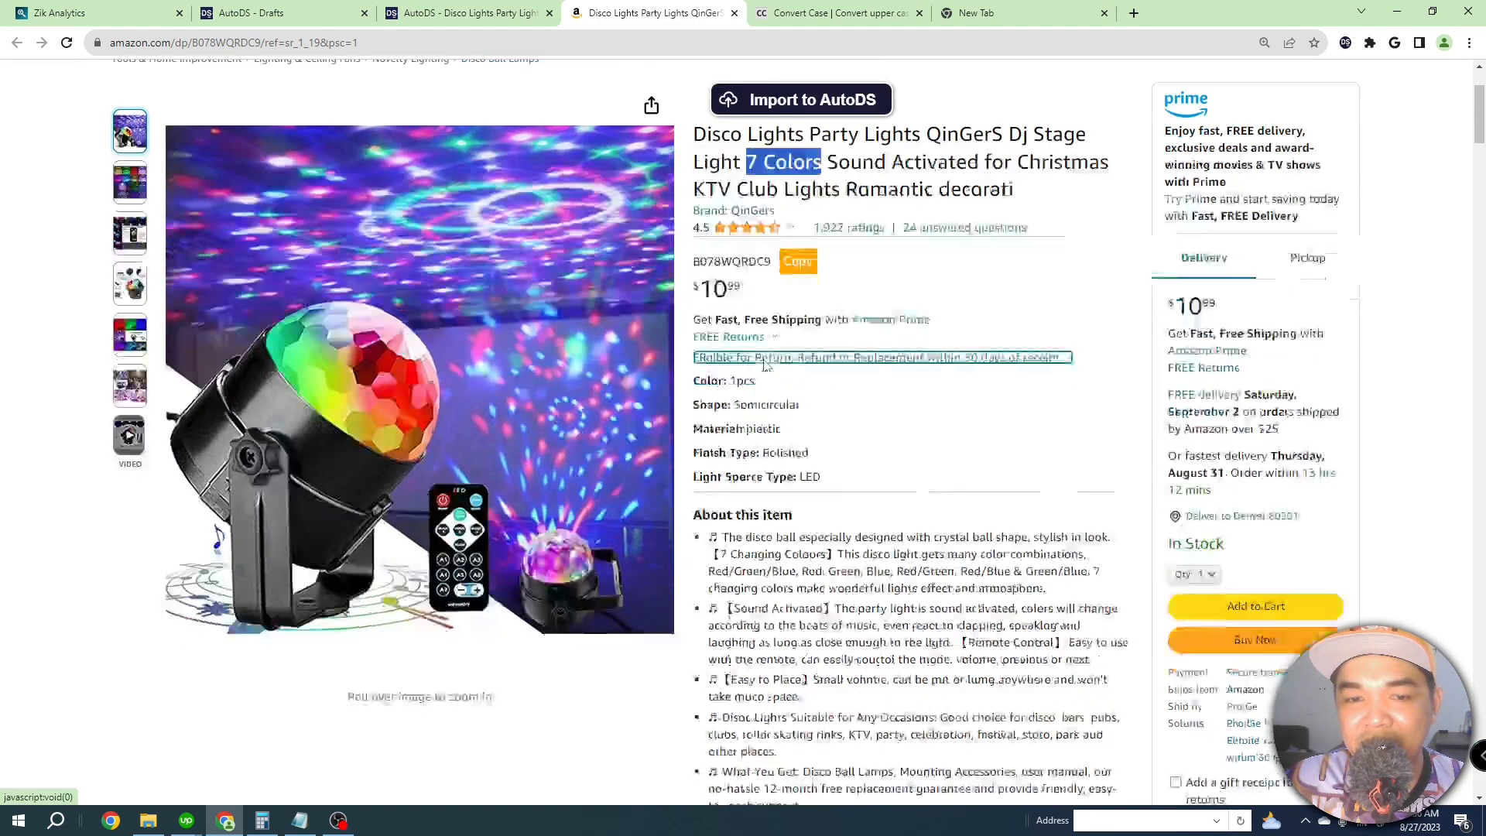
{"action": "scroll", "coordinate": [765, 359], "scroll_direction": "up", "scroll_amount": 5}
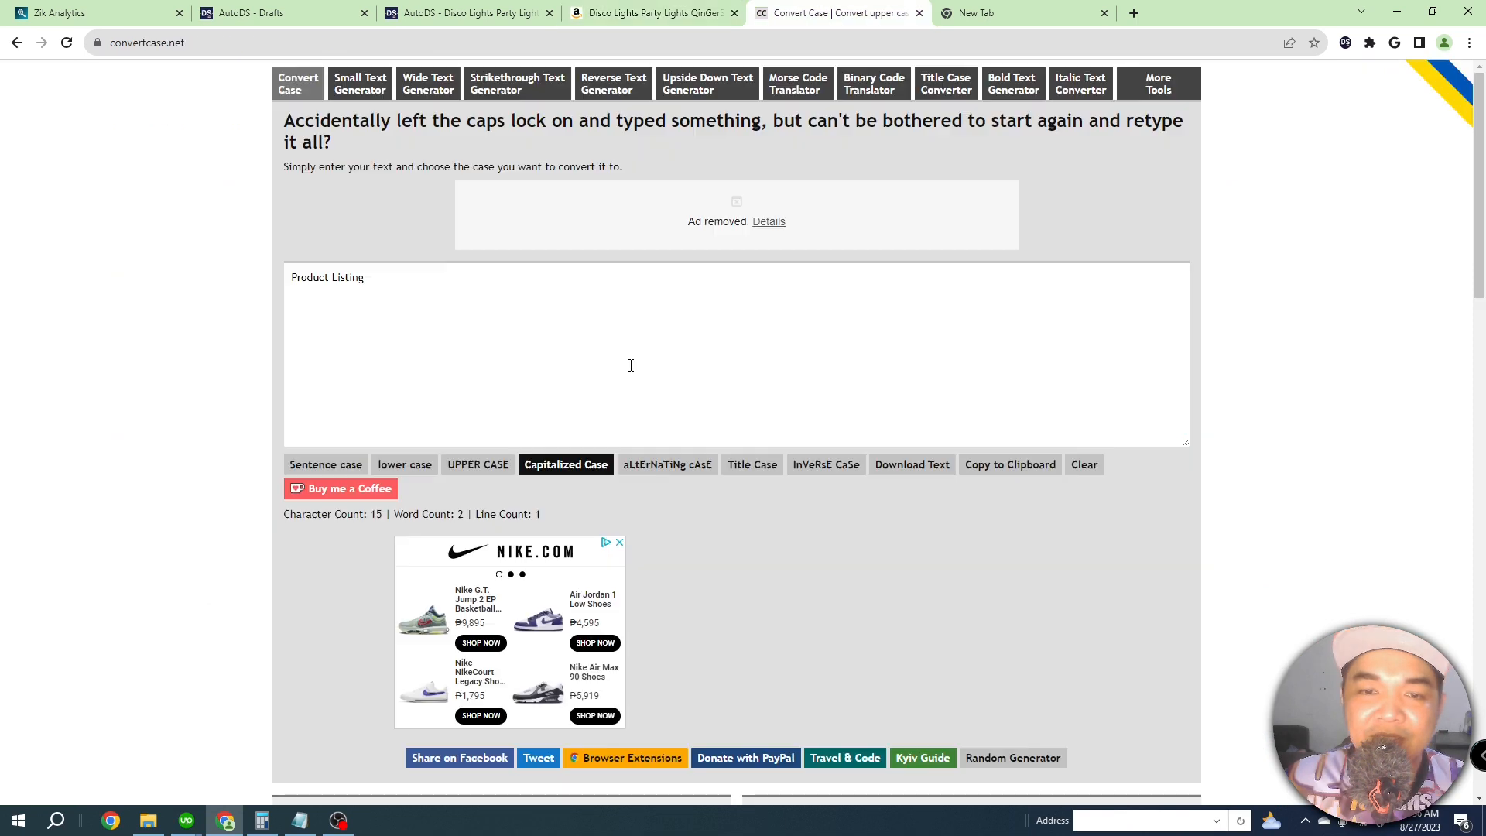
{"action": "left_click", "coordinate": [643, 7]}
{"action": "left_click", "coordinate": [526, 5]}
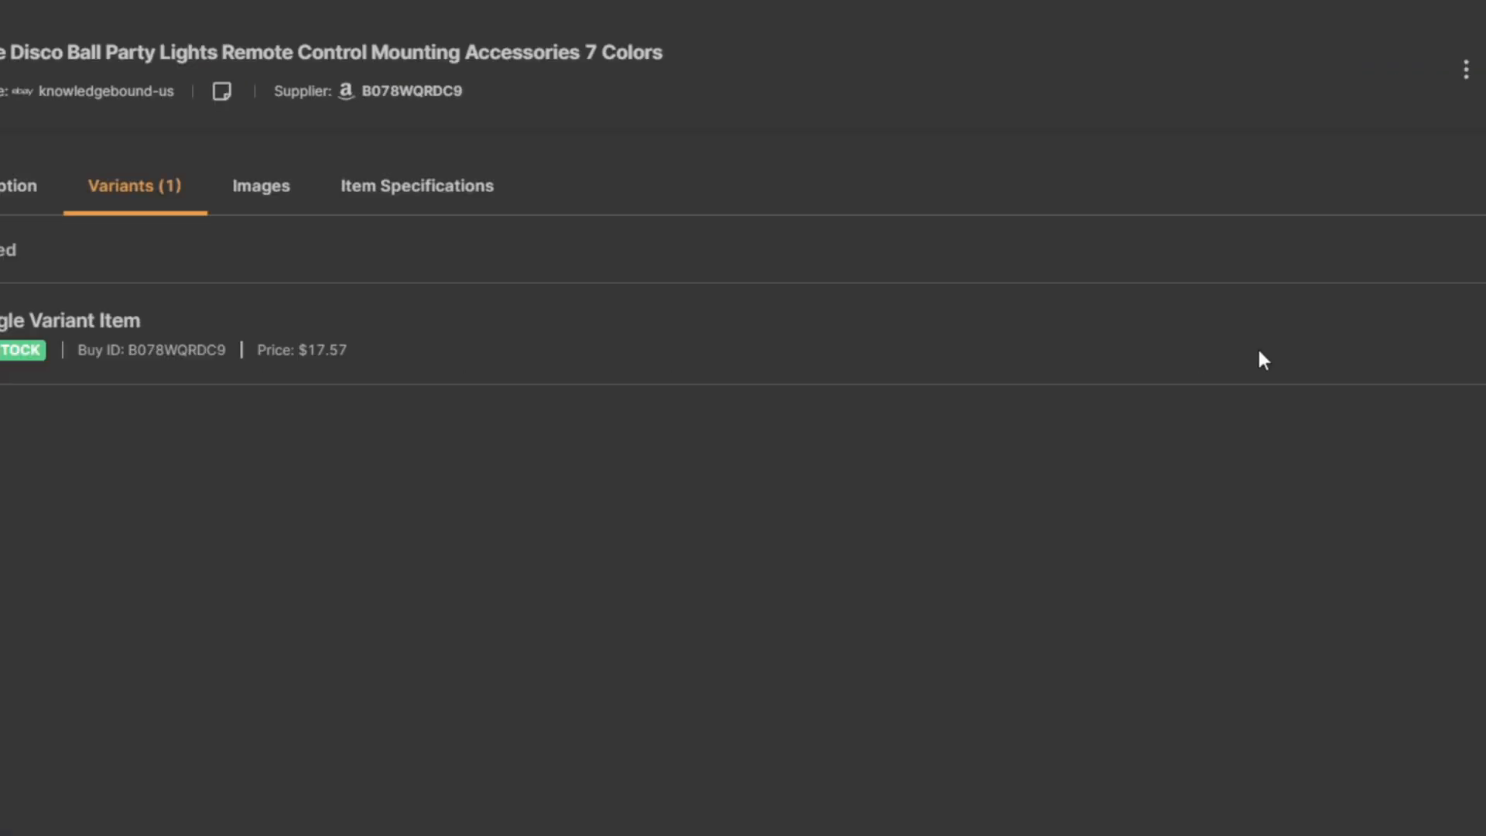
Set the single variant's sell price to $17.58 and save the variant.
{"action": "left_click", "coordinate": [1471, 333]}
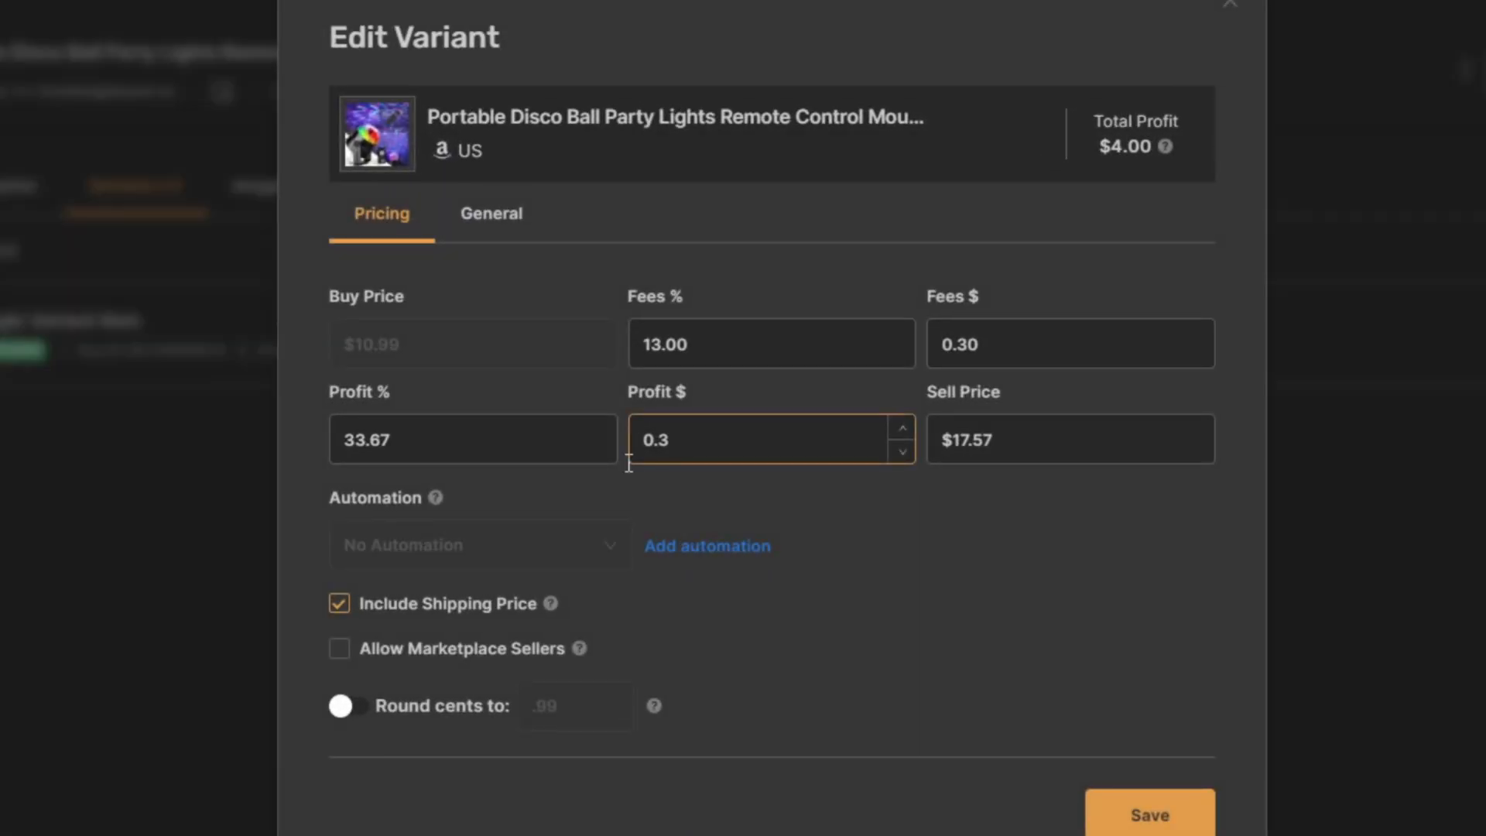
{"action": "left_click", "coordinate": [1103, 462]}
{"action": "left_click", "coordinate": [1025, 574]}
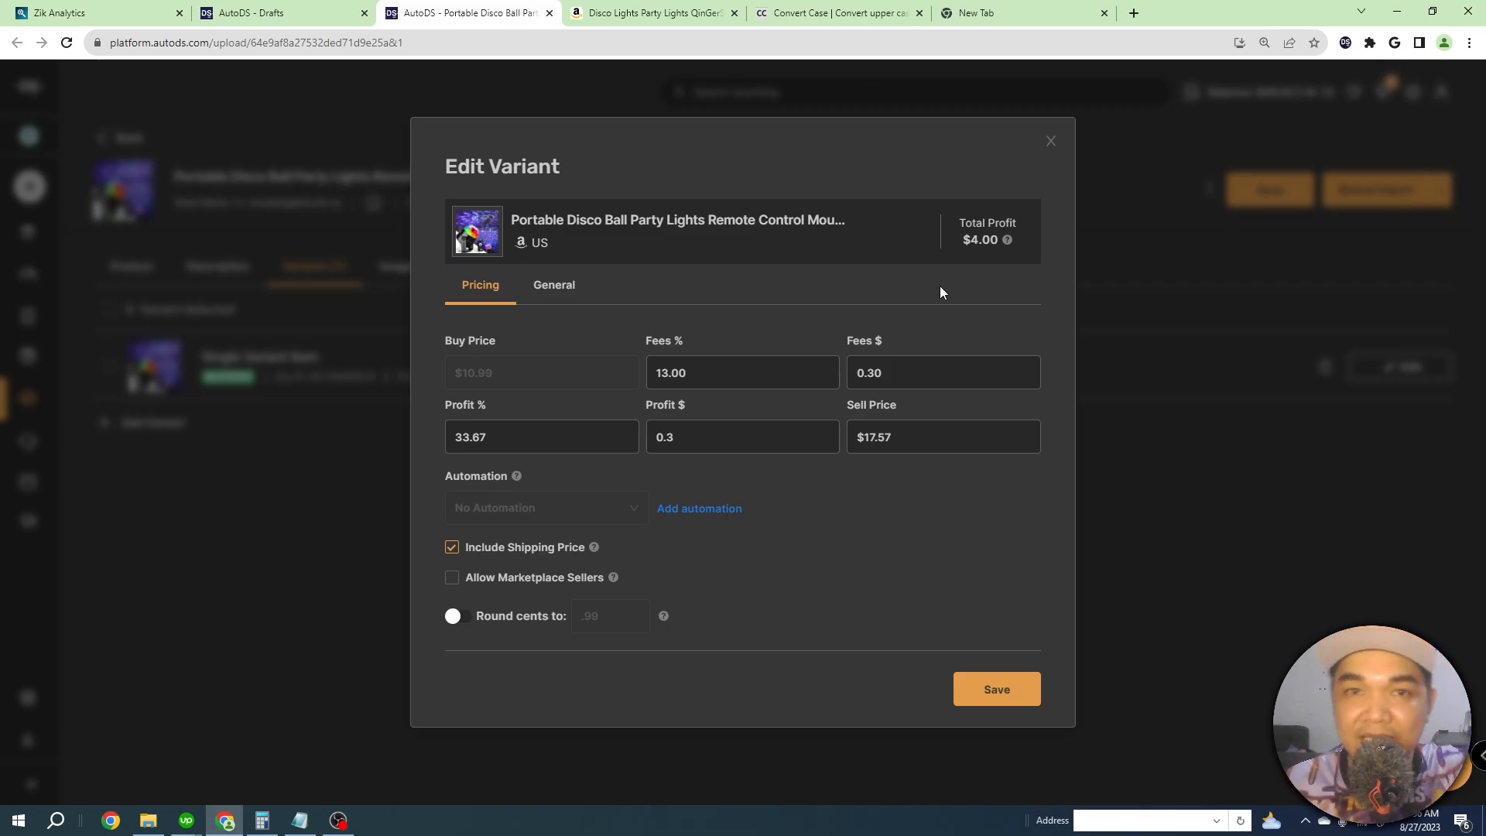
{"action": "left_click", "coordinate": [914, 437]}
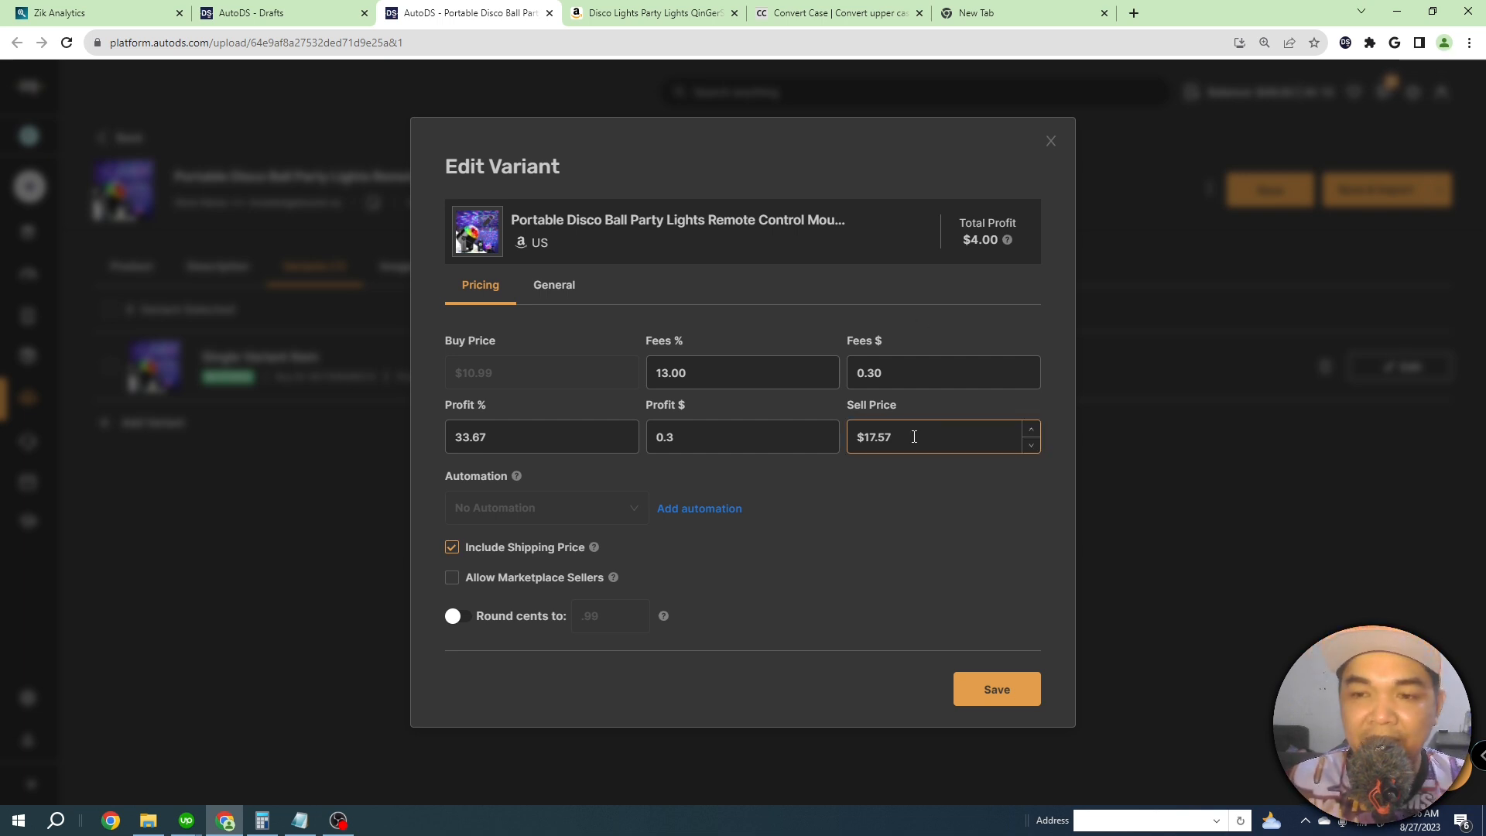
{"action": "left_click", "coordinate": [996, 693]}
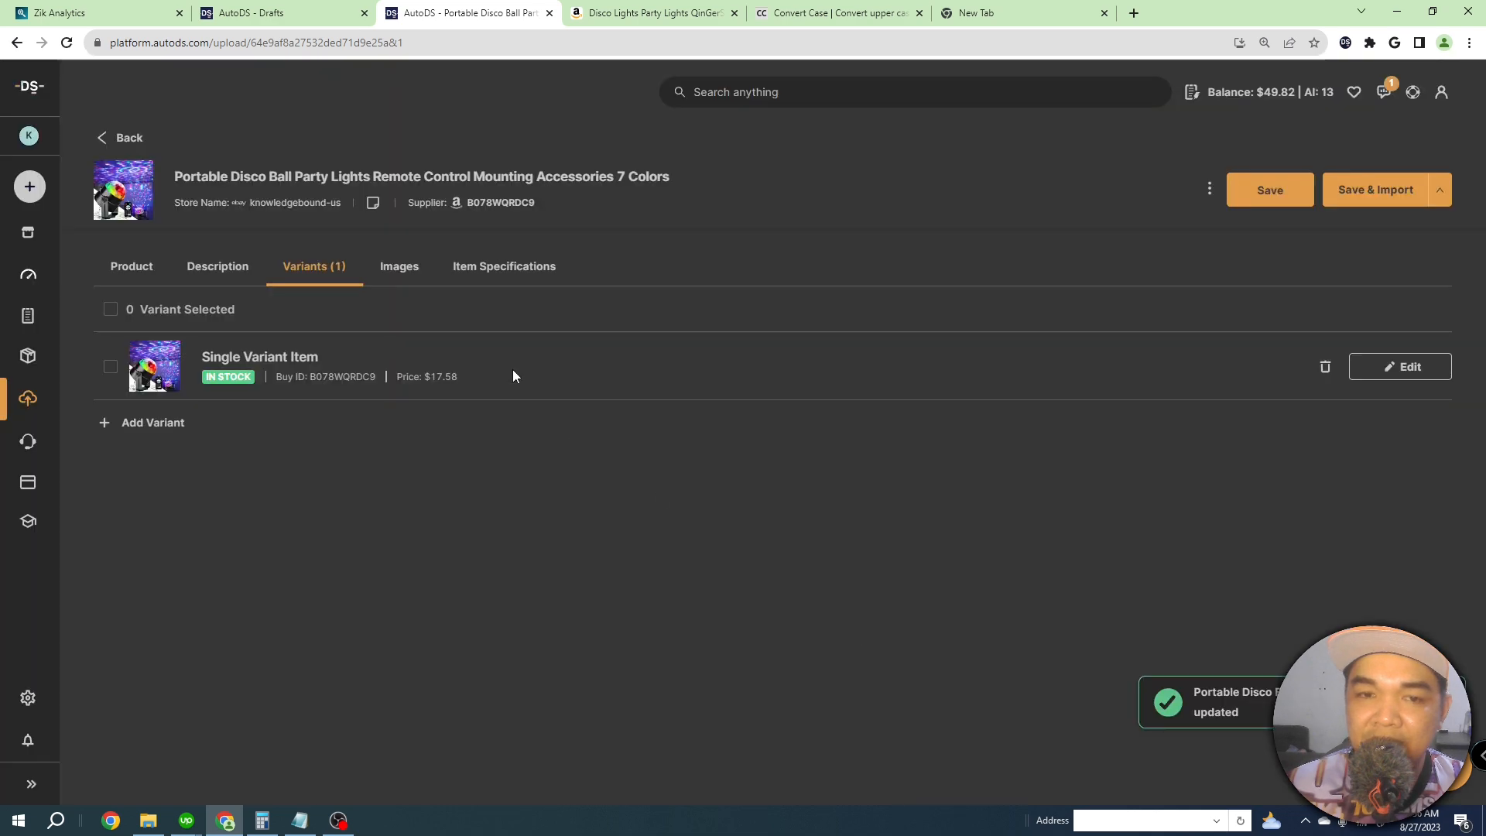
Review the product images, select the first one, and save the draft.
{"action": "left_click", "coordinate": [399, 267]}
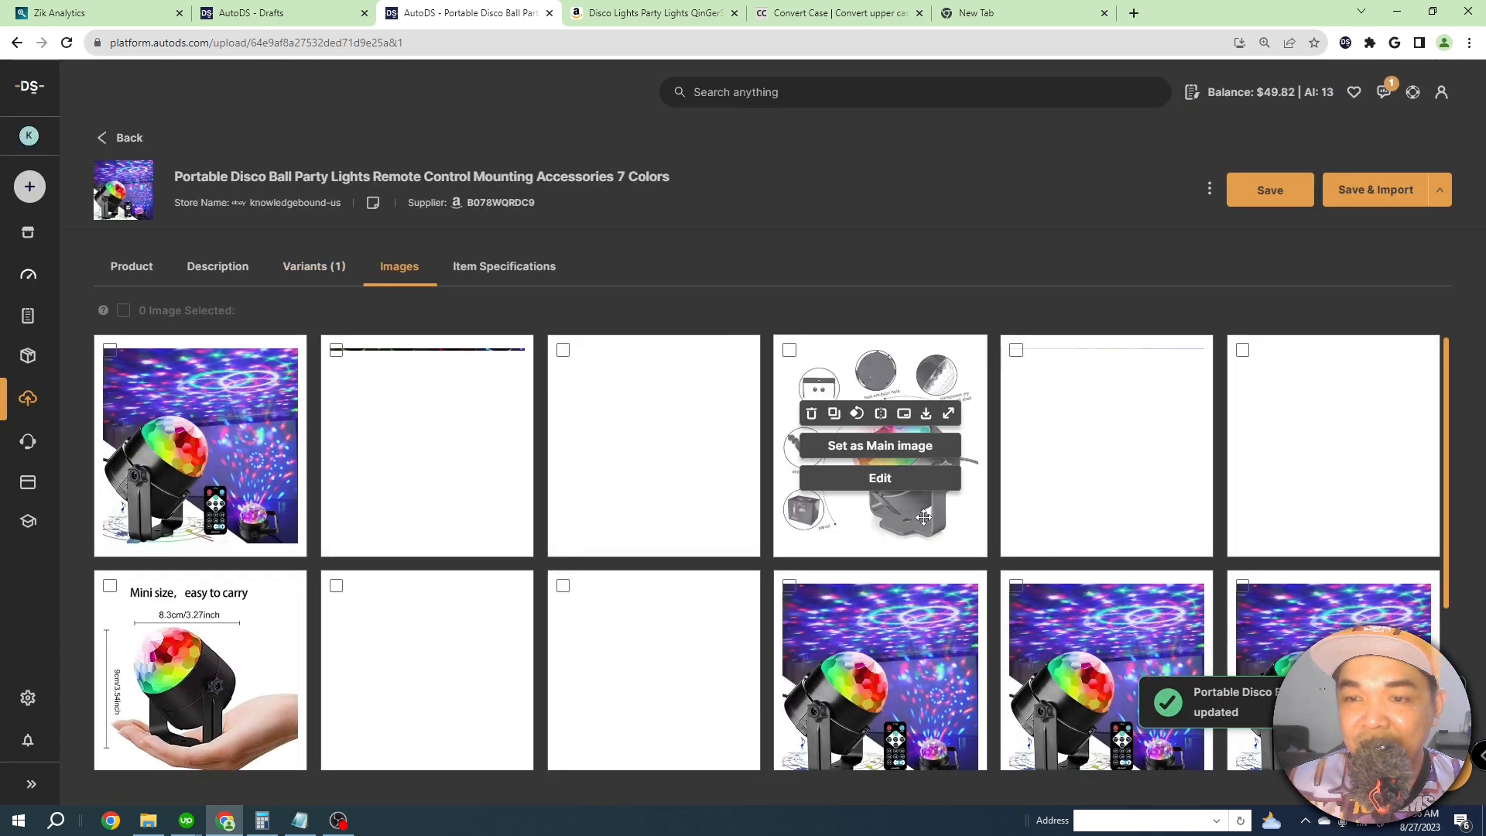
{"action": "scroll", "coordinate": [1094, 433], "scroll_direction": "down", "scroll_amount": 3}
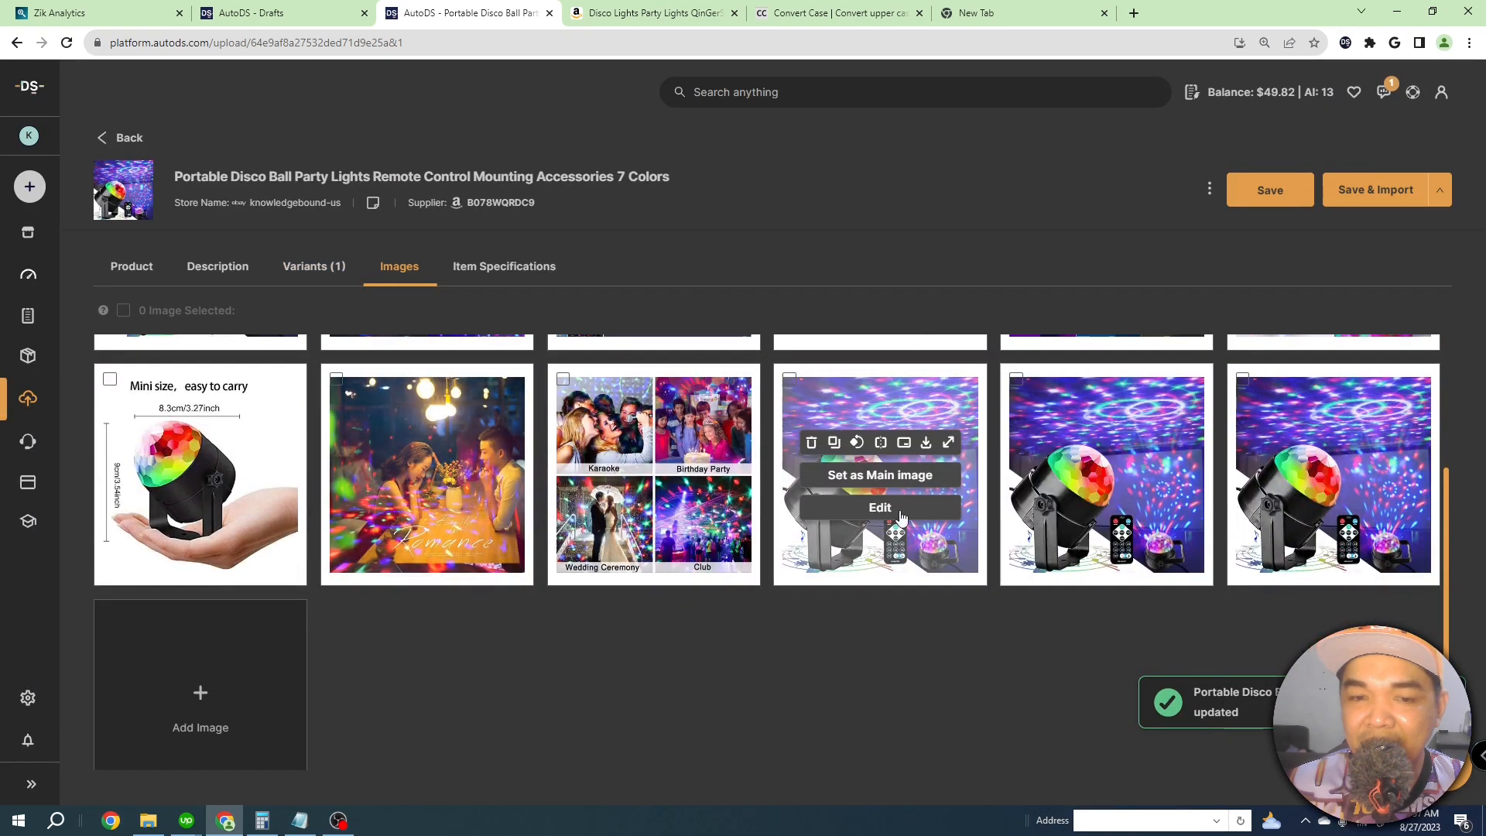
{"action": "scroll", "coordinate": [851, 433], "scroll_direction": "up", "scroll_amount": 3}
{"action": "left_click", "coordinate": [110, 350]}
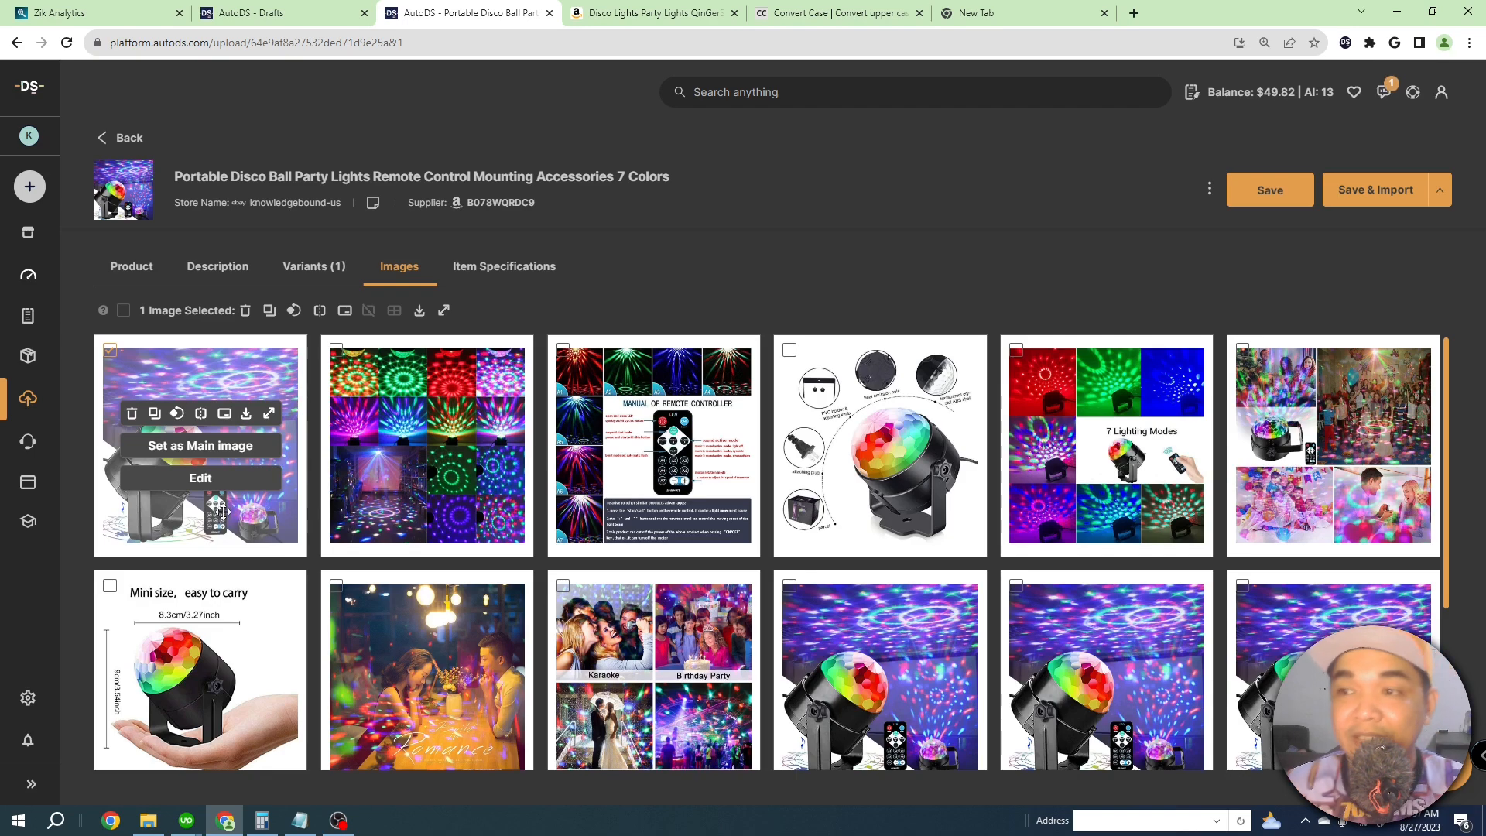
{"action": "left_click", "coordinate": [1270, 192]}
Delete the Part Number and Shade Color entries from the item specifications.
{"action": "left_click", "coordinate": [518, 270]}
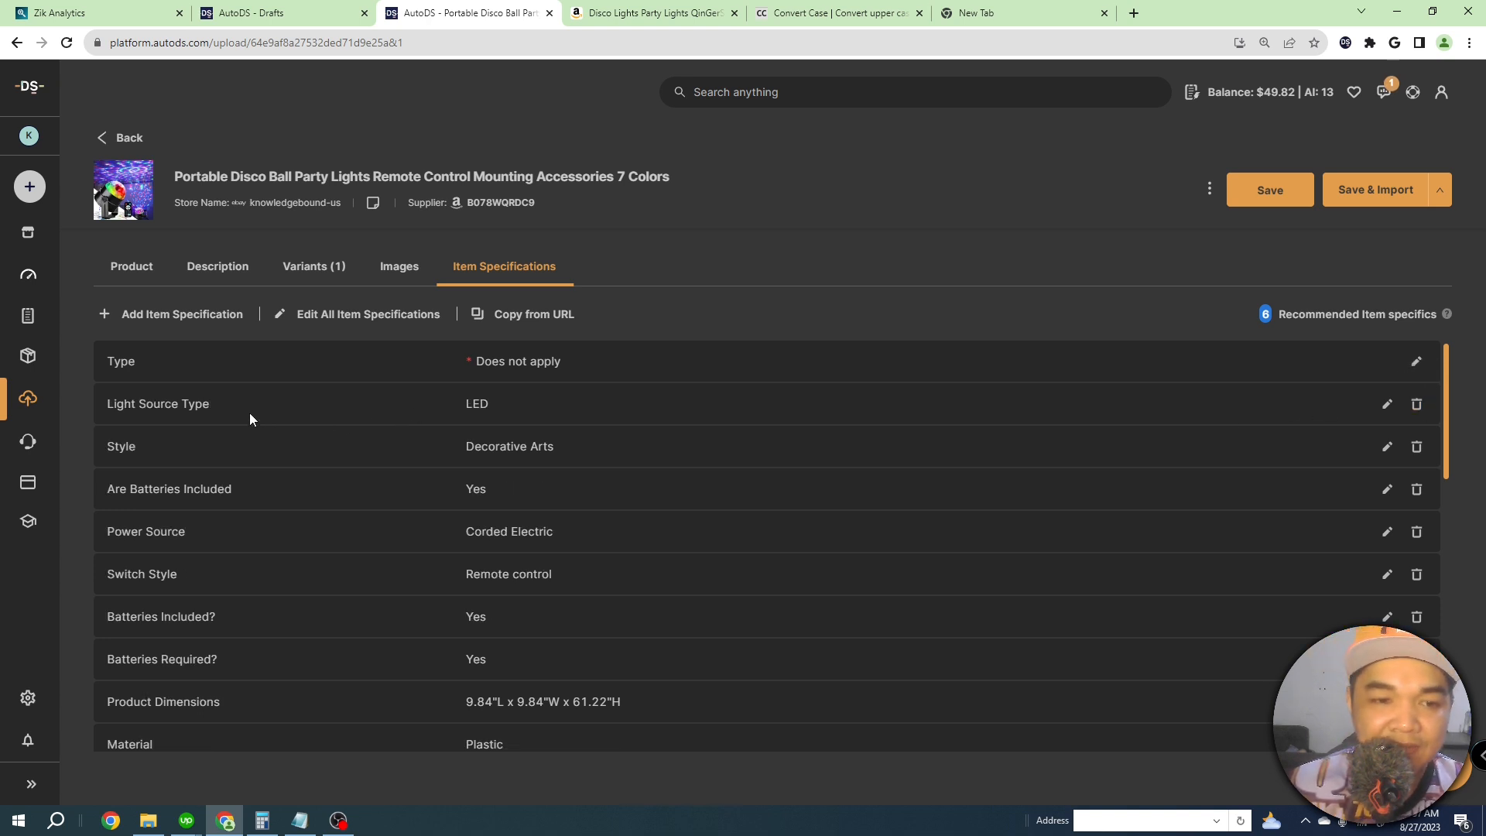
{"action": "scroll", "coordinate": [250, 419], "scroll_direction": "down", "scroll_amount": 2}
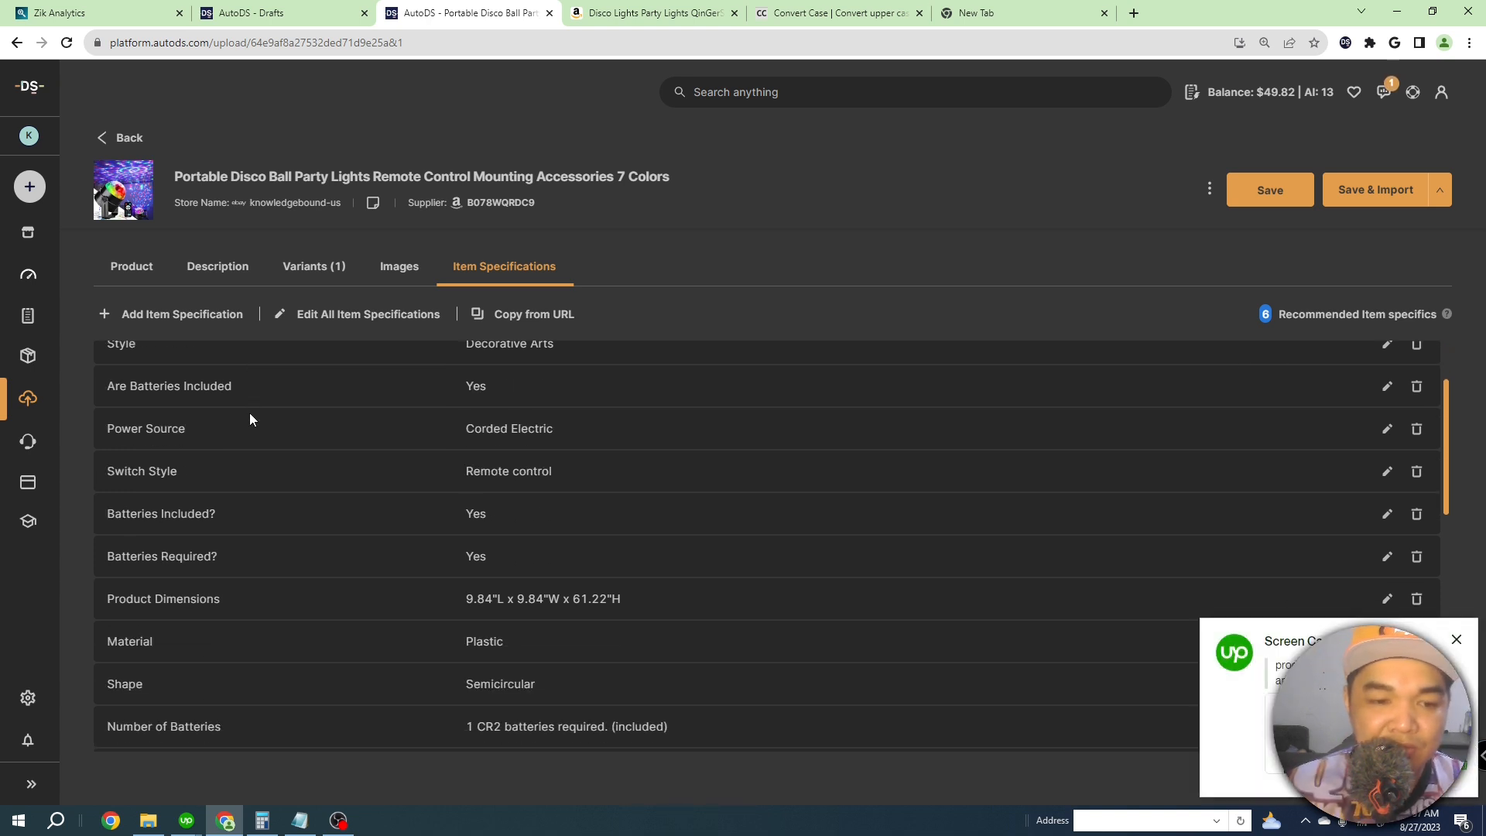
{"action": "scroll", "coordinate": [249, 417], "scroll_direction": "down", "scroll_amount": 4}
{"action": "scroll", "coordinate": [243, 587], "scroll_direction": "down", "scroll_amount": 8}
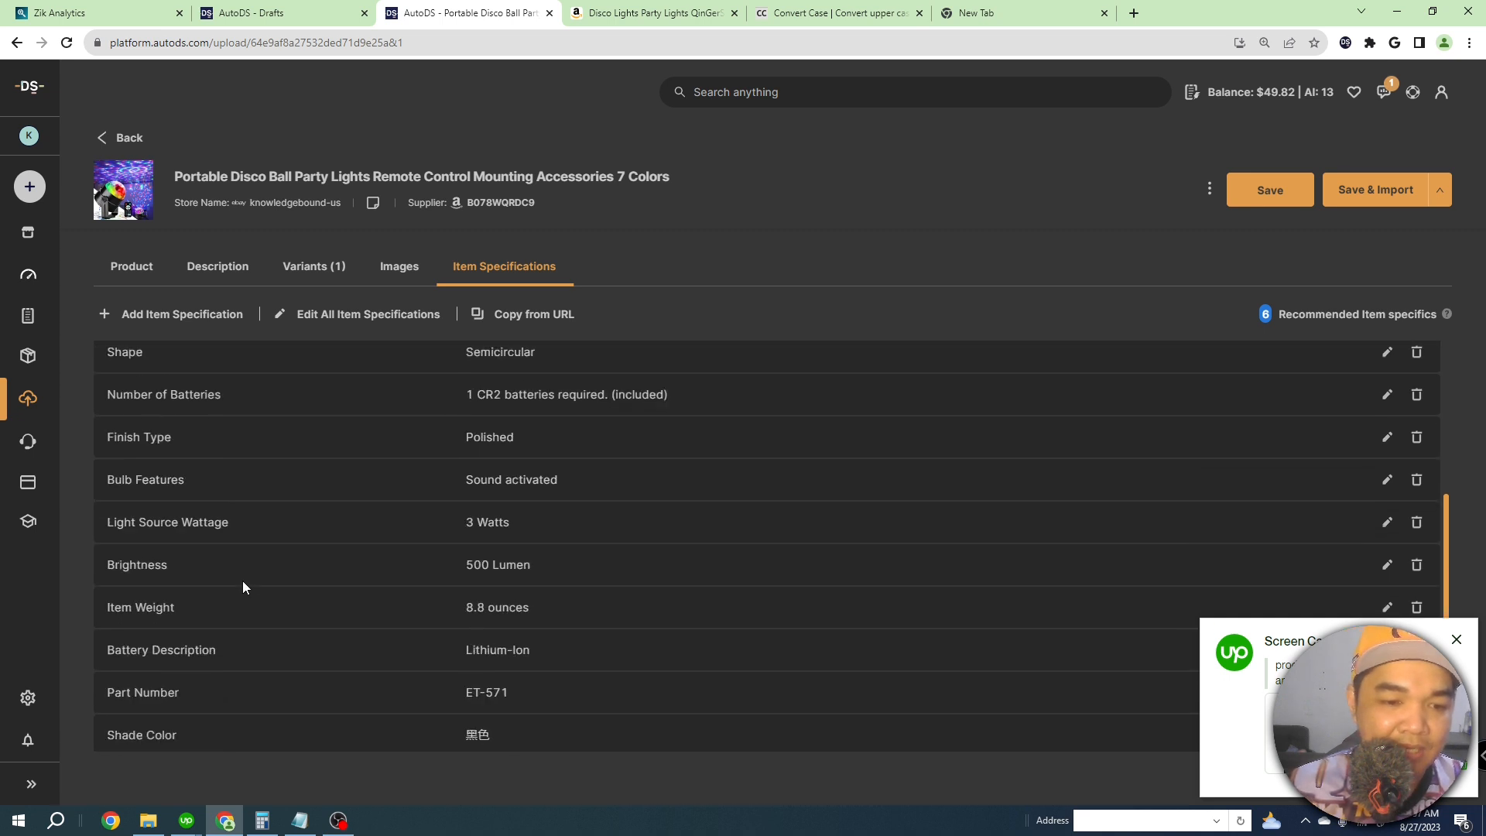
{"action": "scroll", "coordinate": [243, 586], "scroll_direction": "up", "scroll_amount": 2}
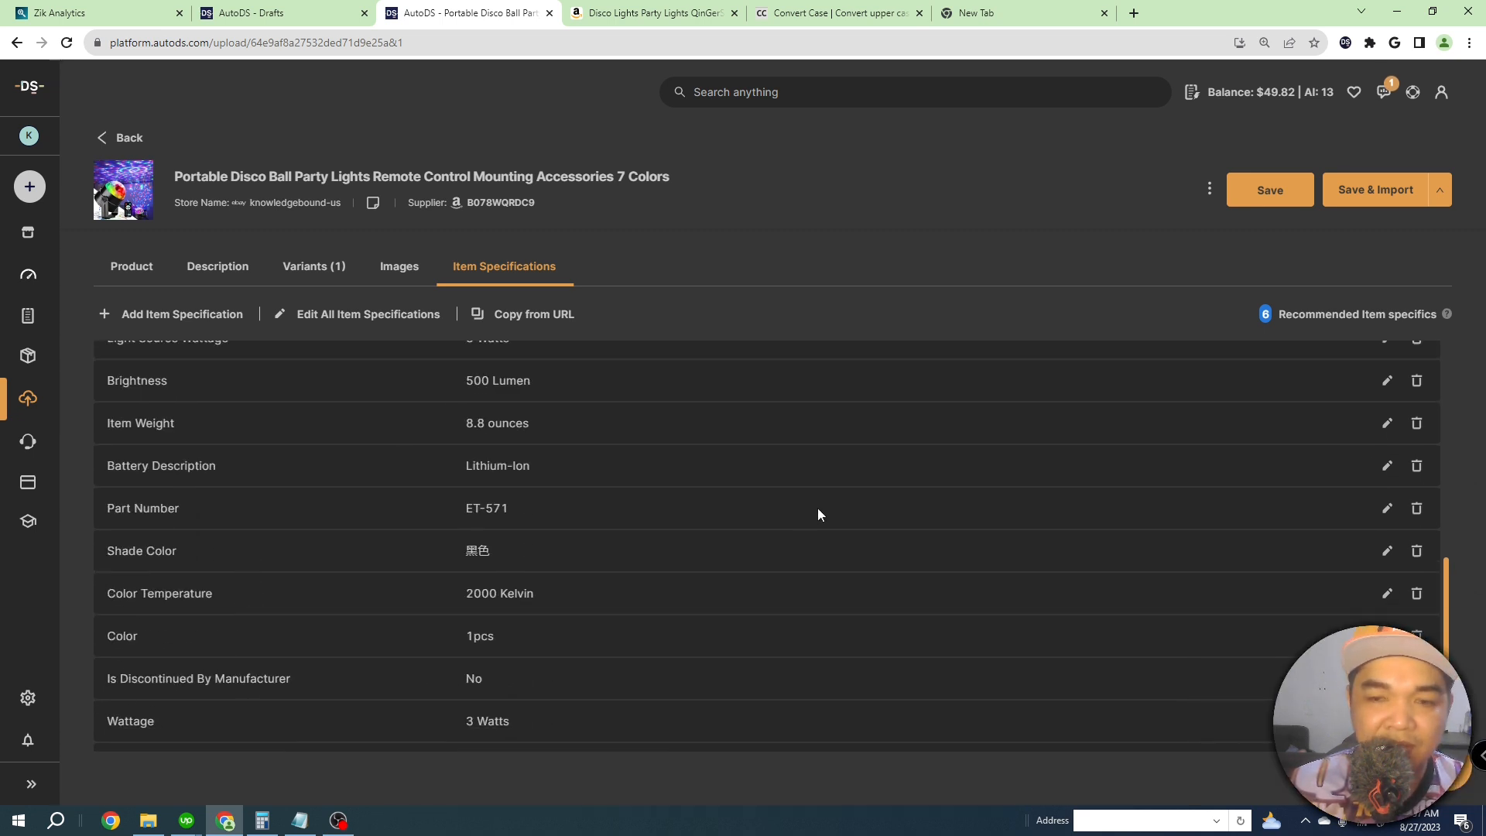
{"action": "left_click", "coordinate": [1416, 508]}
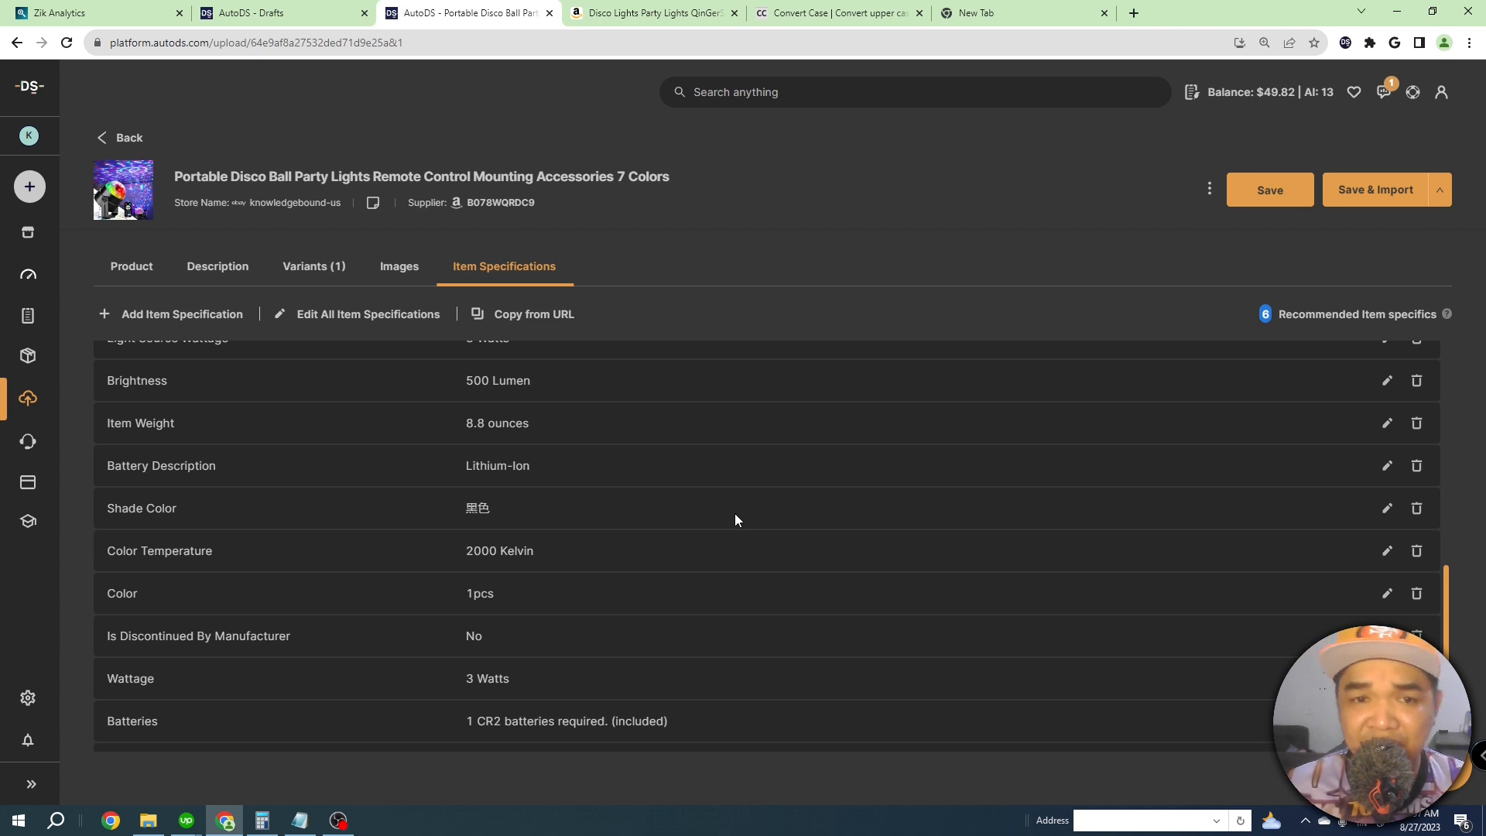
{"action": "scroll", "coordinate": [735, 513], "scroll_direction": "up", "scroll_amount": 2}
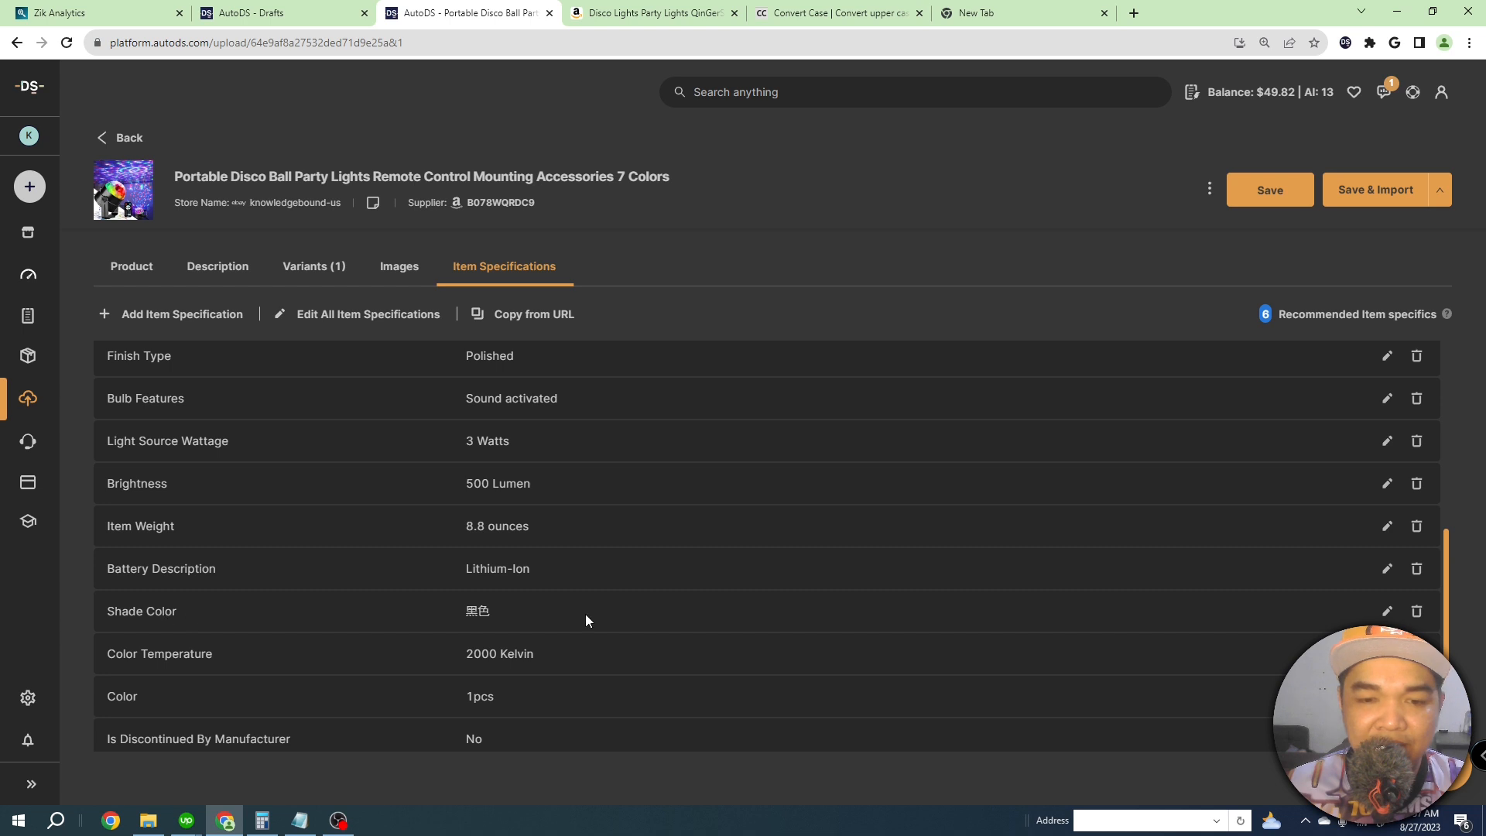
{"action": "left_click", "coordinate": [1413, 612]}
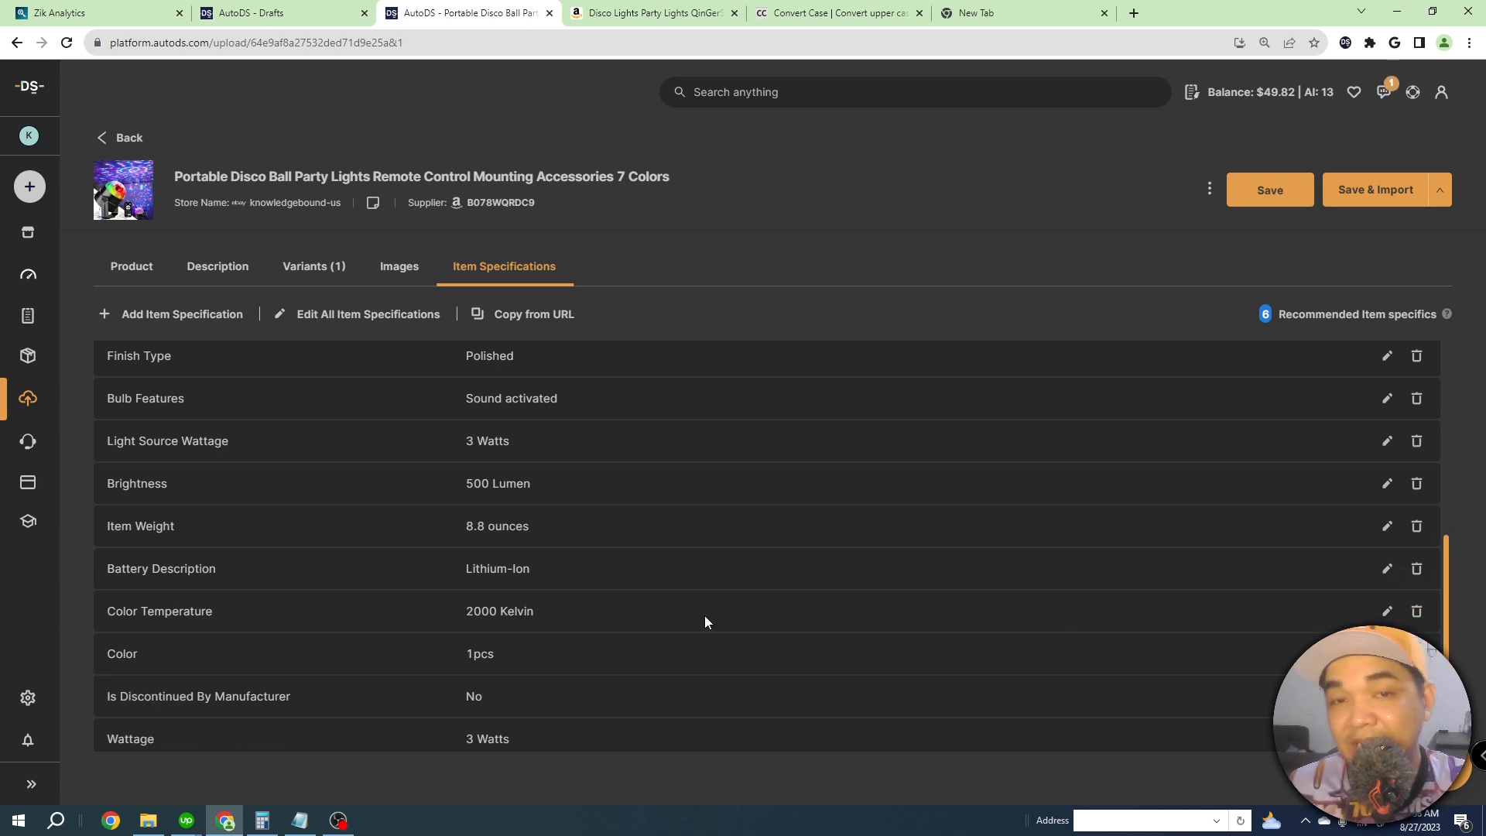
Set the Type item specification to "Portable Disco Ball Party Lights", copied from the product title.
{"action": "scroll", "coordinate": [704, 616], "scroll_direction": "down", "scroll_amount": 2}
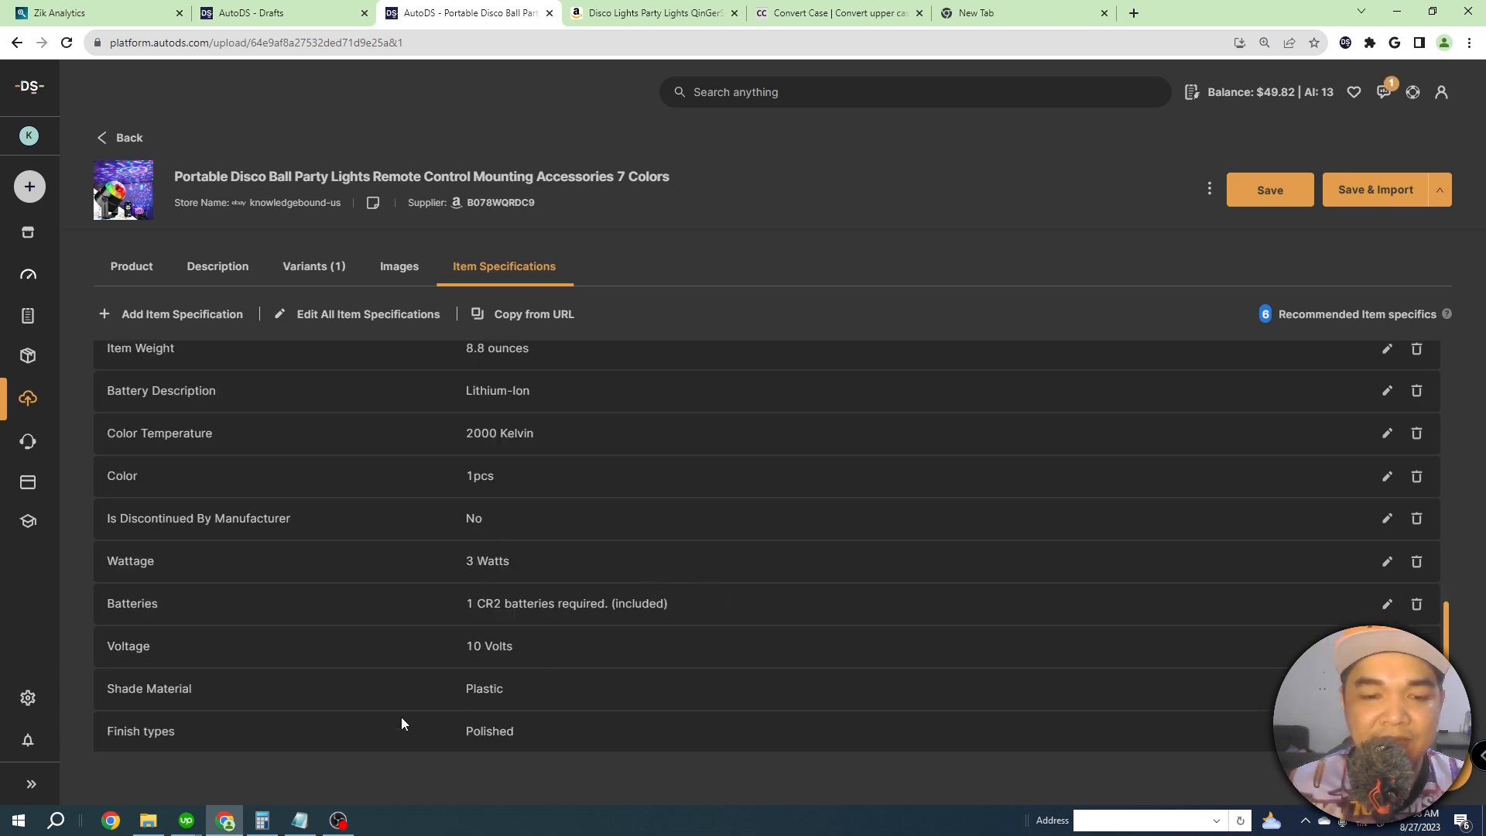
{"action": "scroll", "coordinate": [751, 636], "scroll_direction": "up", "scroll_amount": 4}
{"action": "scroll", "coordinate": [757, 639], "scroll_direction": "up", "scroll_amount": 5}
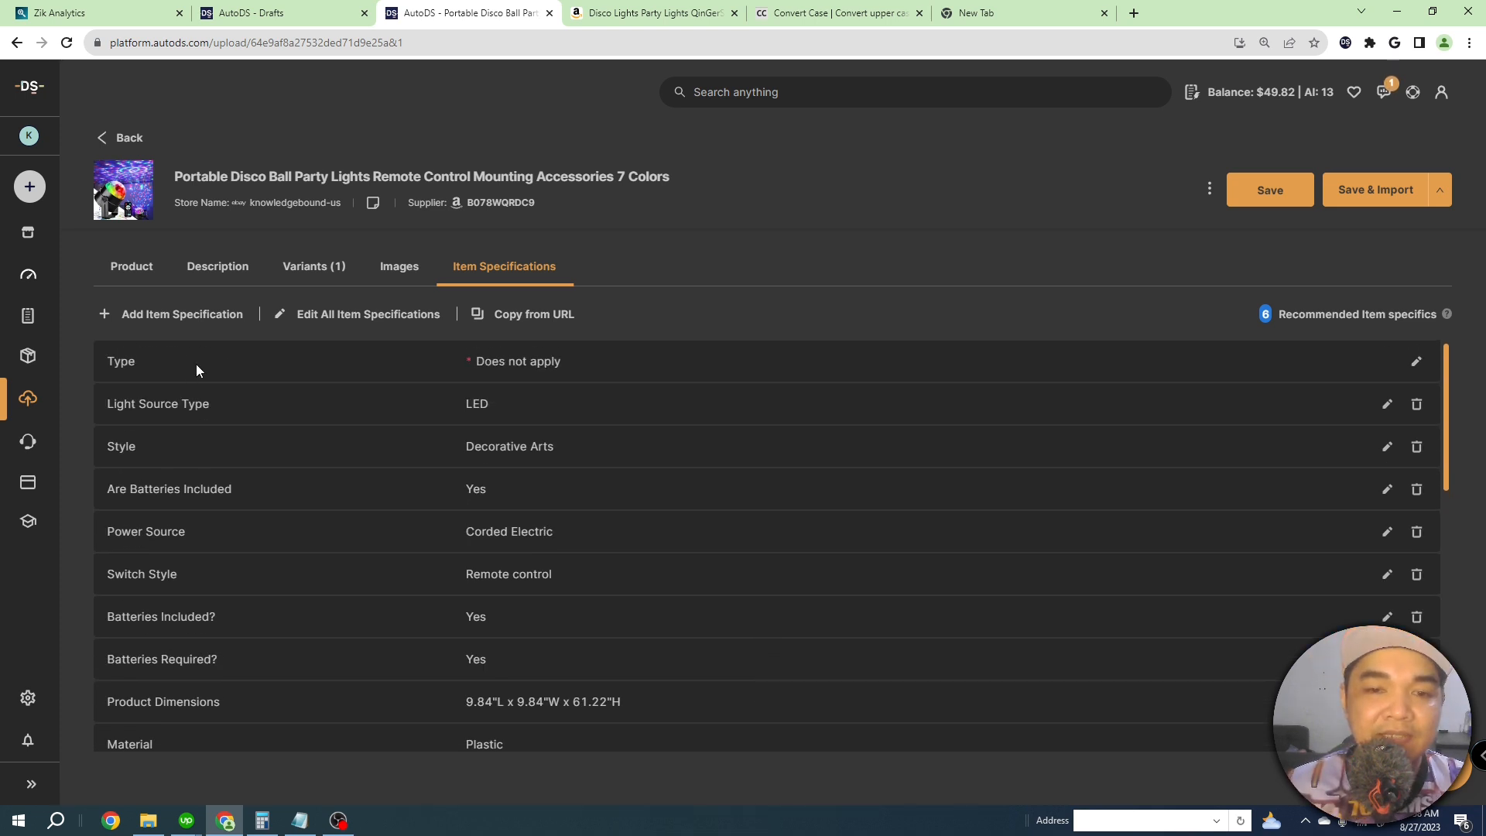
{"action": "left_click", "coordinate": [1416, 360]}
{"action": "left_click_drag", "start_coordinate": [175, 176], "coordinate": [372, 184]}
{"action": "key", "text": "ctrl+c"}
{"action": "left_click", "coordinate": [579, 364]}
{"action": "key", "text": "ctrl+a"}
{"action": "key", "text": "ctrl+v"}
{"action": "left_click", "coordinate": [1274, 361]}
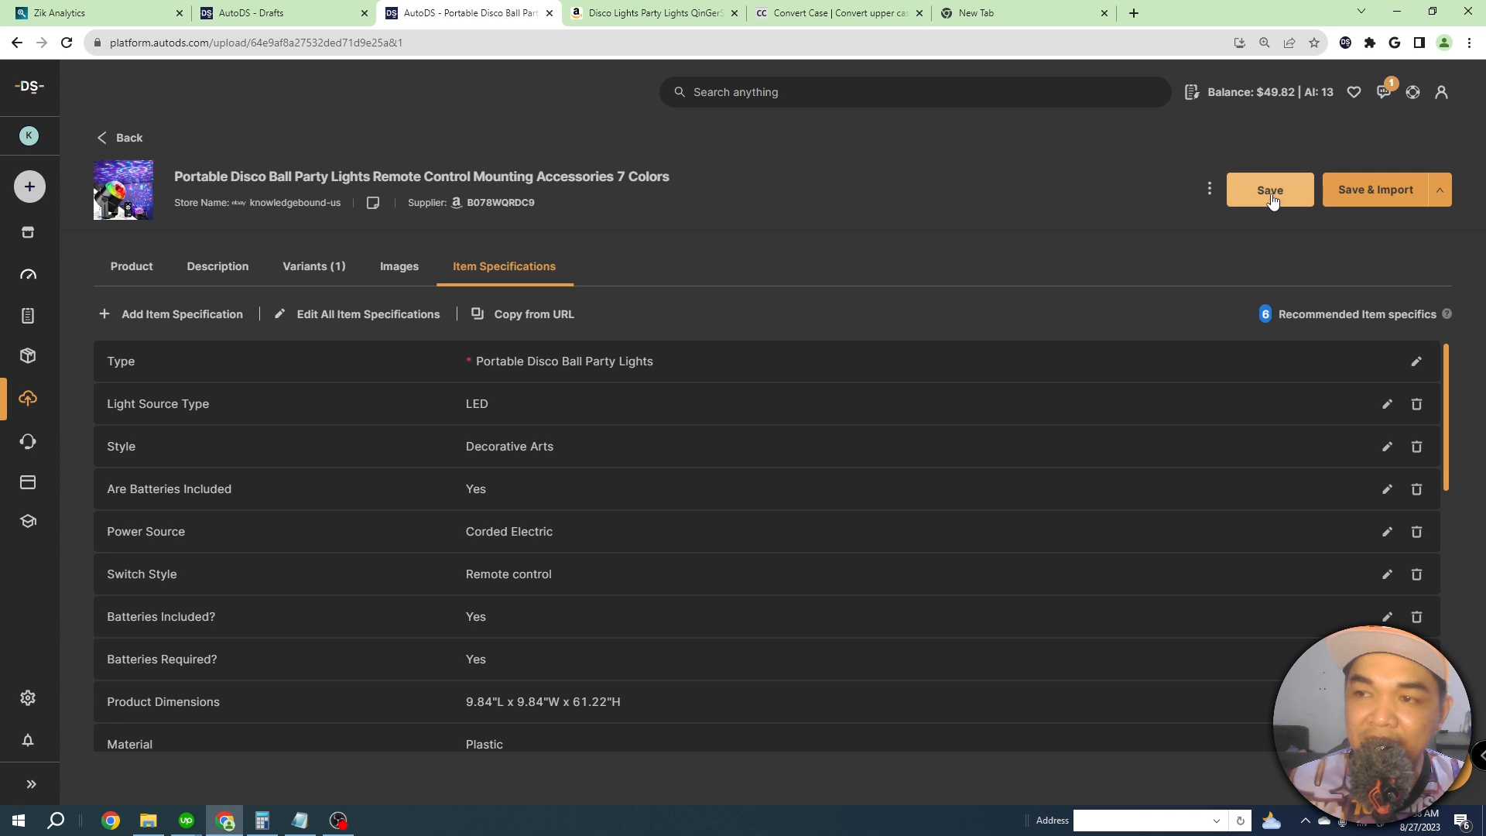
Save the disco ball lights draft and import it to the store.
{"action": "left_click", "coordinate": [1384, 192]}
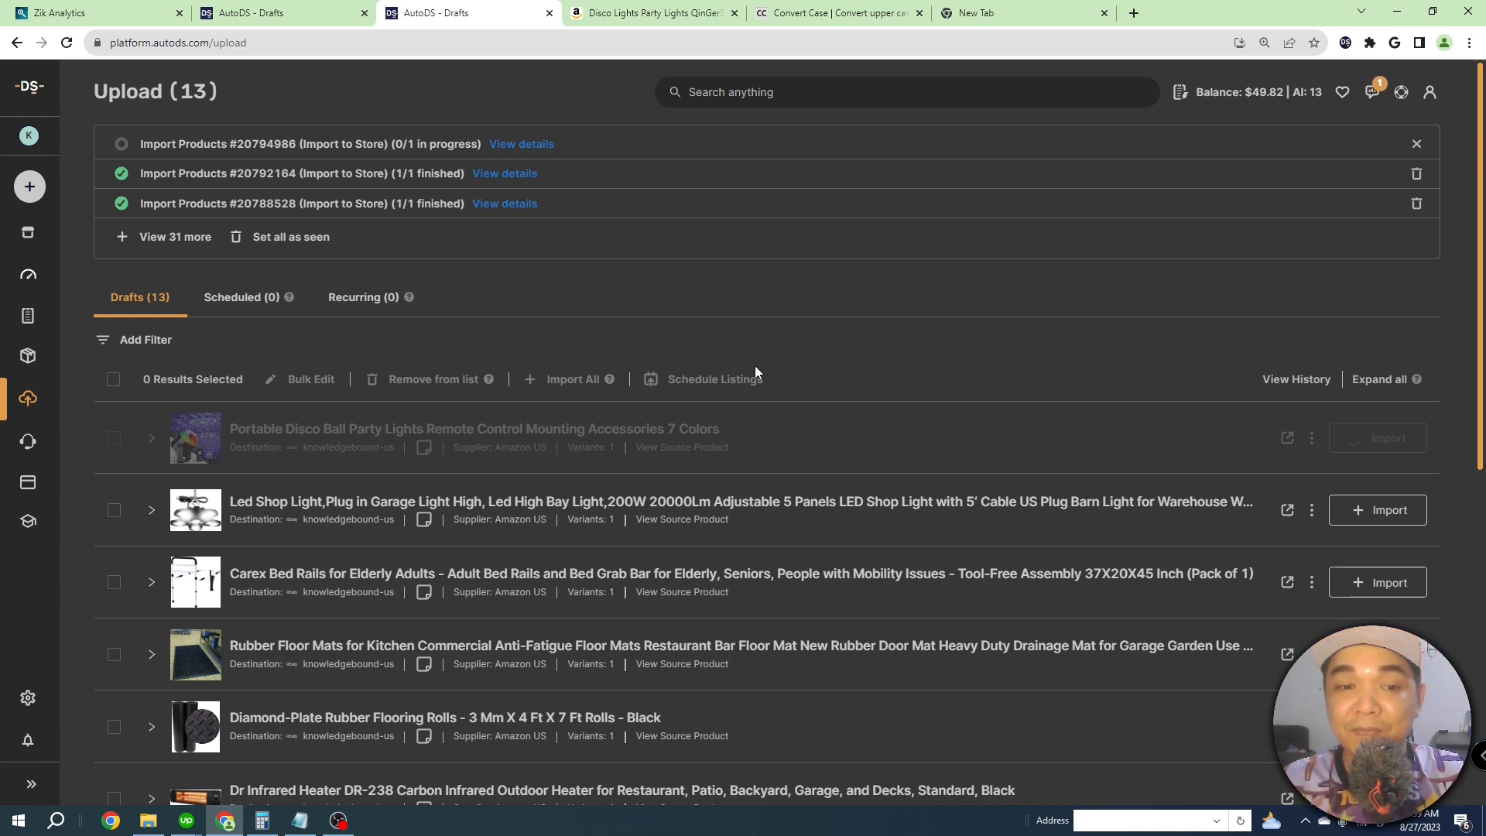
{"action": "left_click", "coordinate": [189, 823]}
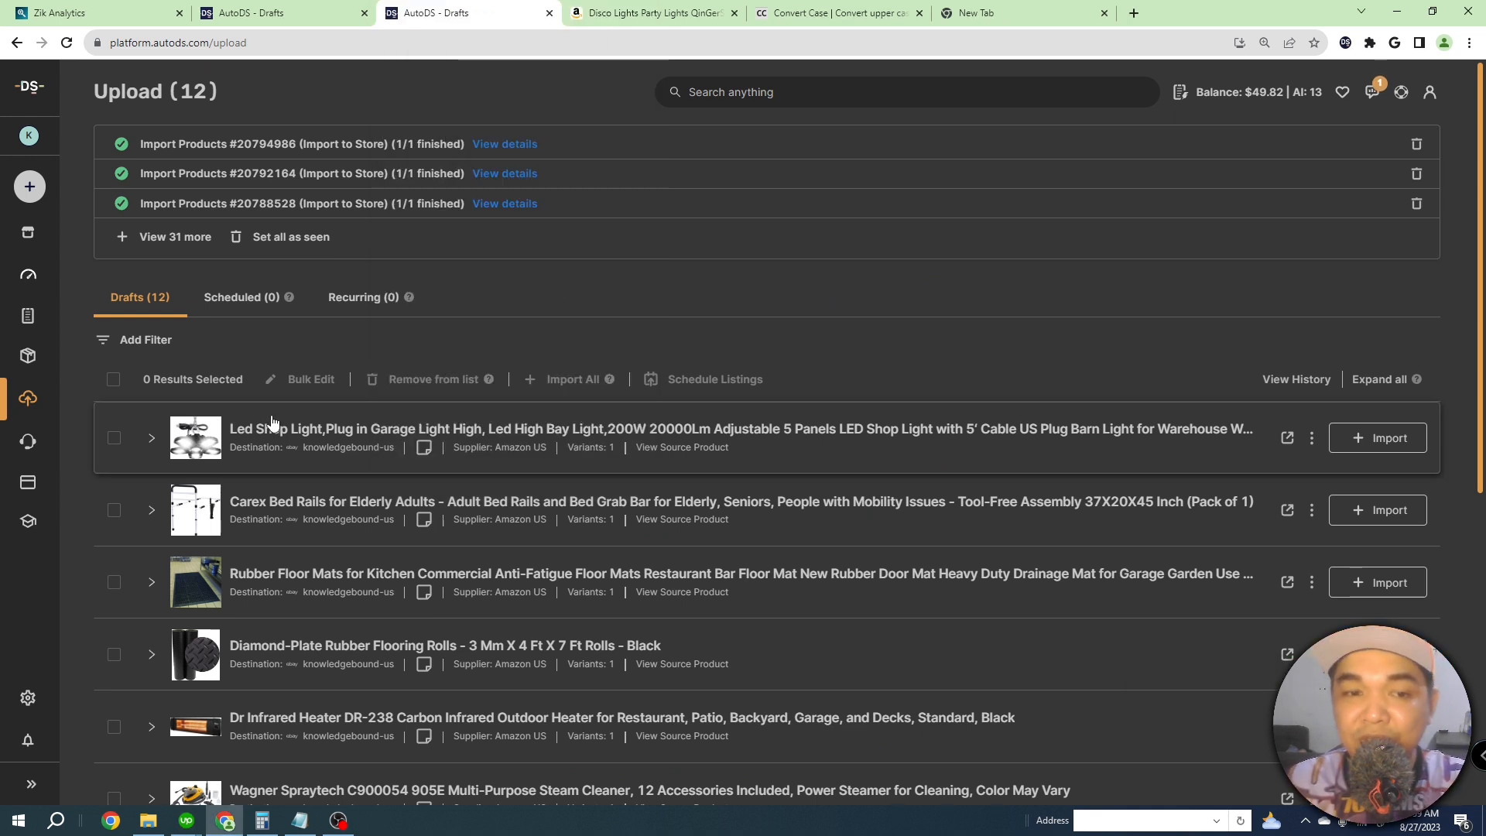
{"action": "scroll", "coordinate": [271, 420], "scroll_direction": "down", "scroll_amount": 7}
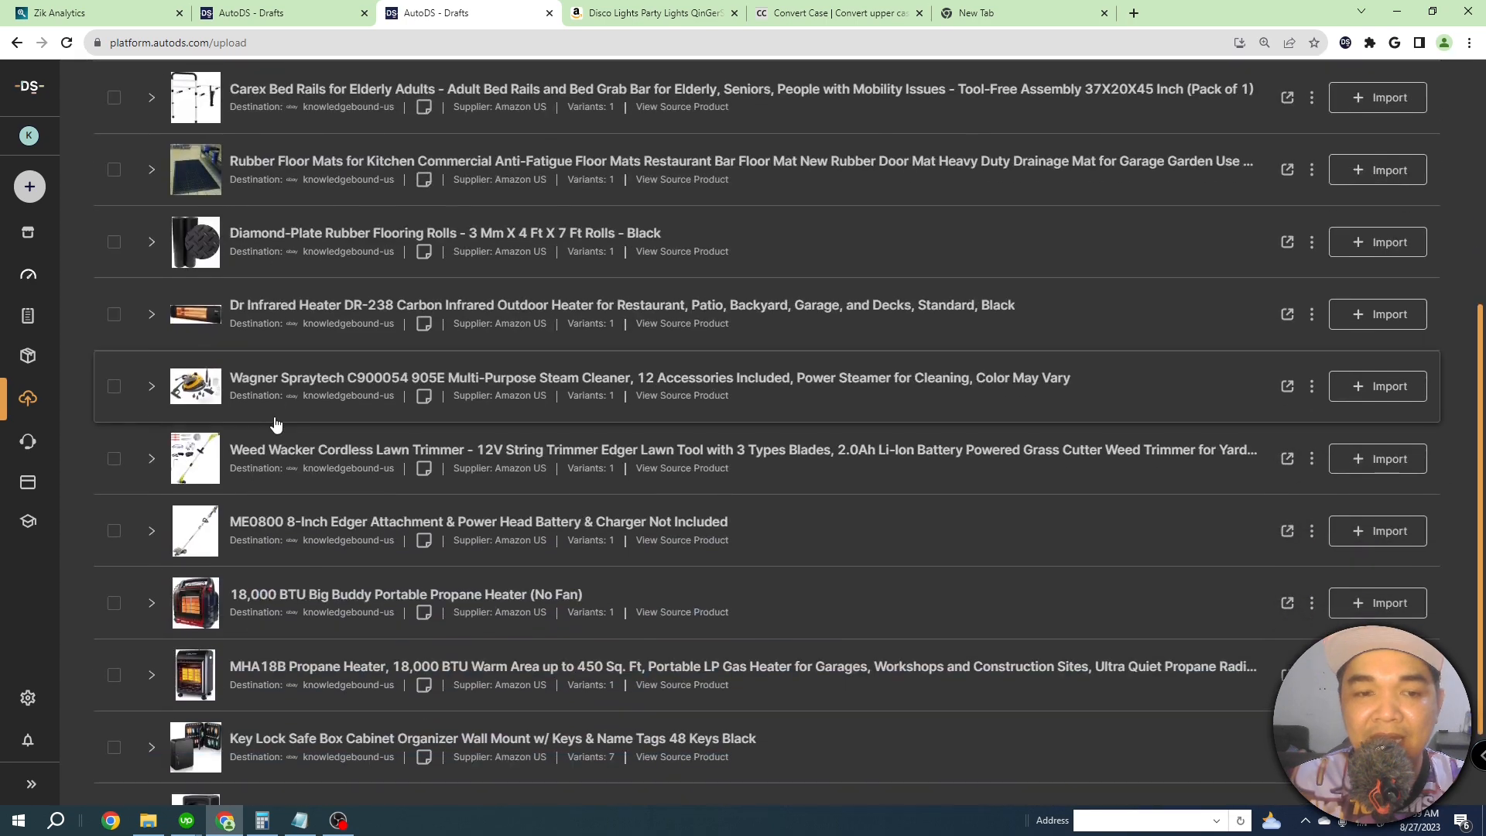
{"action": "scroll", "coordinate": [310, 689], "scroll_direction": "up", "scroll_amount": 7}
{"action": "scroll", "coordinate": [293, 449], "scroll_direction": "down", "scroll_amount": 7}
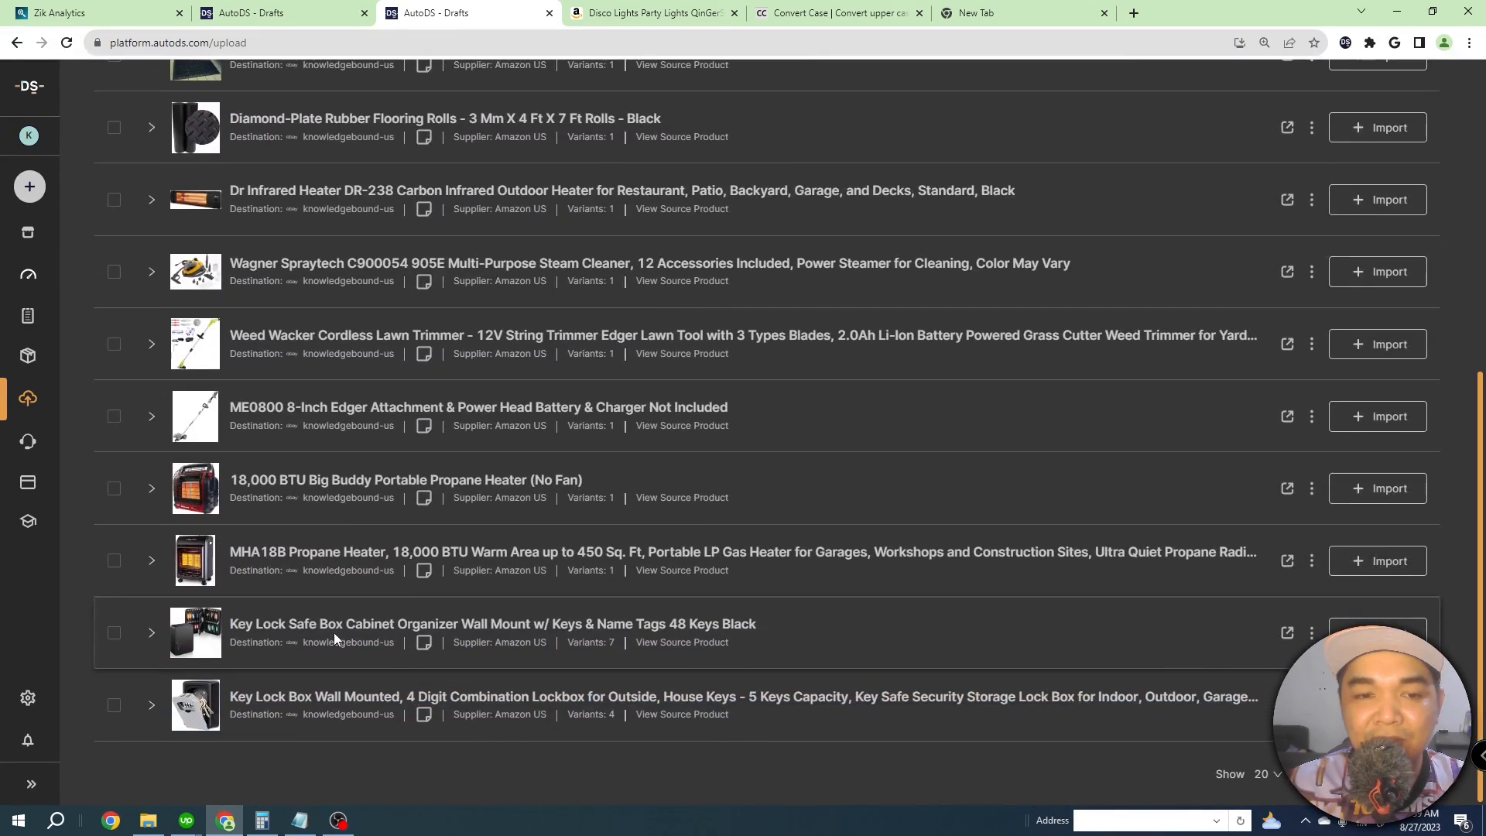